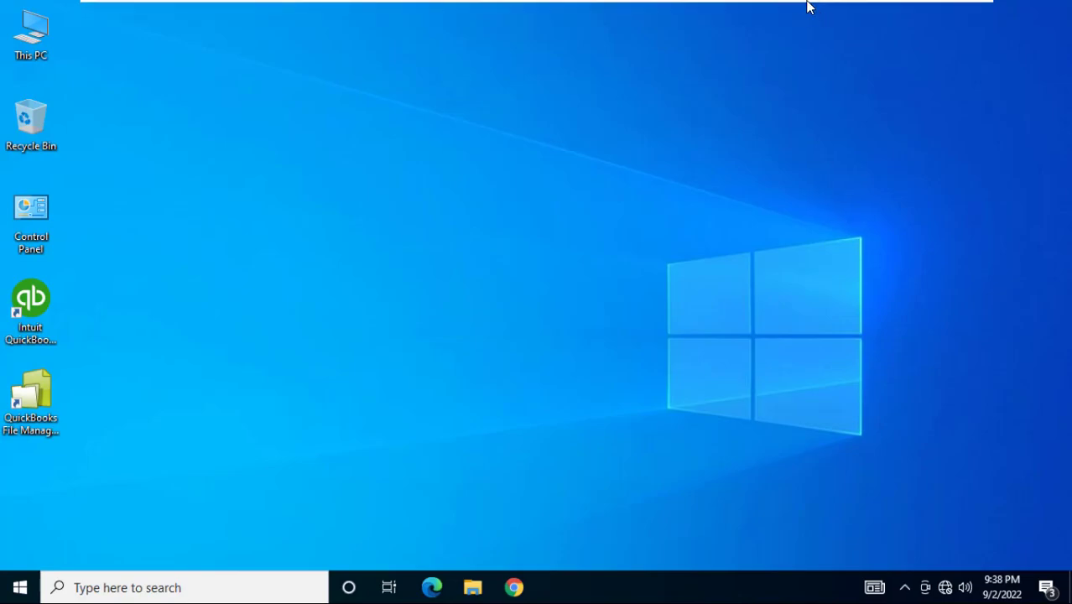
Move from the PC2 tab to the QuickBooks-Server tab and open the QB Company desktop folder
{"action": "left_click", "coordinate": [804, 9]}
{"action": "mouse_move", "coordinate": [807, 5]}
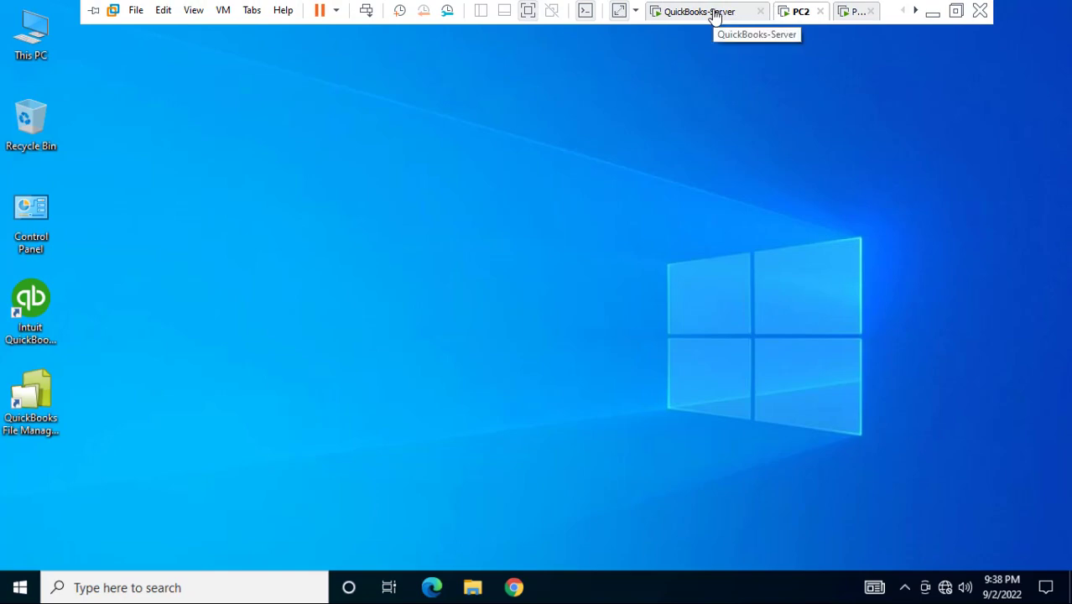
{"action": "left_click", "coordinate": [714, 13]}
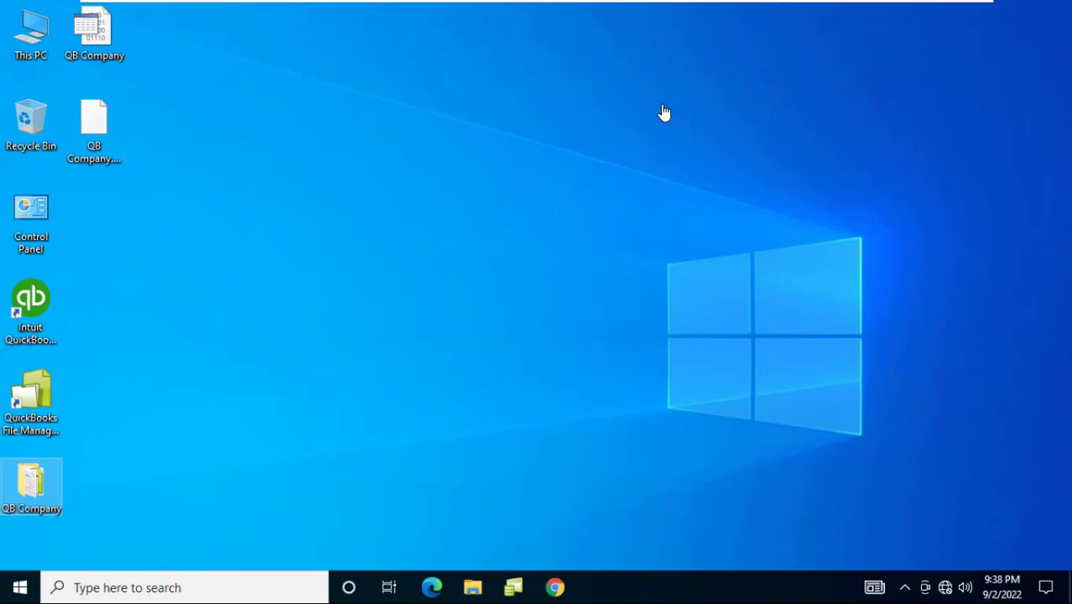
{"action": "mouse_move", "coordinate": [693, 8]}
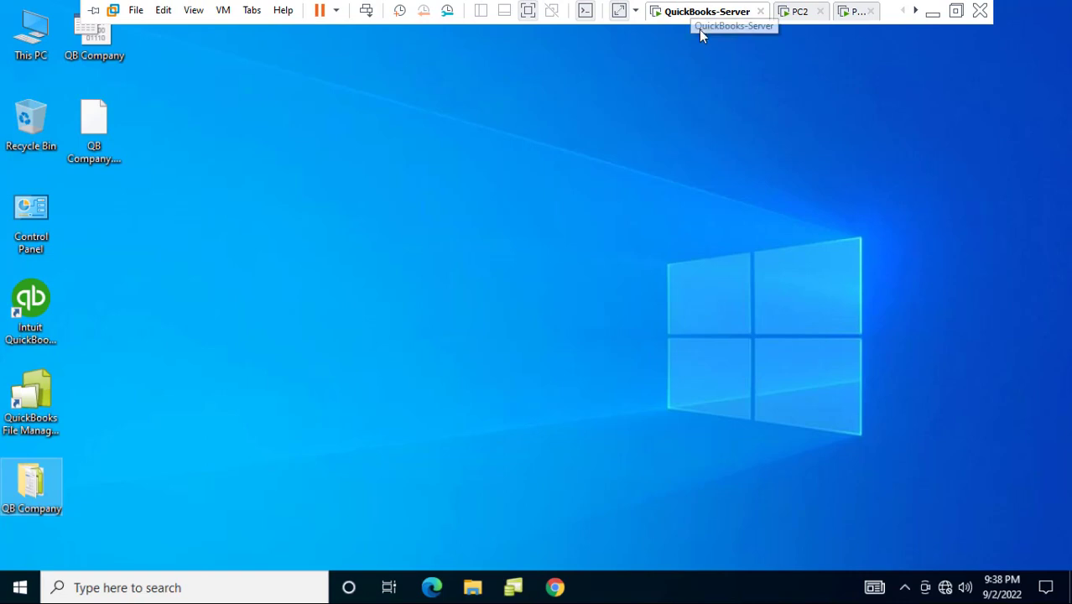
{"action": "left_click", "coordinate": [38, 485]}
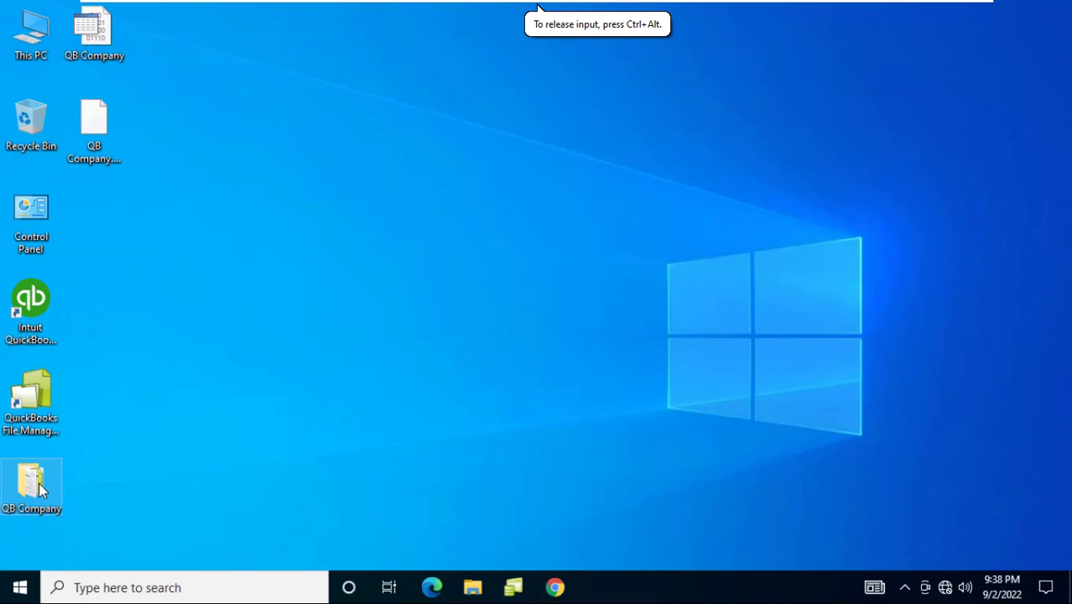
{"action": "double_click", "coordinate": [39, 486]}
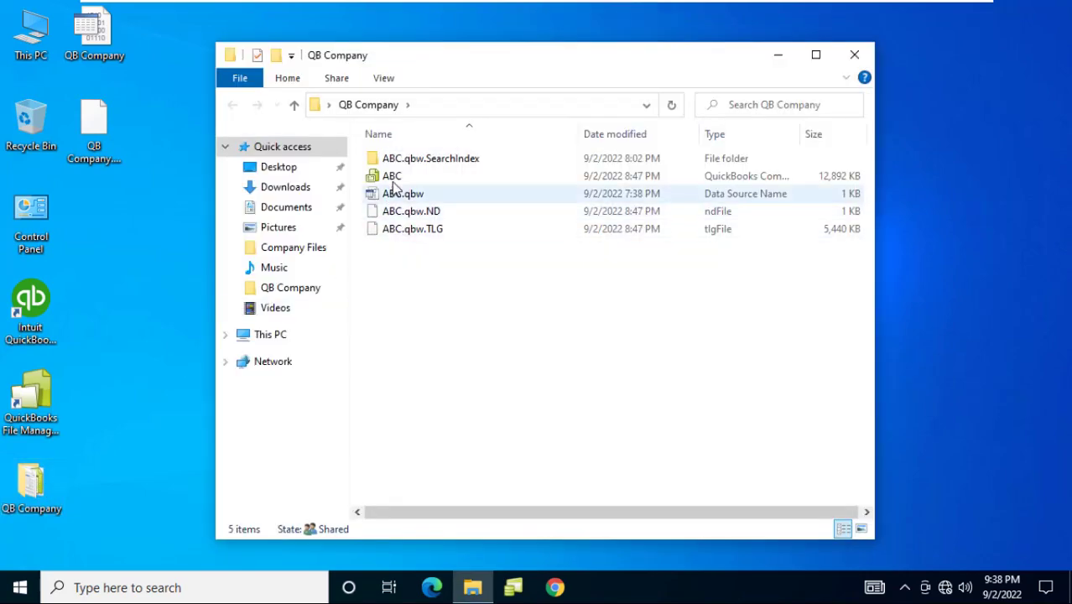
Select the ABC company file, then close the QB Company folder window
{"action": "left_click", "coordinate": [392, 176]}
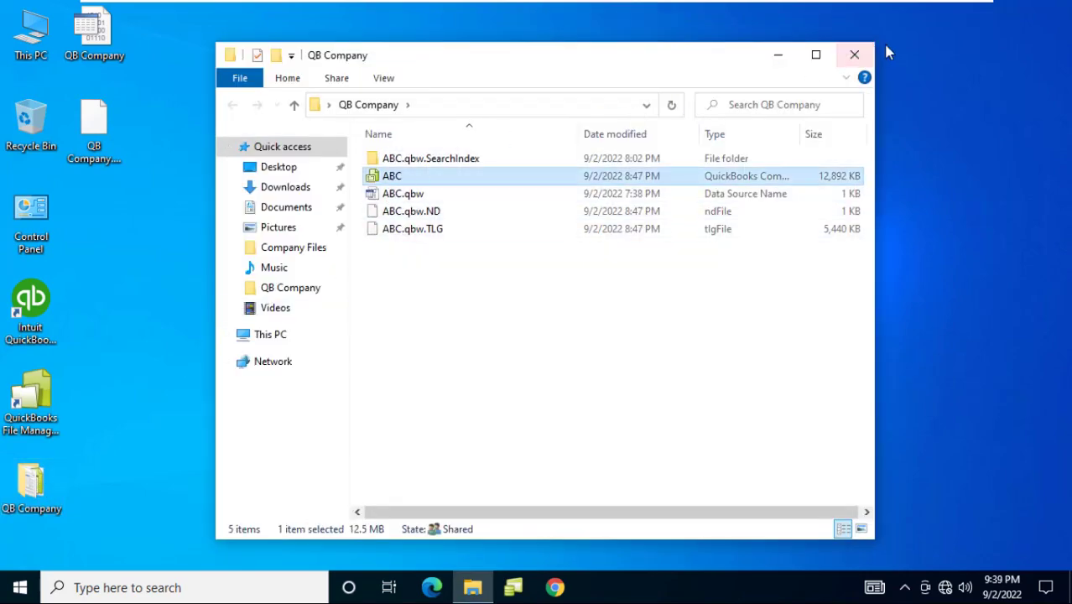
{"action": "left_click", "coordinate": [854, 54]}
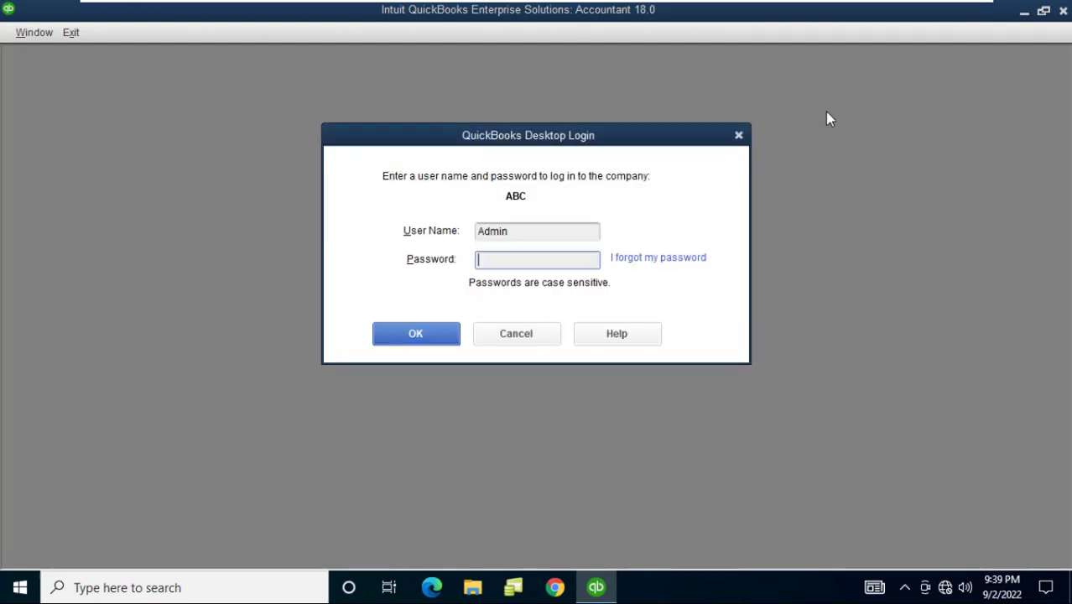
Sign in to ABC with user name Admin and the account password
{"action": "left_click", "coordinate": [535, 231]}
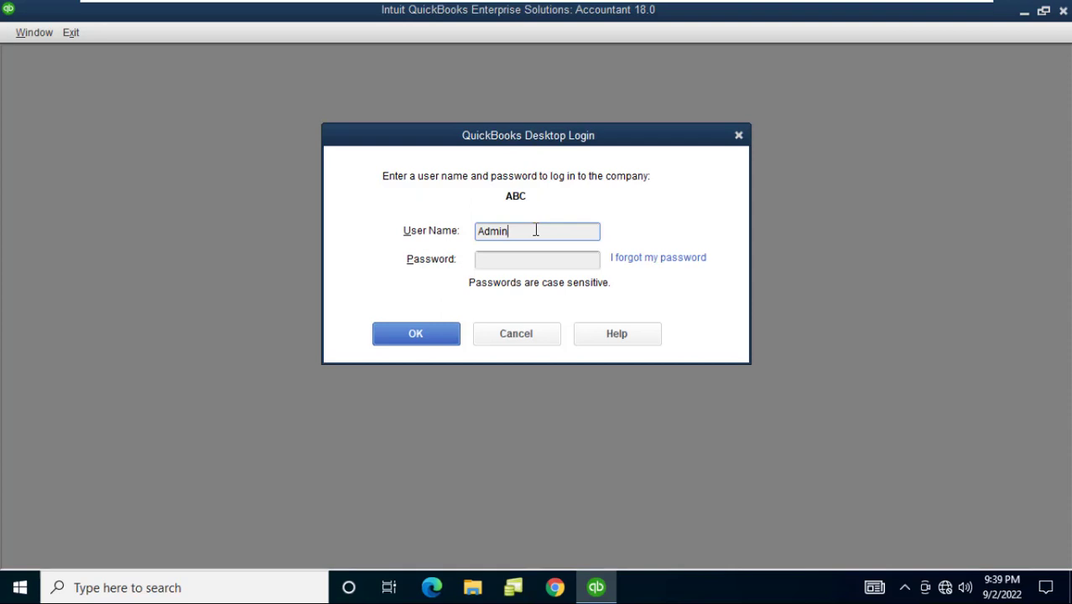
{"action": "key", "text": "Tab"}
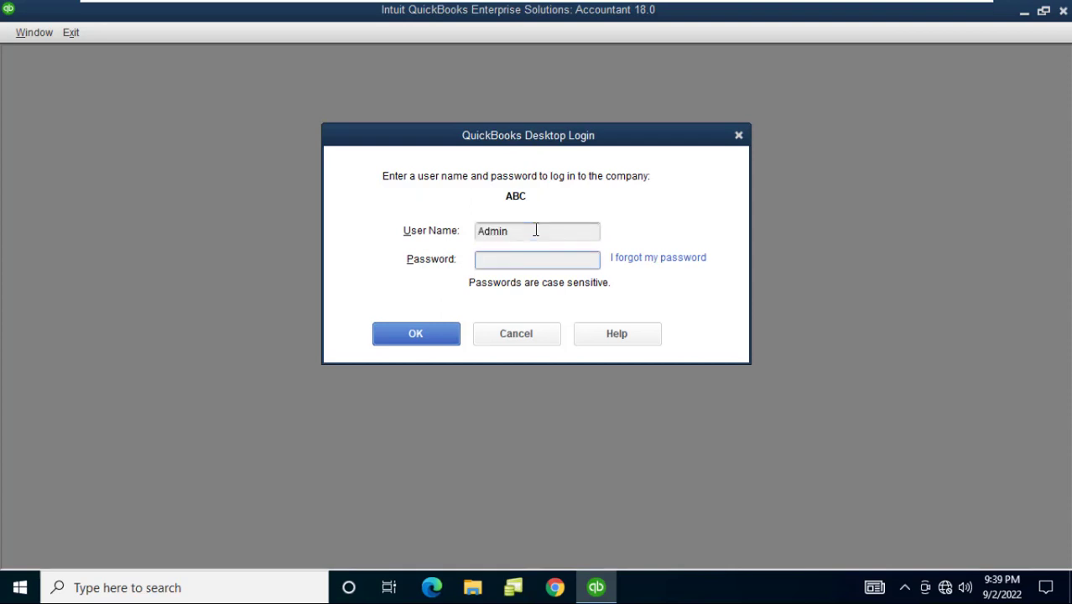
{"action": "type", "text": "***"}
{"action": "key", "text": "BackSpace"}
{"action": "key", "text": "BackSpace"}
{"action": "key", "text": "BackSpace"}
{"action": "type", "text": "******"}
{"action": "left_click", "coordinate": [411, 335]}
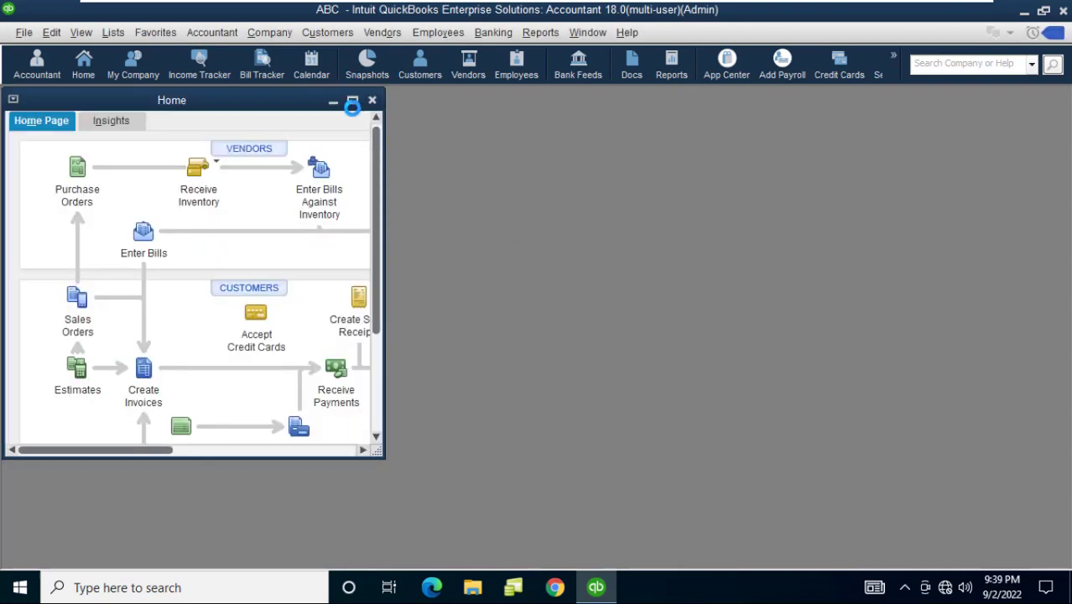
Maximize the Home page window, then look through the File and Help menus and close them
{"action": "left_click", "coordinate": [353, 101]}
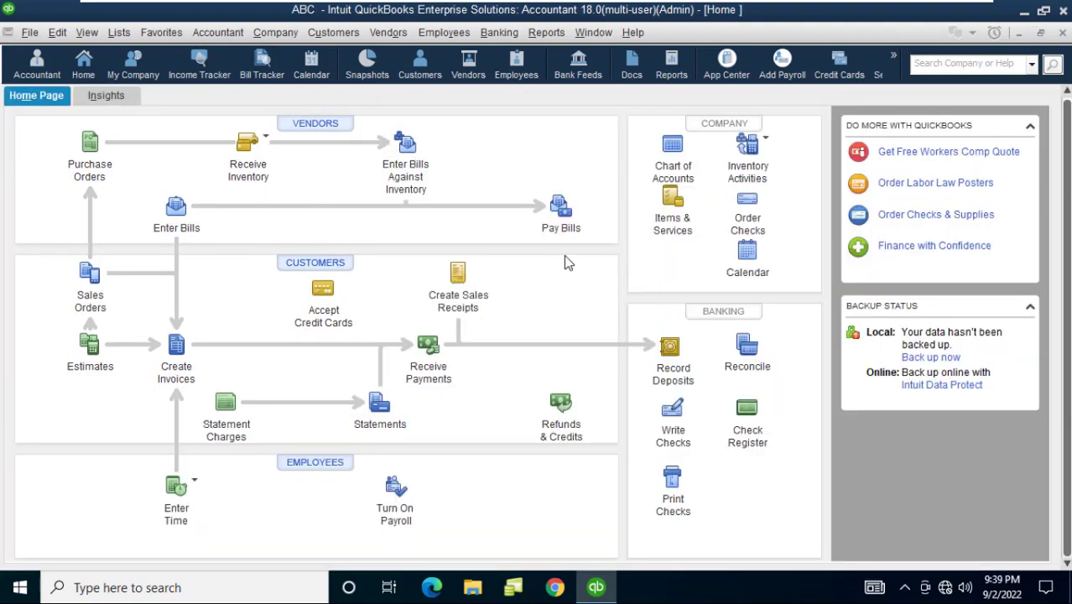
{"action": "mouse_move", "coordinate": [652, 8]}
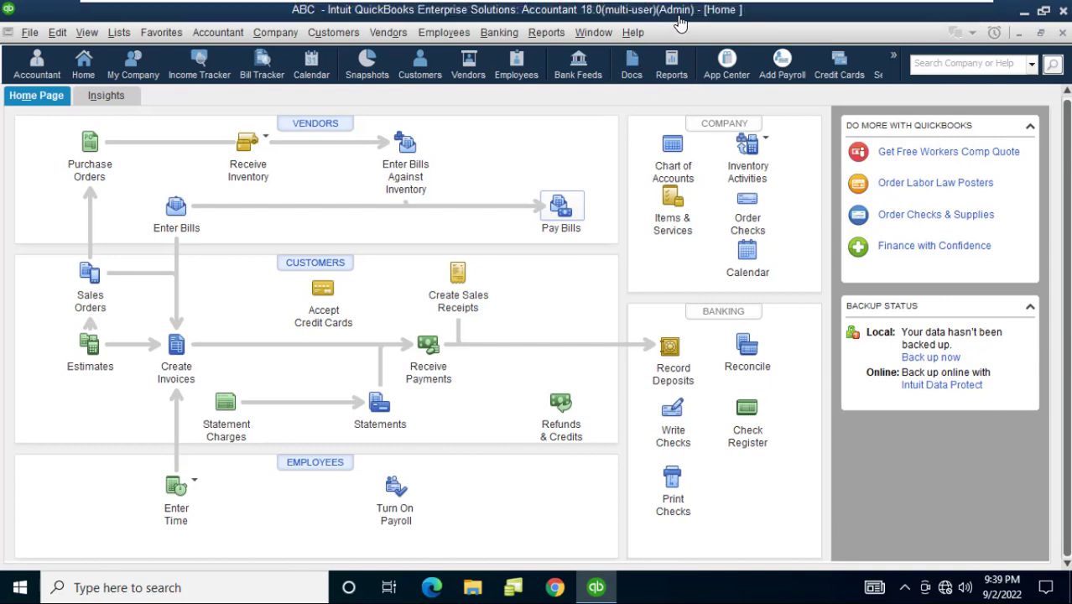
{"action": "left_click", "coordinate": [30, 33]}
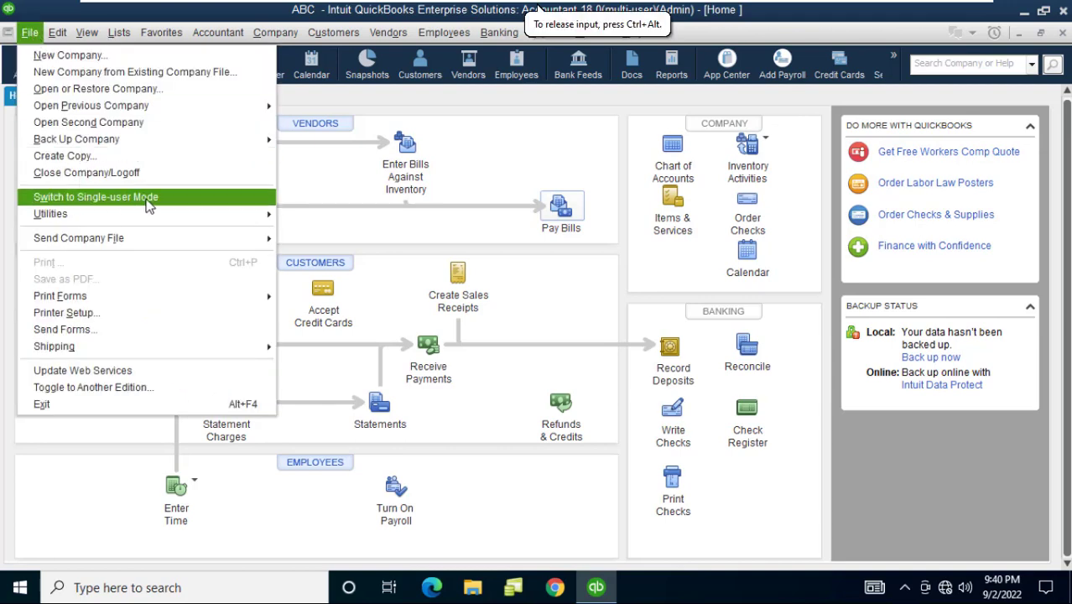
{"action": "left_click", "coordinate": [616, 57]}
{"action": "left_click", "coordinate": [633, 32]}
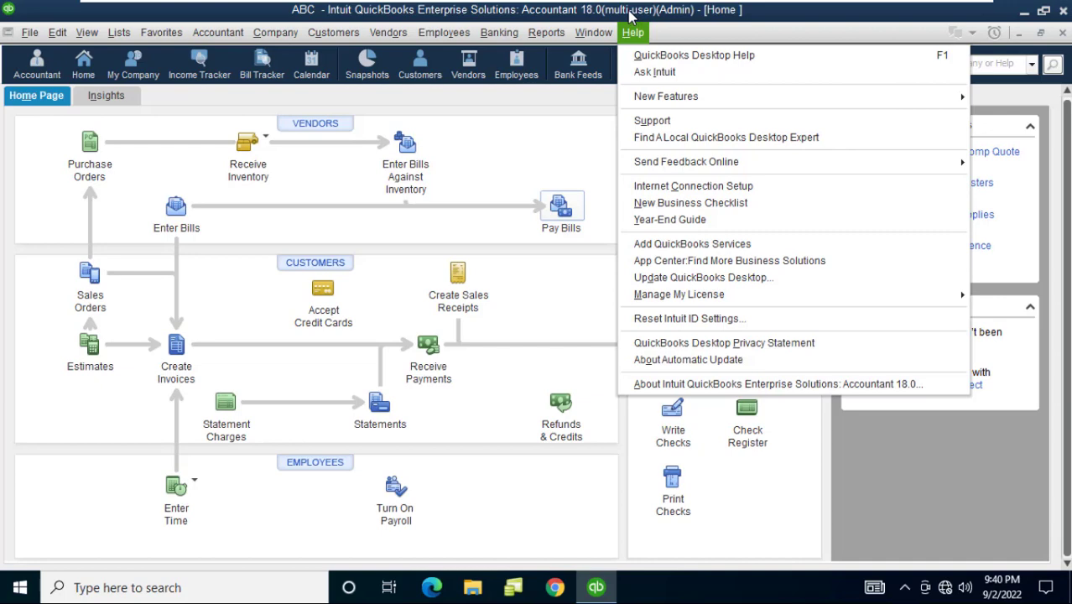
{"action": "left_click", "coordinate": [631, 17]}
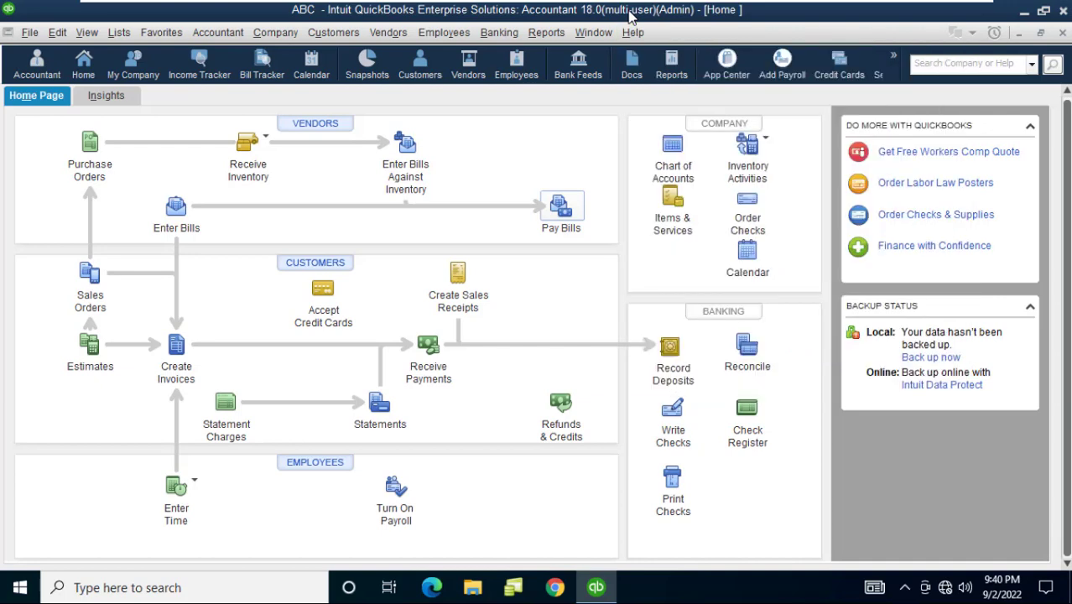
{"action": "mouse_move", "coordinate": [727, 5]}
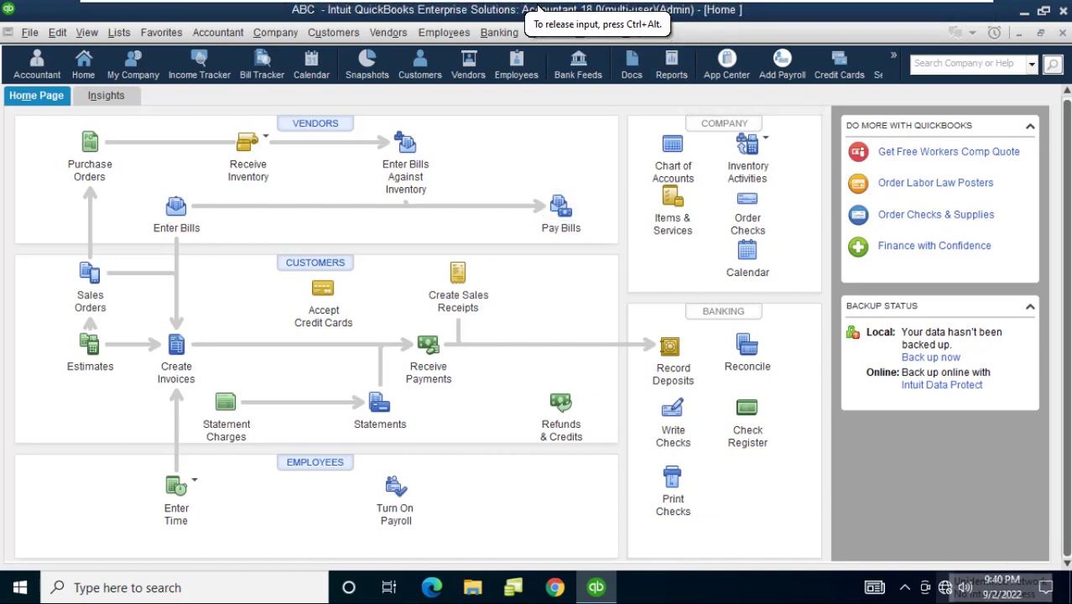
{"action": "right_click", "coordinate": [944, 588]}
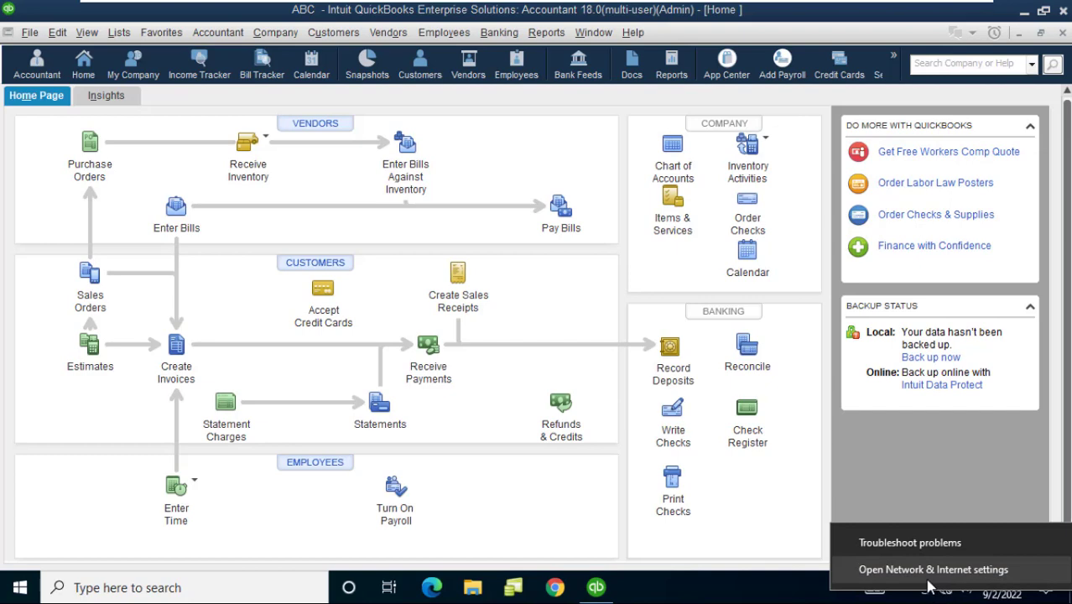
{"action": "left_click", "coordinate": [929, 577]}
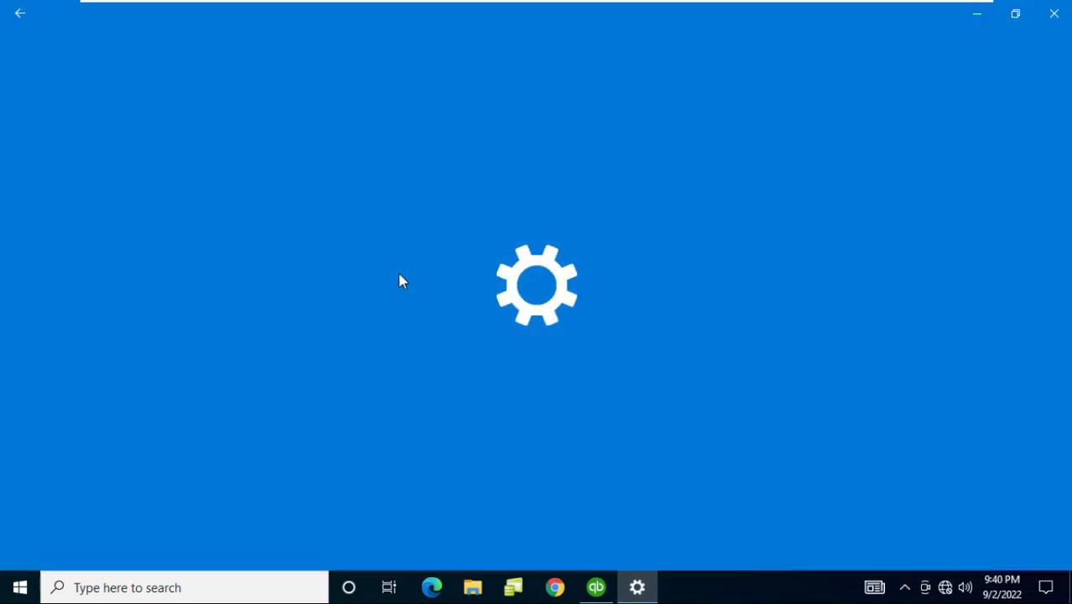
{"action": "scroll", "coordinate": [671, 327], "scroll_direction": "down", "scroll_amount": 2}
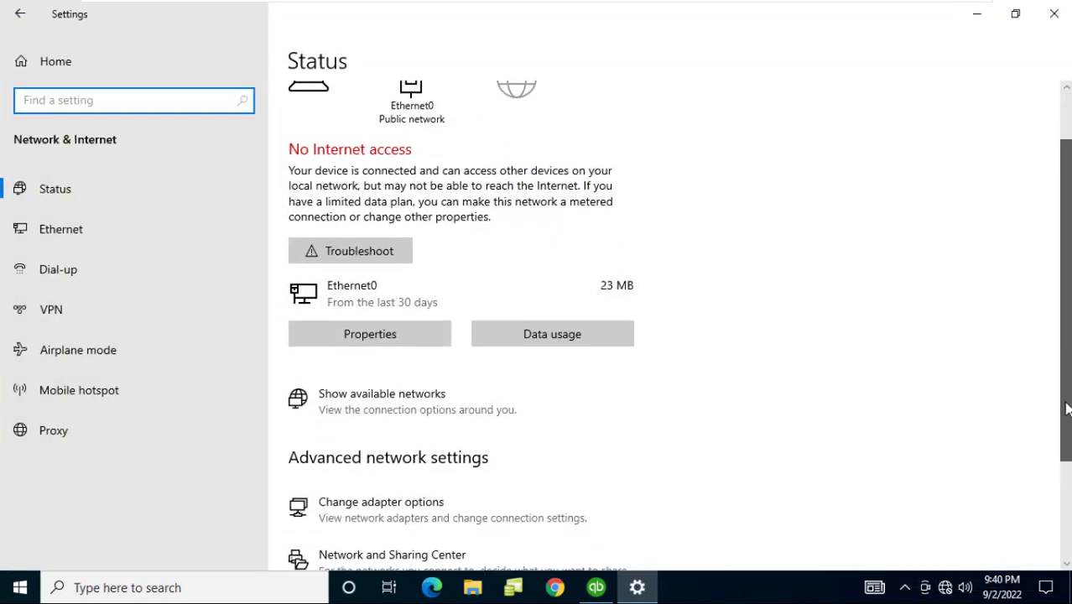
{"action": "left_click", "coordinate": [379, 513]}
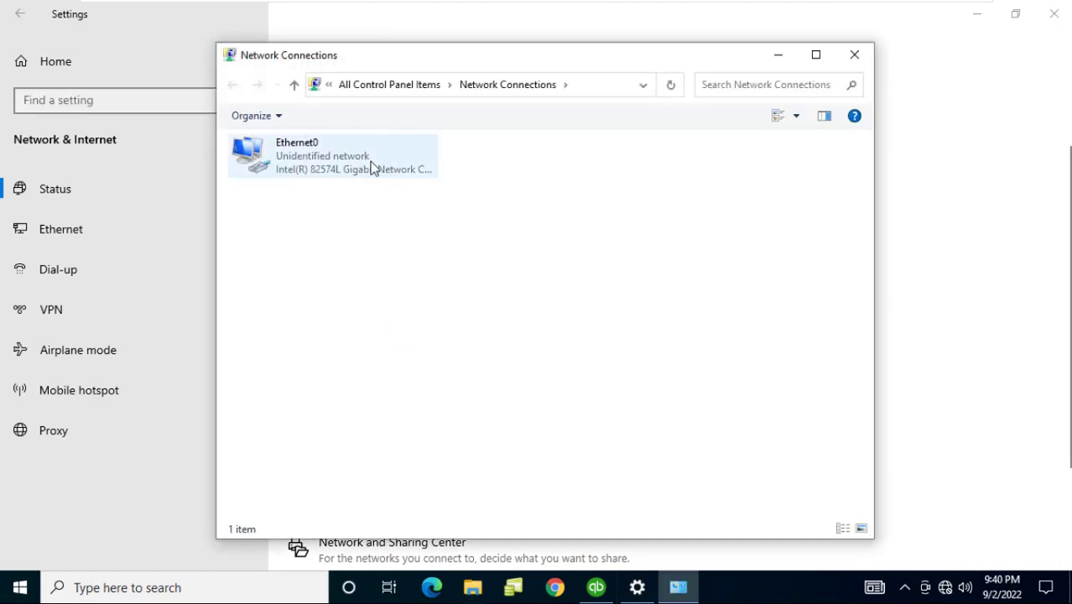
{"action": "left_click", "coordinate": [325, 154]}
{"action": "right_click", "coordinate": [325, 154]}
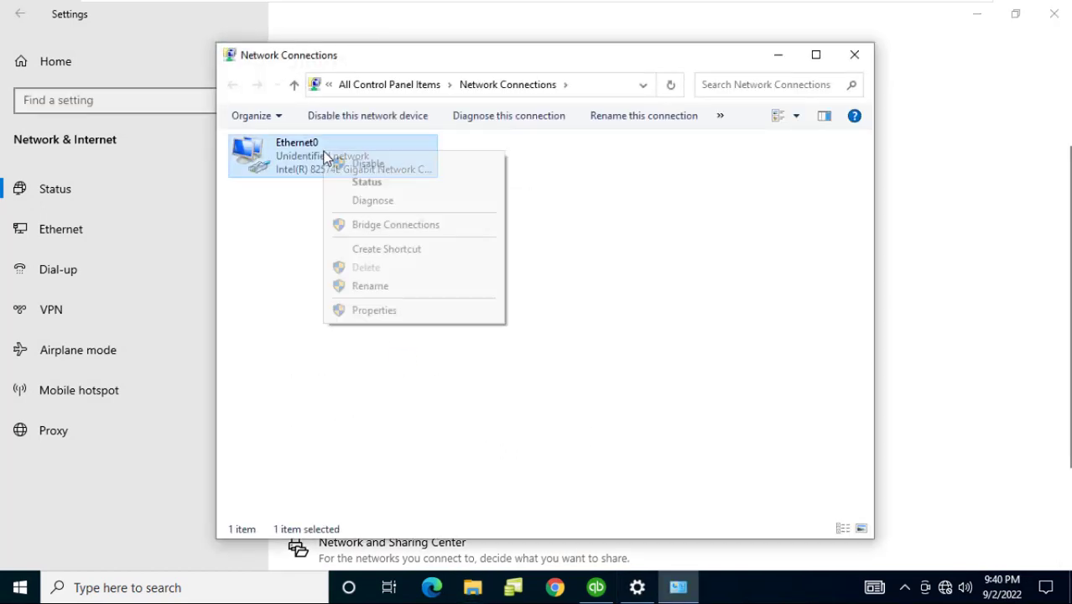
{"action": "left_click", "coordinate": [369, 309]}
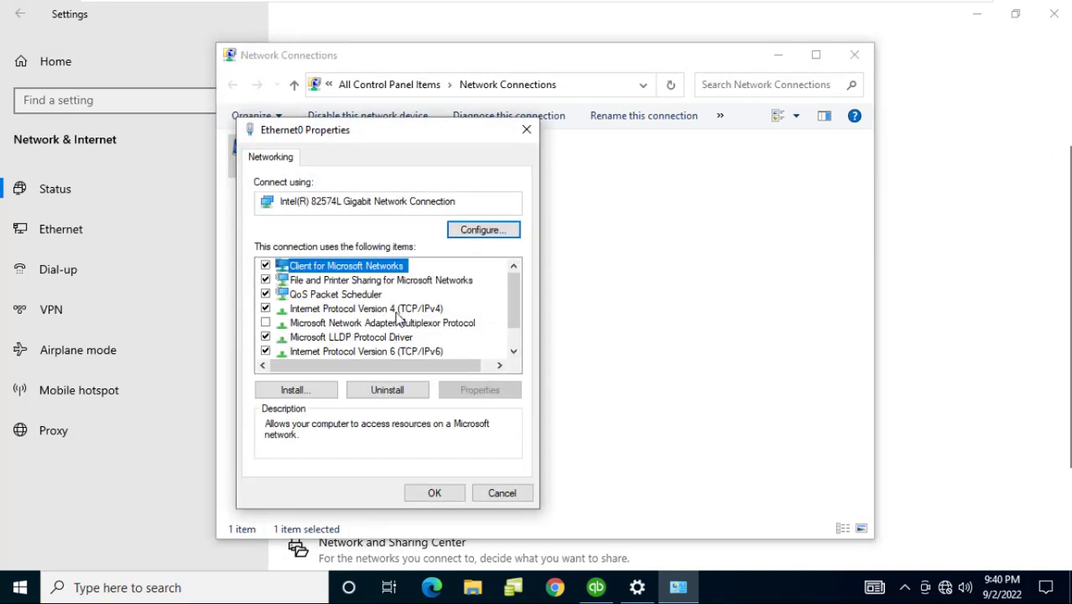
{"action": "double_click", "coordinate": [397, 311]}
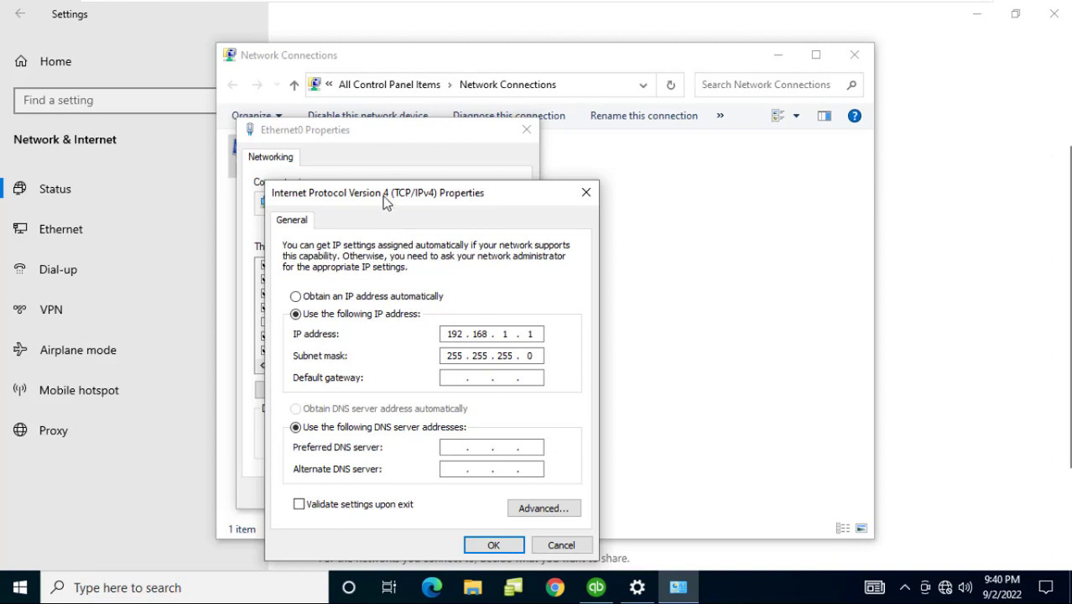
{"action": "left_click_drag", "start_coordinate": [385, 201], "coordinate": [543, 126]}
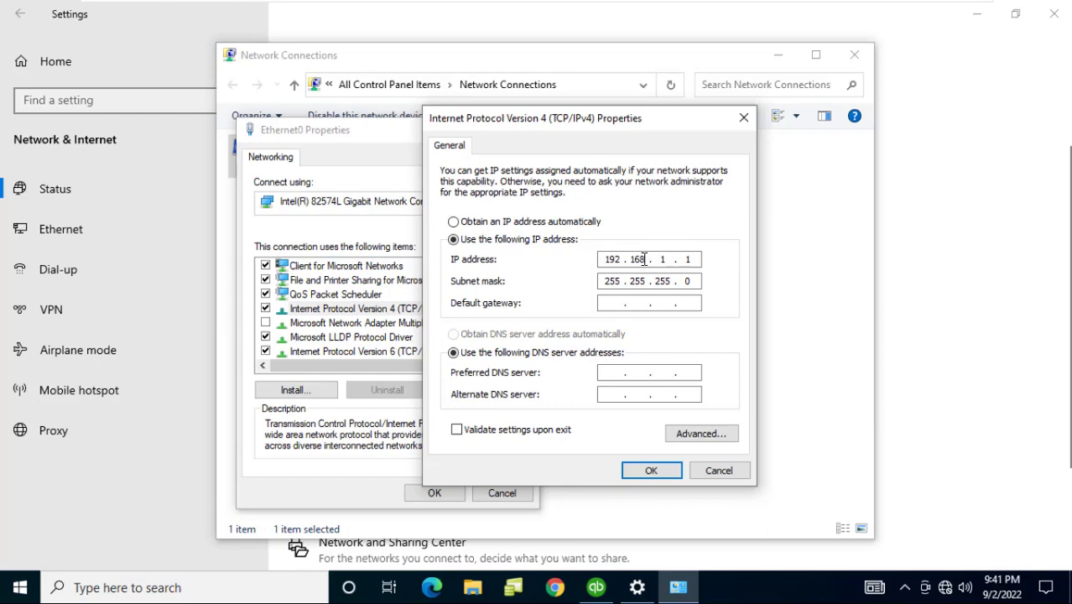
{"action": "left_click", "coordinate": [651, 471]}
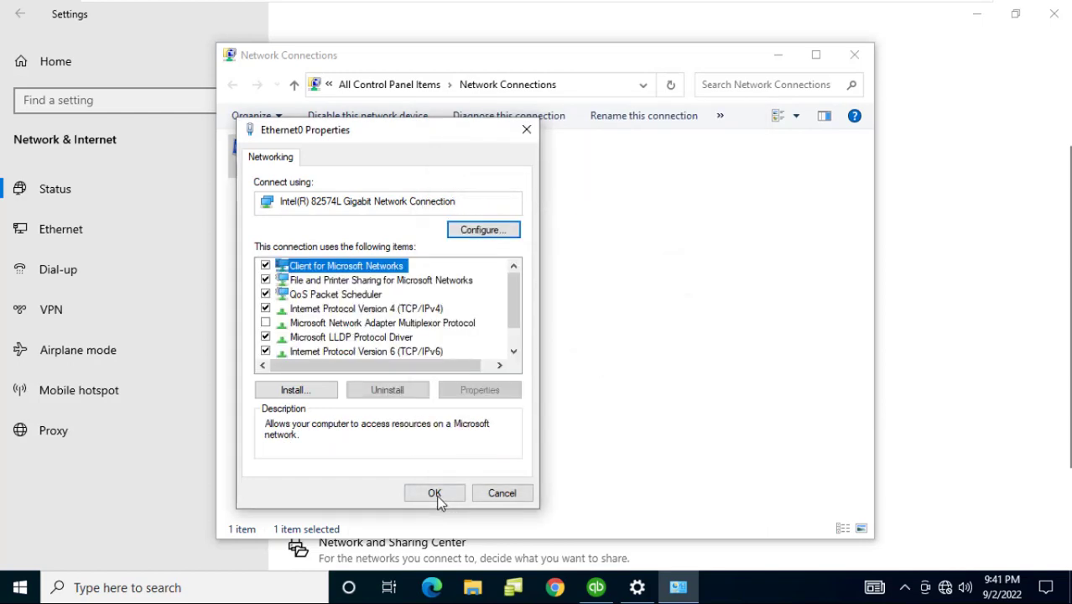
{"action": "left_click", "coordinate": [435, 493]}
{"action": "left_click", "coordinate": [855, 55]}
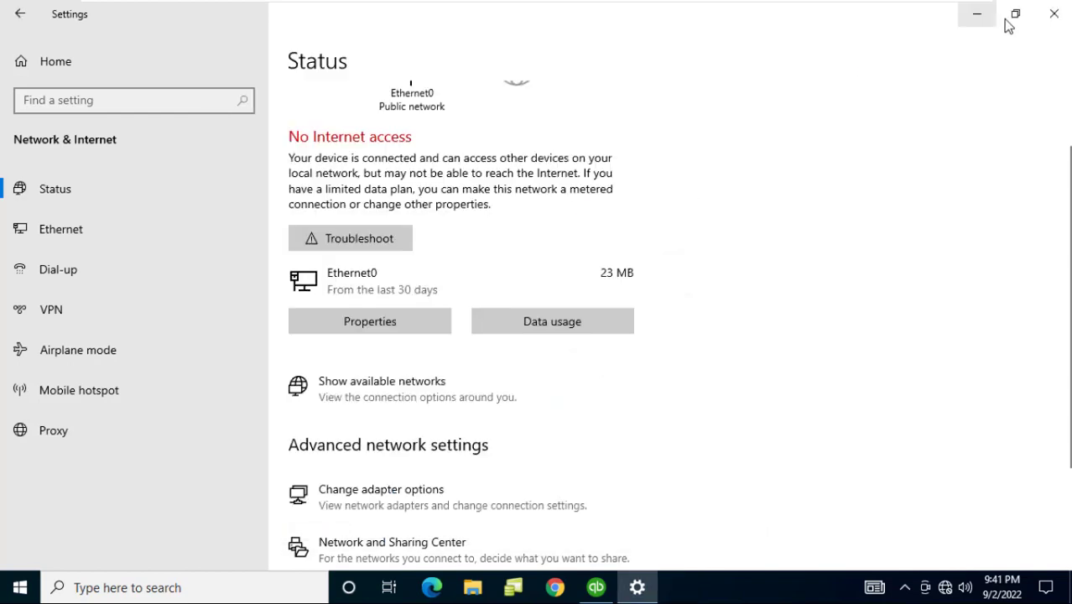
{"action": "left_click", "coordinate": [1054, 13]}
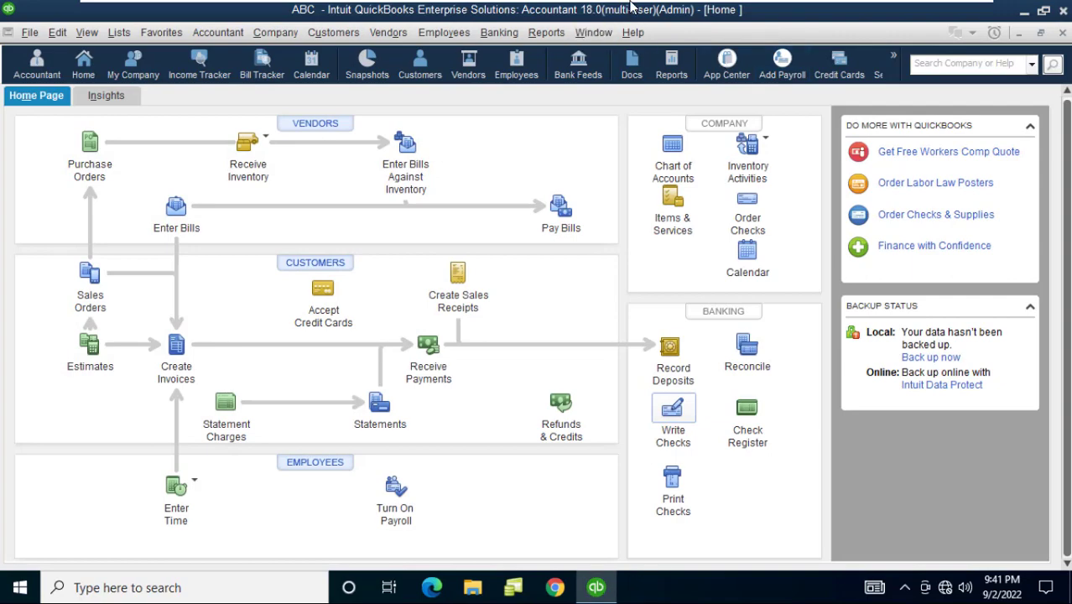
On PC2, bring up Ethernet0's IPv4 properties showing static 192.168.1.2, mask 255.255.255.0
{"action": "mouse_move", "coordinate": [630, 7]}
{"action": "left_click", "coordinate": [802, 11]}
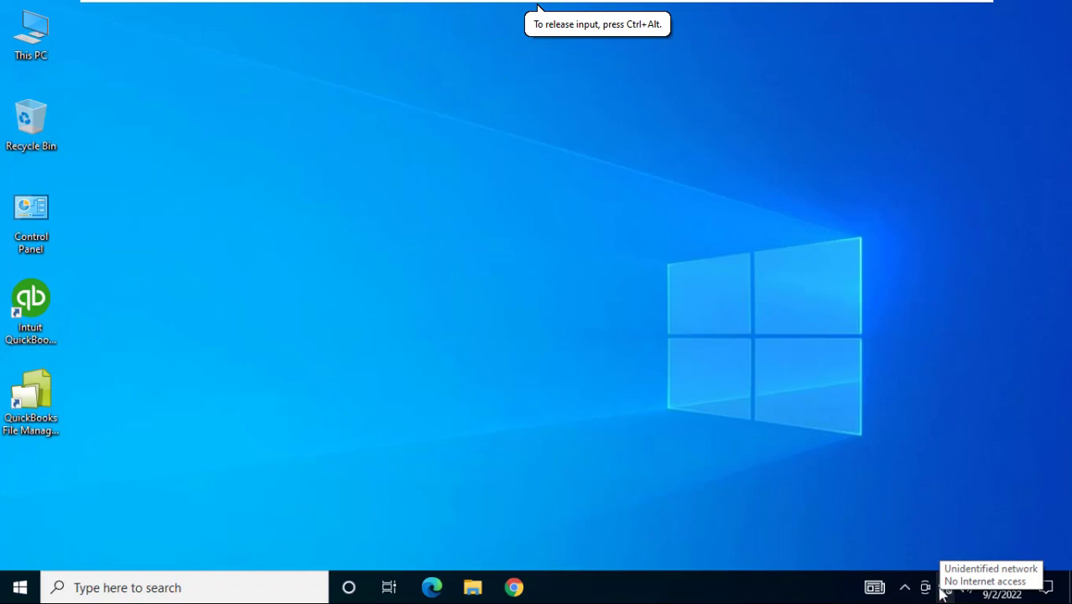
{"action": "right_click", "coordinate": [941, 592]}
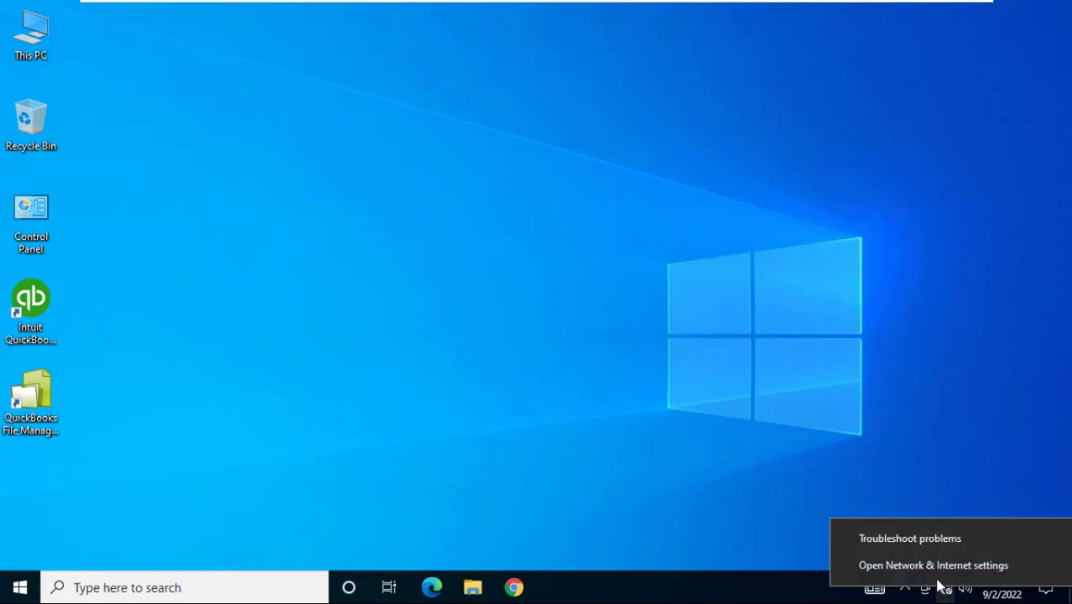
{"action": "left_click", "coordinate": [931, 575]}
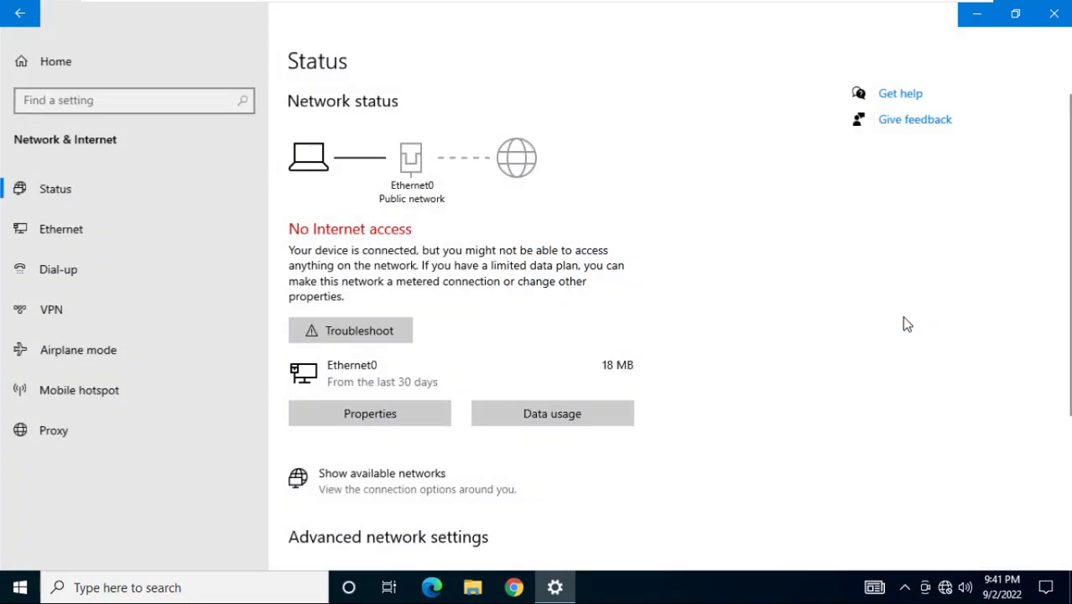
{"action": "scroll", "coordinate": [663, 327], "scroll_direction": "down", "scroll_amount": 3}
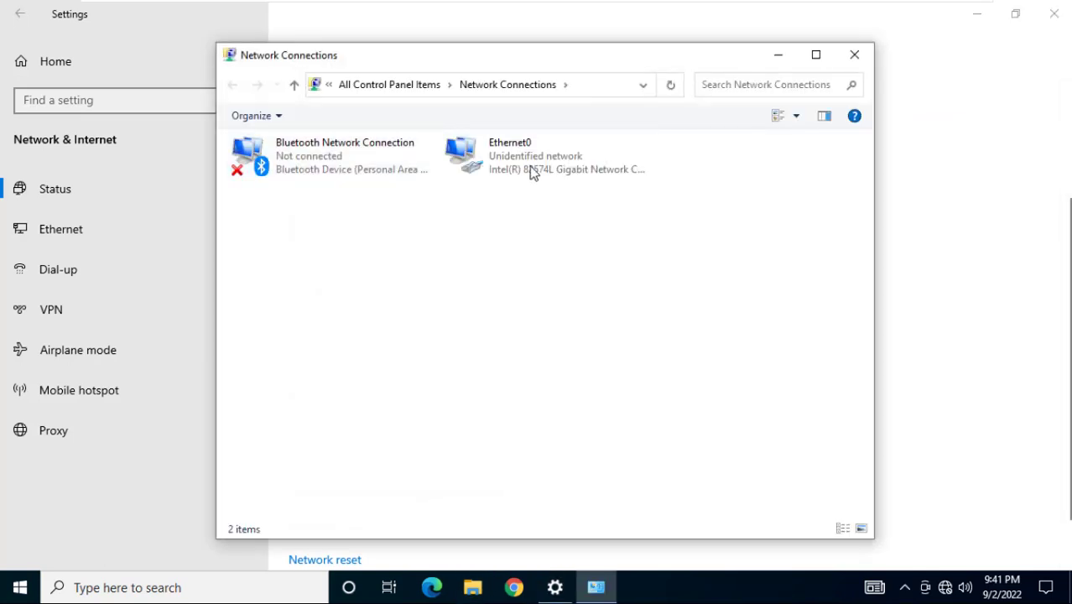
{"action": "right_click", "coordinate": [531, 167]}
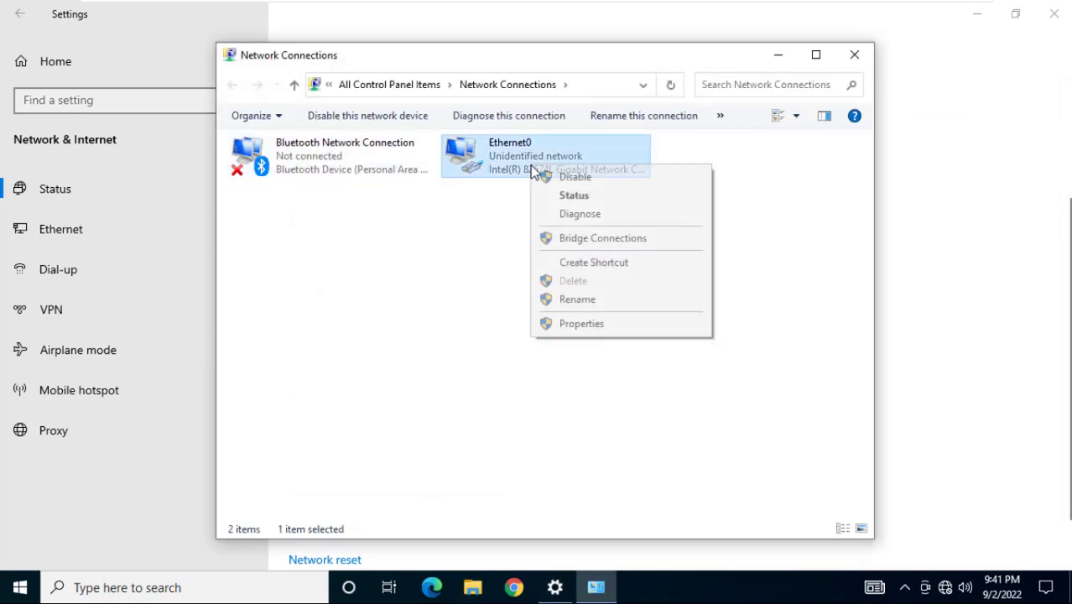
{"action": "left_click", "coordinate": [579, 325]}
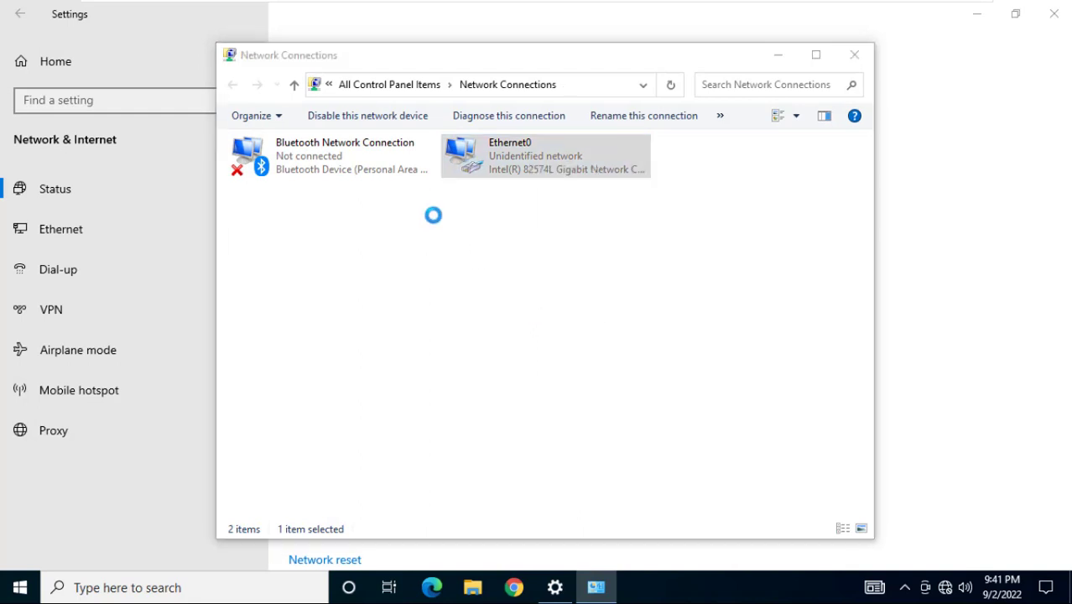
{"action": "left_click", "coordinate": [380, 309]}
{"action": "double_click", "coordinate": [380, 308]}
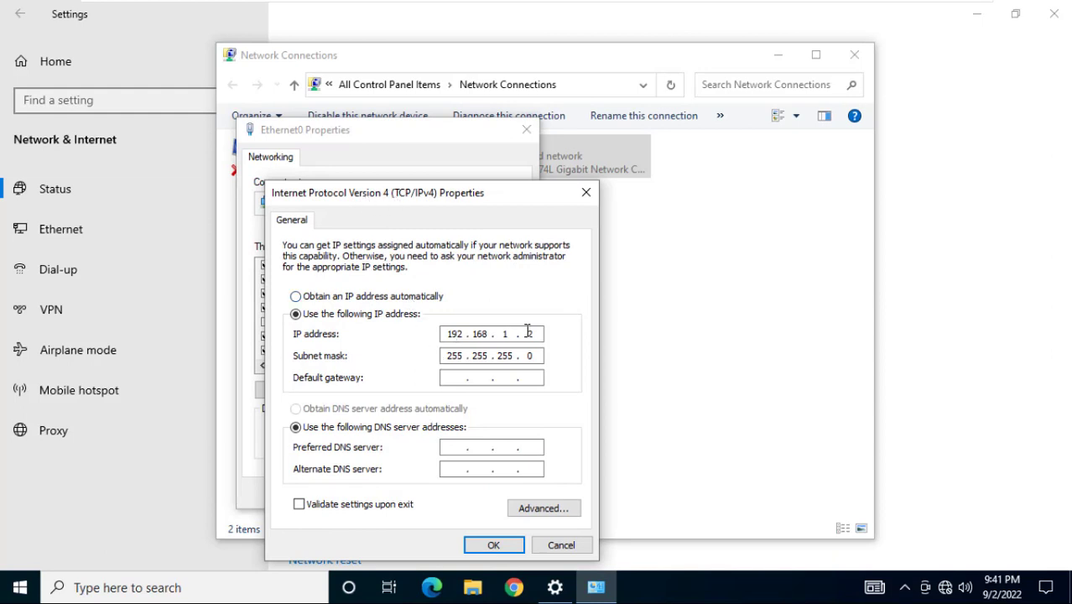
Enter default gateway 192.168.1.1 and save Ethernet0's IPv4 settings
{"action": "left_click", "coordinate": [453, 380]}
{"action": "type", "text": "192"}
{"action": "key", "text": "BackSpace"}
{"action": "key", "text": "BackSpace"}
{"action": "type", "text": "168 . 1 . 1"}
{"action": "left_click", "coordinate": [492, 545]}
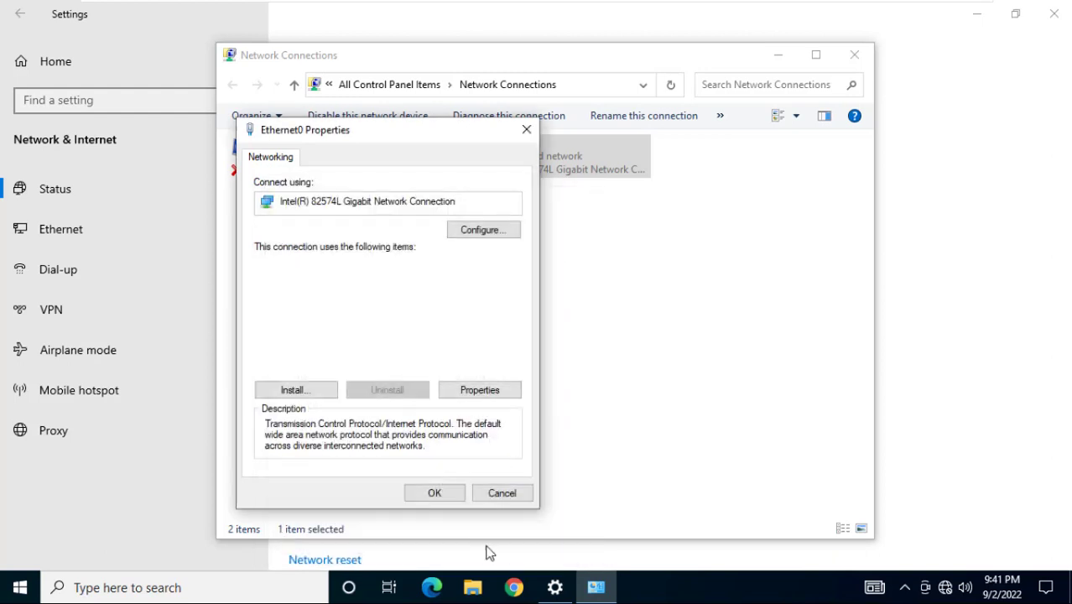
{"action": "left_click", "coordinate": [446, 495]}
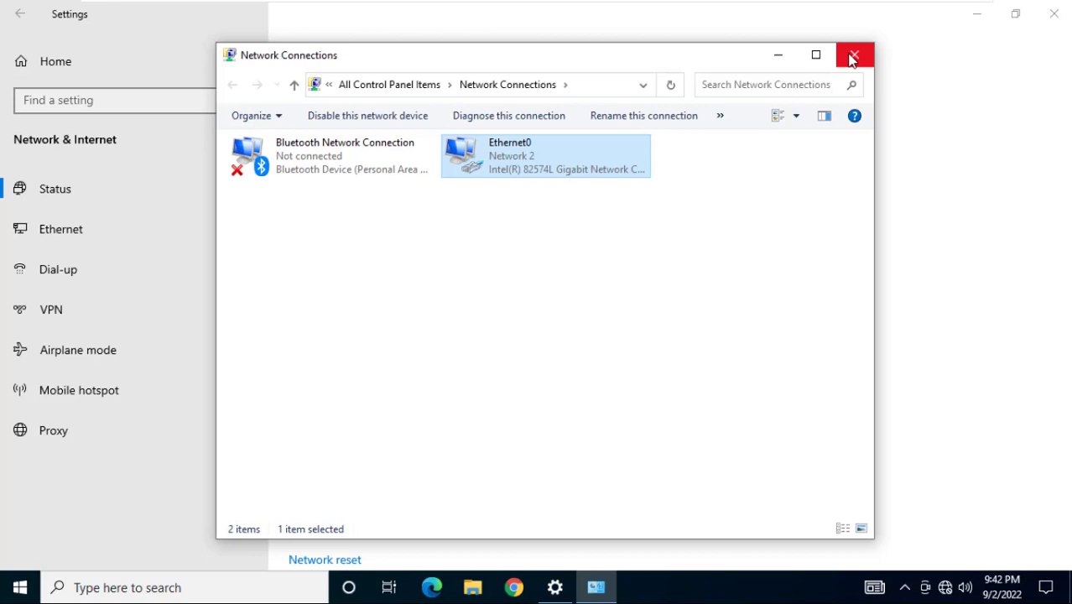
Close the Network Connections and Settings windows
{"action": "left_click", "coordinate": [854, 55]}
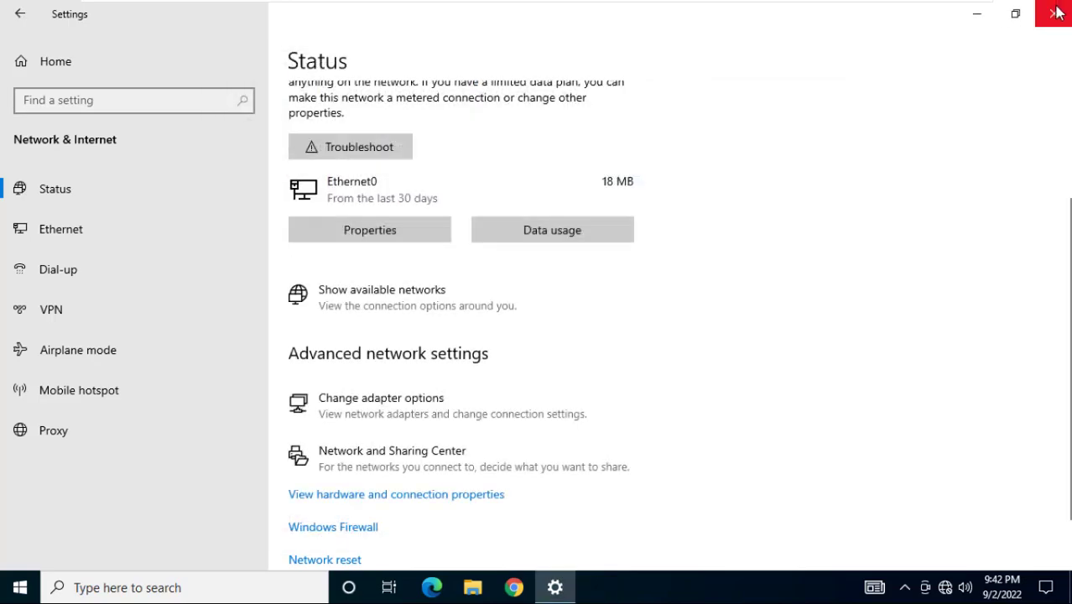
{"action": "left_click", "coordinate": [1055, 13]}
{"action": "mouse_move", "coordinate": [927, 4]}
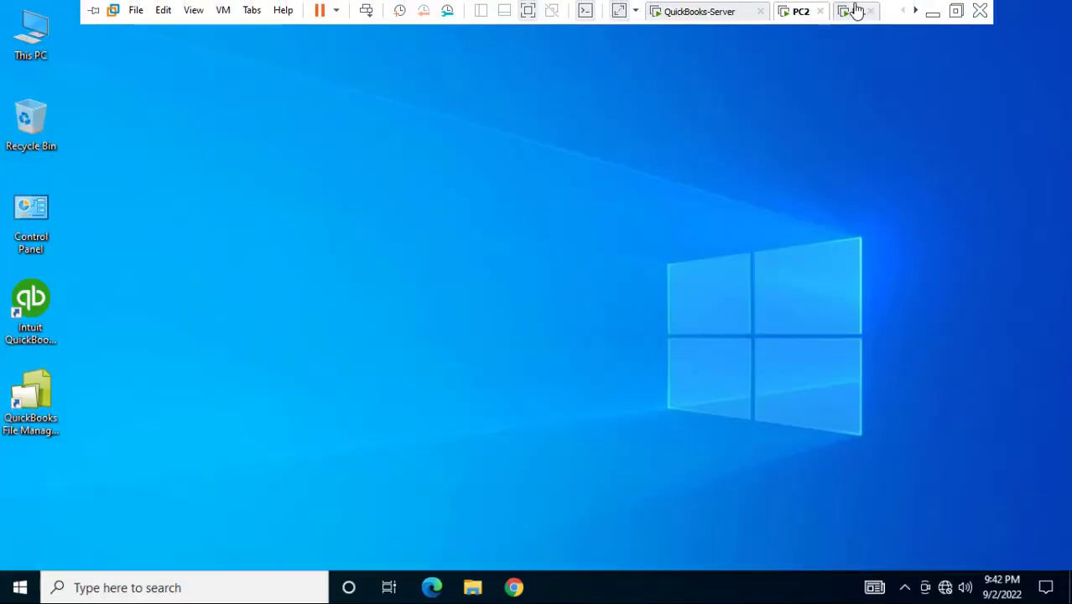
Bring up the IPv4 properties of the Ethernet0 adapter with static IP 192.168.1.3
{"action": "right_click", "coordinate": [949, 590]}
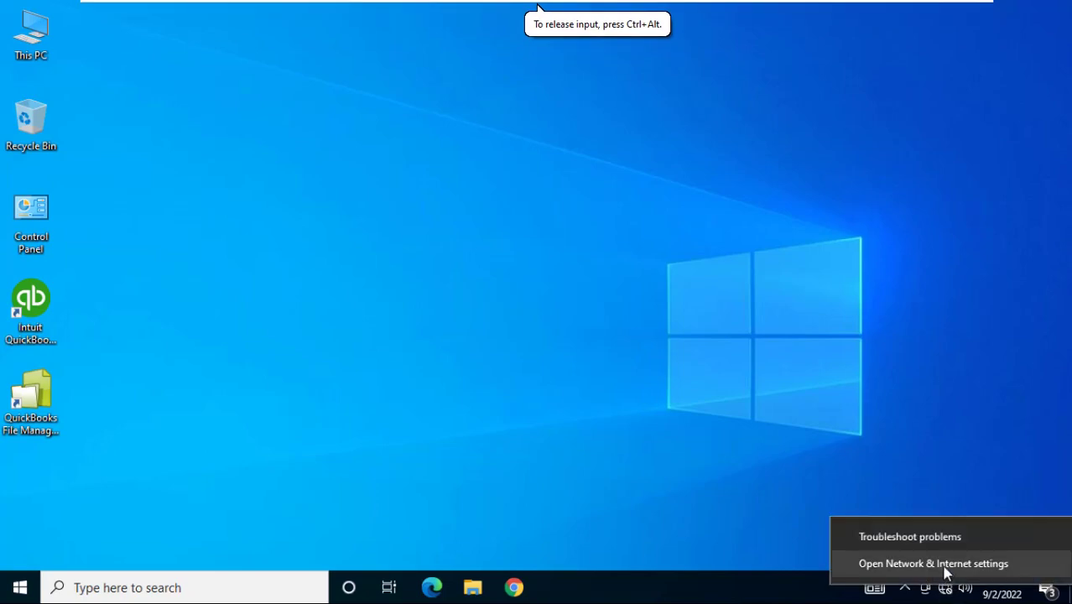
{"action": "left_click", "coordinate": [945, 571]}
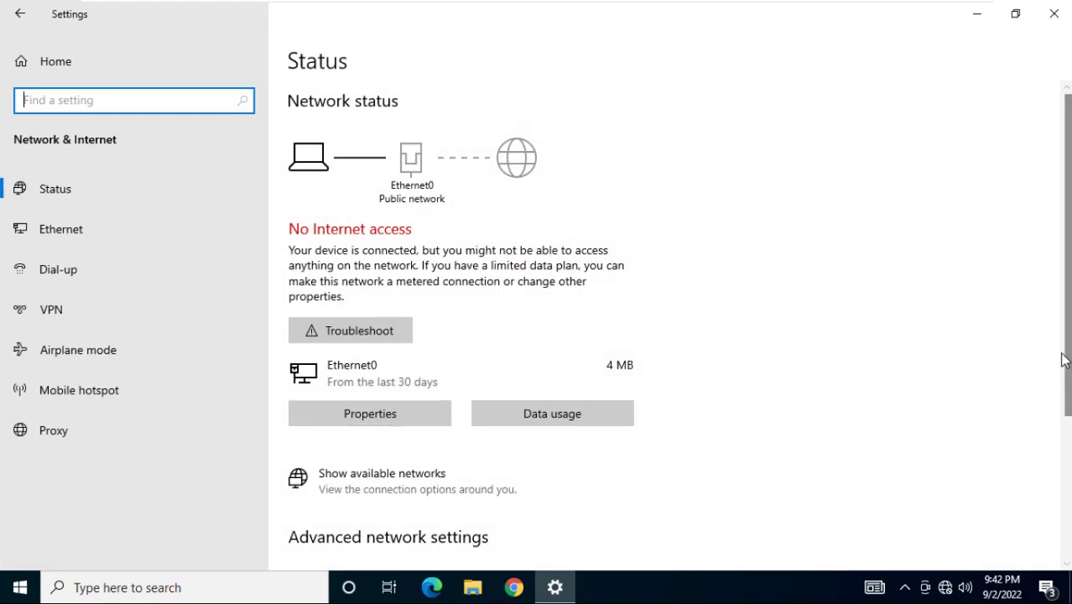
{"action": "scroll", "coordinate": [1066, 363], "scroll_direction": "down", "scroll_amount": 3}
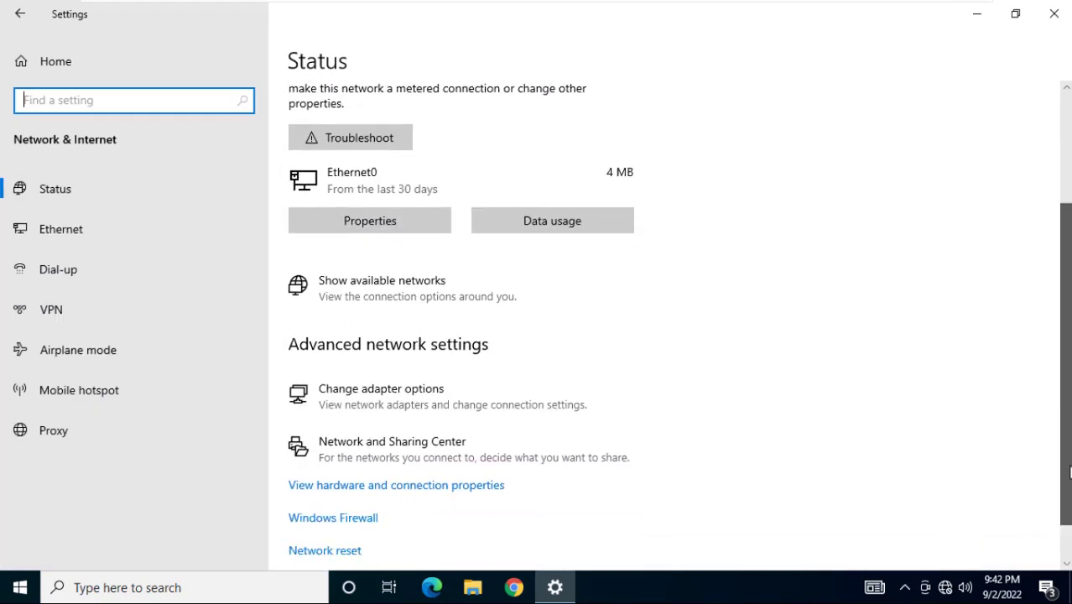
{"action": "left_click", "coordinate": [408, 387]}
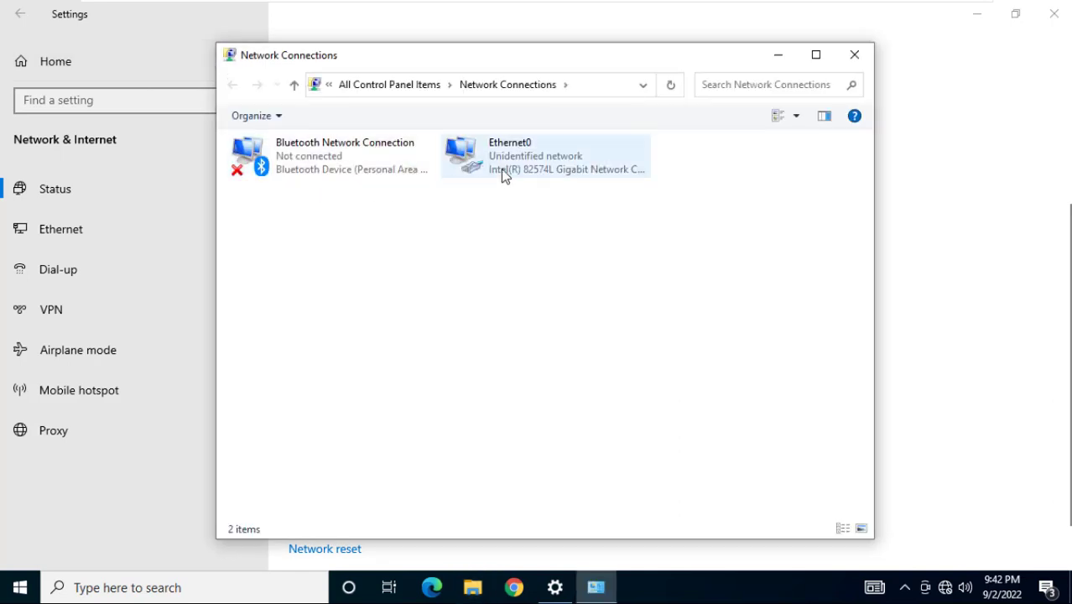
{"action": "right_click", "coordinate": [501, 168]}
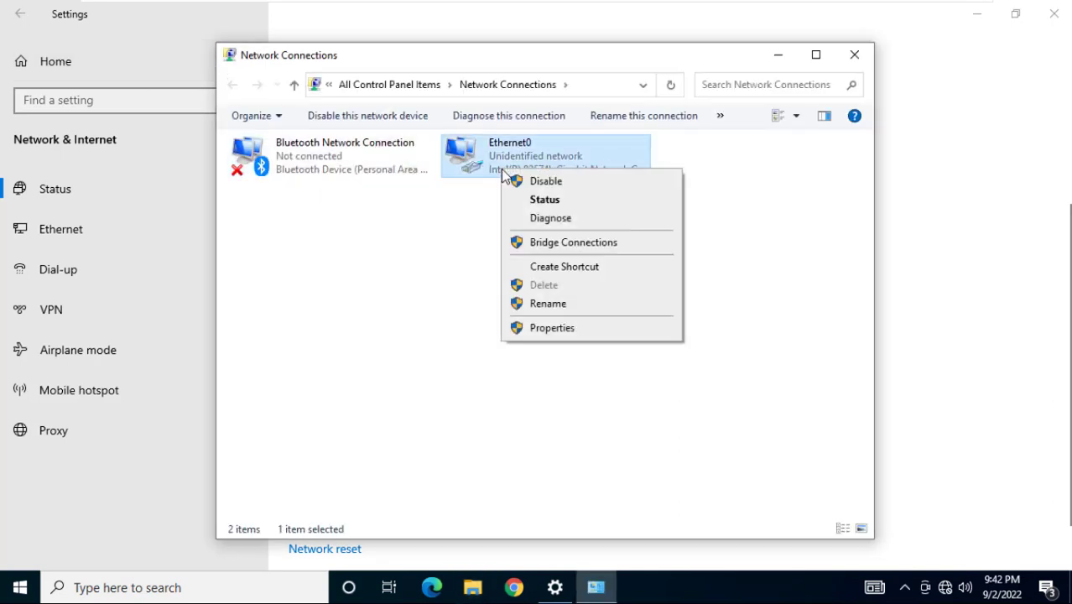
{"action": "left_click", "coordinate": [555, 328]}
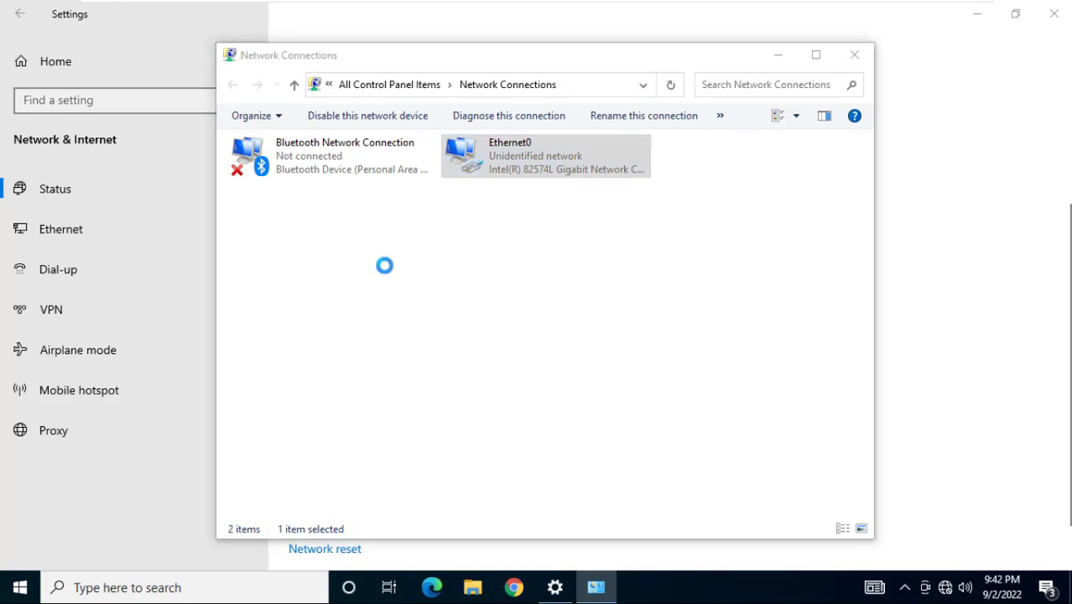
{"action": "left_click", "coordinate": [373, 309]}
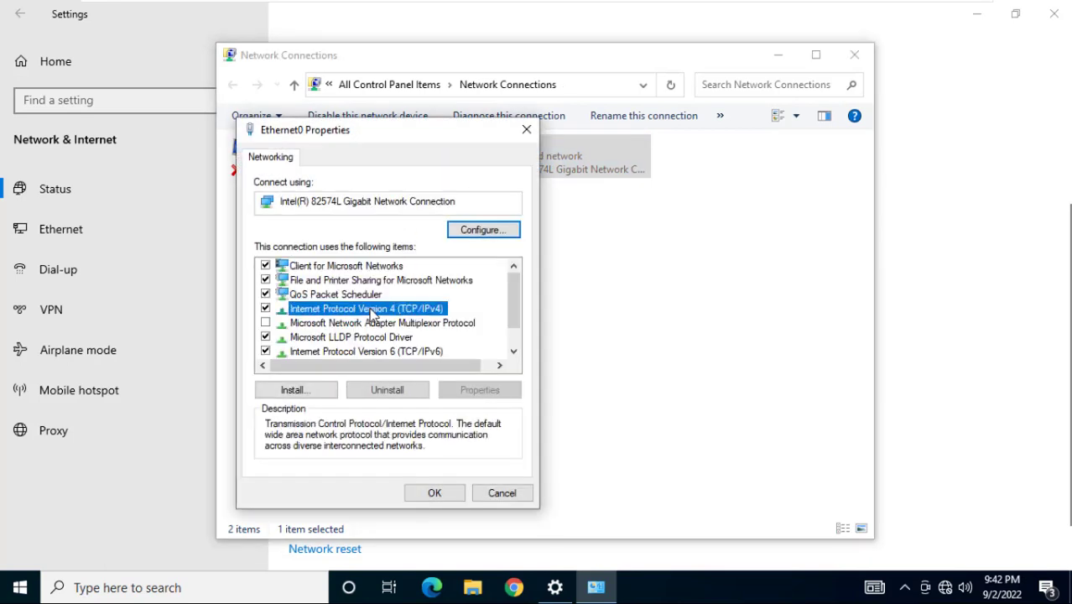
{"action": "double_click", "coordinate": [372, 309]}
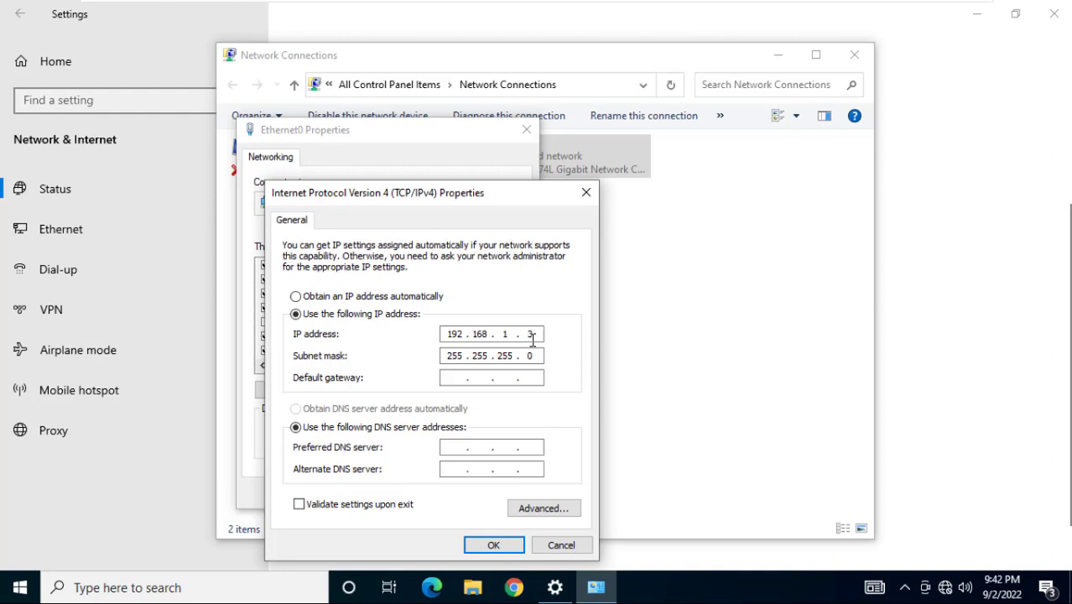
Set the default gateway to 192.168.1.1 and confirm both property dialogs
{"action": "left_click", "coordinate": [454, 378]}
{"action": "type", "text": "192 . 168 . 1 . 1"}
{"action": "left_click", "coordinate": [492, 546]}
{"action": "left_click", "coordinate": [443, 495]}
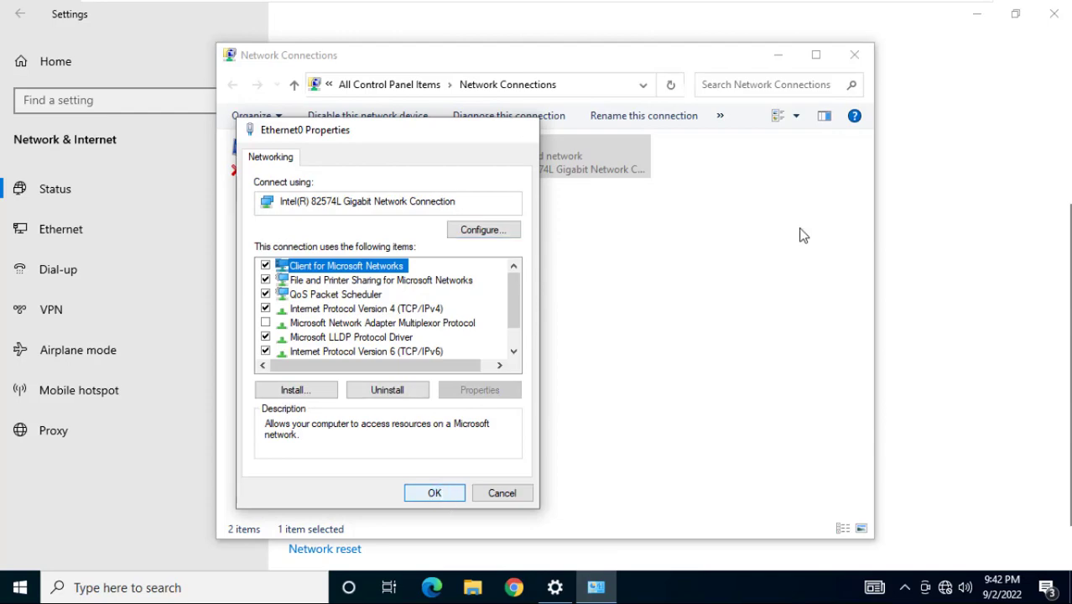
Close the network windows, refresh the desktop, and switch to QuickBooks-Server
{"action": "left_click", "coordinate": [855, 56]}
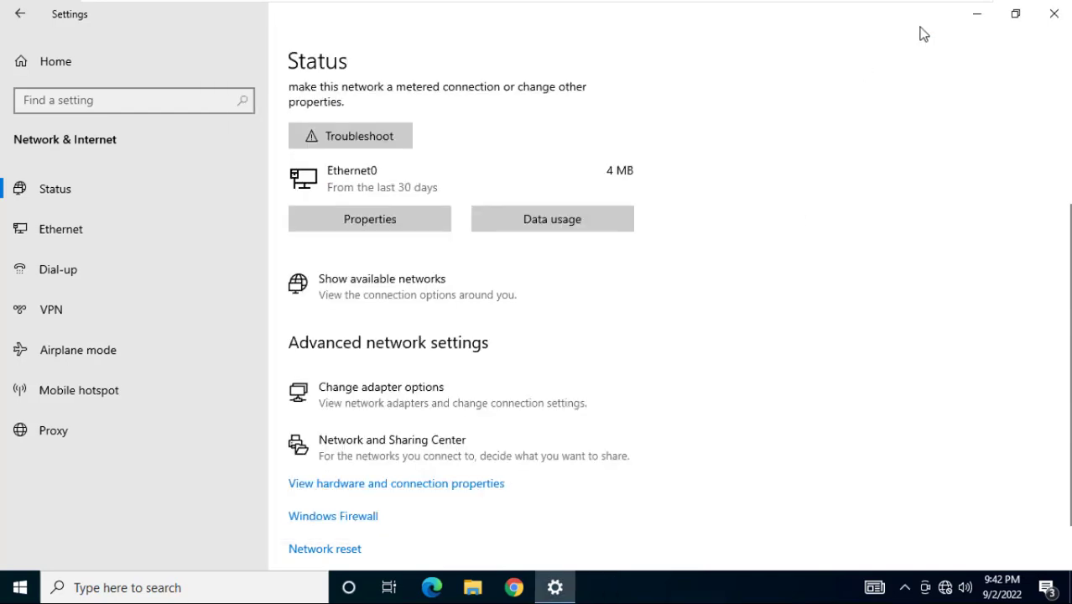
{"action": "left_click", "coordinate": [1054, 13]}
{"action": "right_click", "coordinate": [716, 110]}
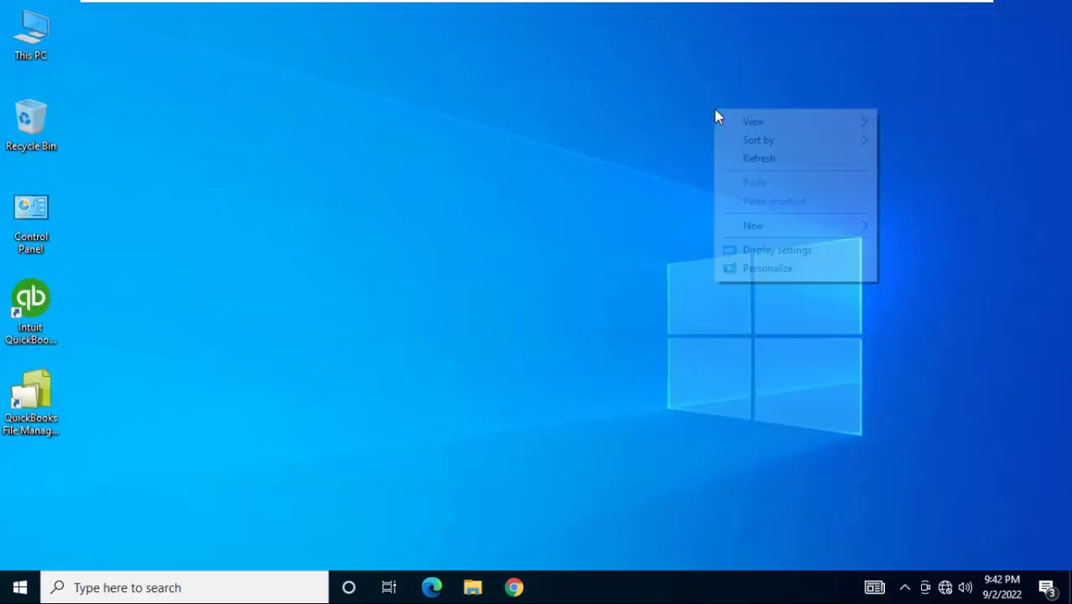
{"action": "left_click", "coordinate": [739, 158]}
{"action": "mouse_move", "coordinate": [740, 7]}
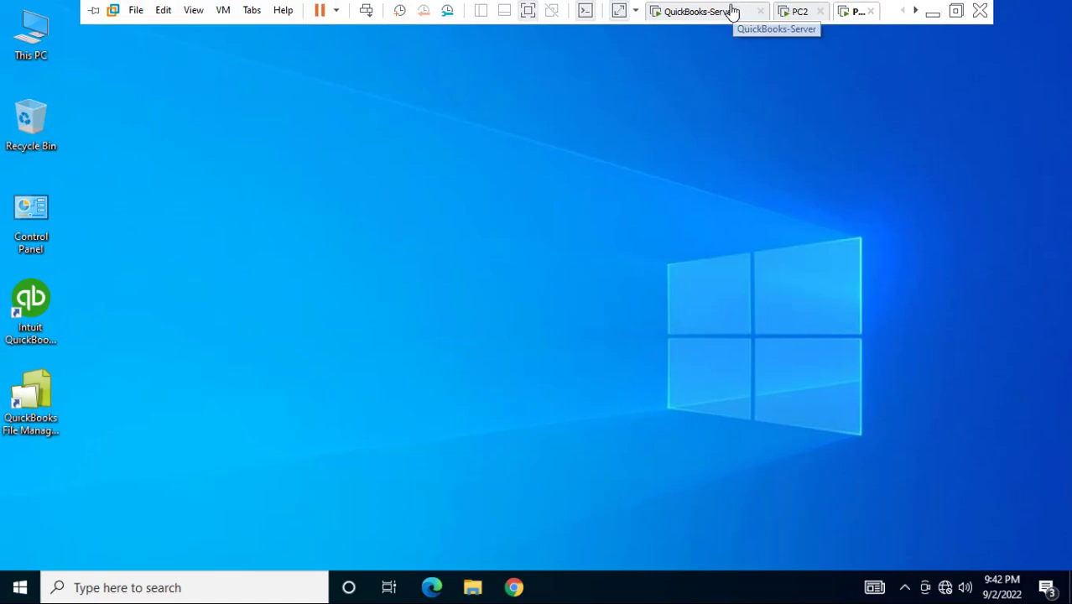
{"action": "left_click", "coordinate": [718, 12]}
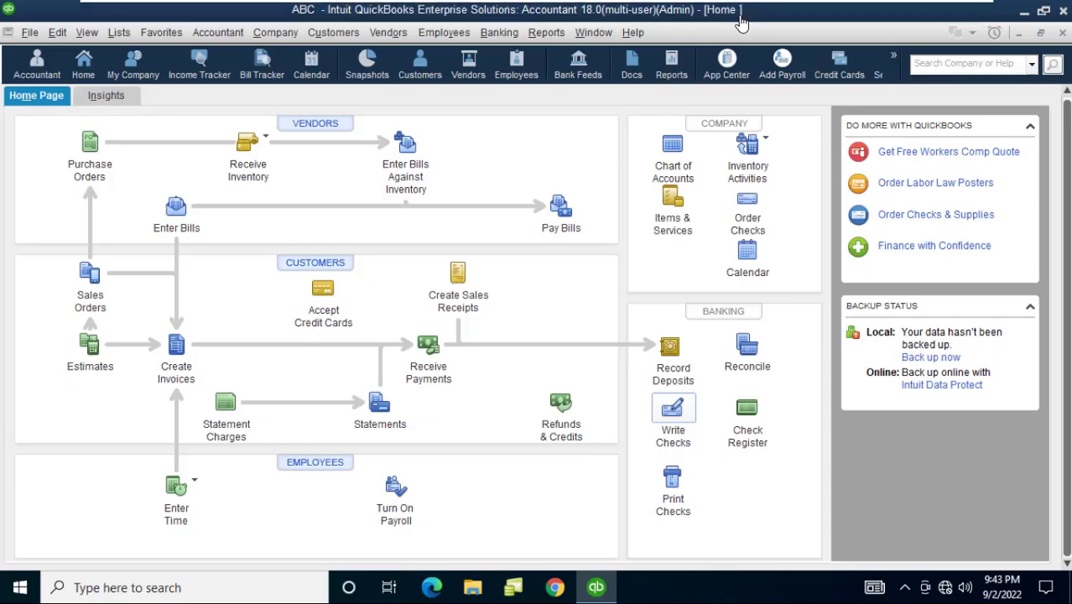
Run ping 192.168.1.3 in Command Prompt, see 4 of 4 replies, then close it
{"action": "left_click", "coordinate": [786, 29]}
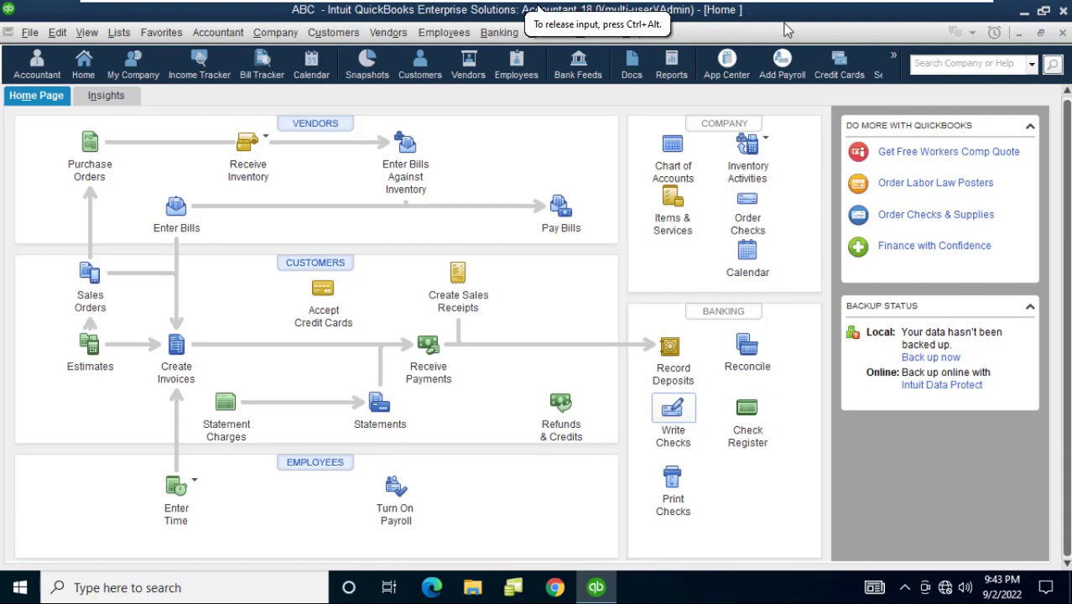
{"action": "key", "text": "super+r"}
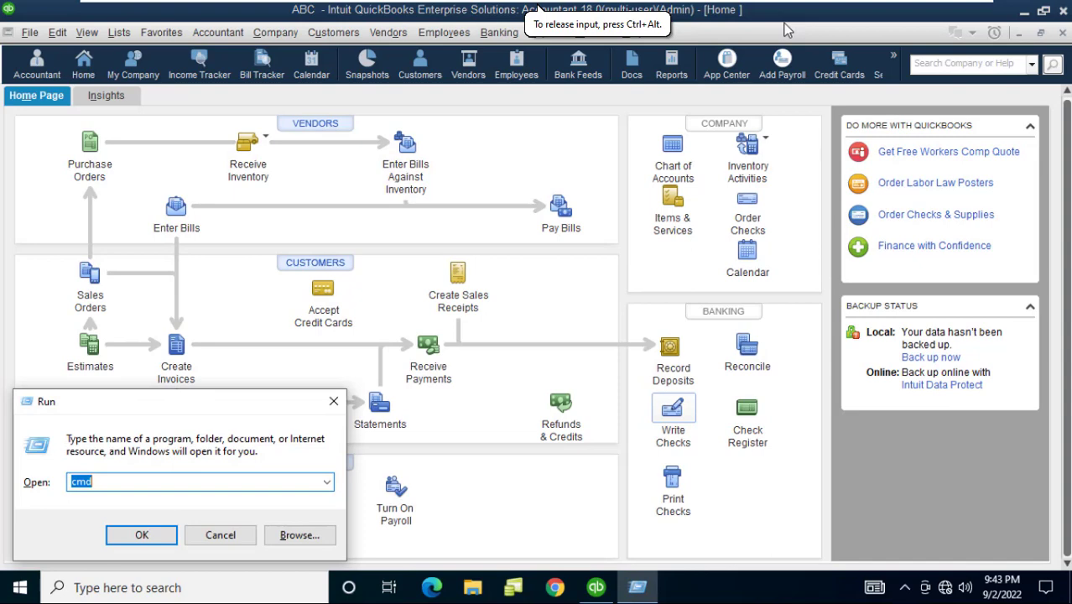
{"action": "type", "text": "cmd"}
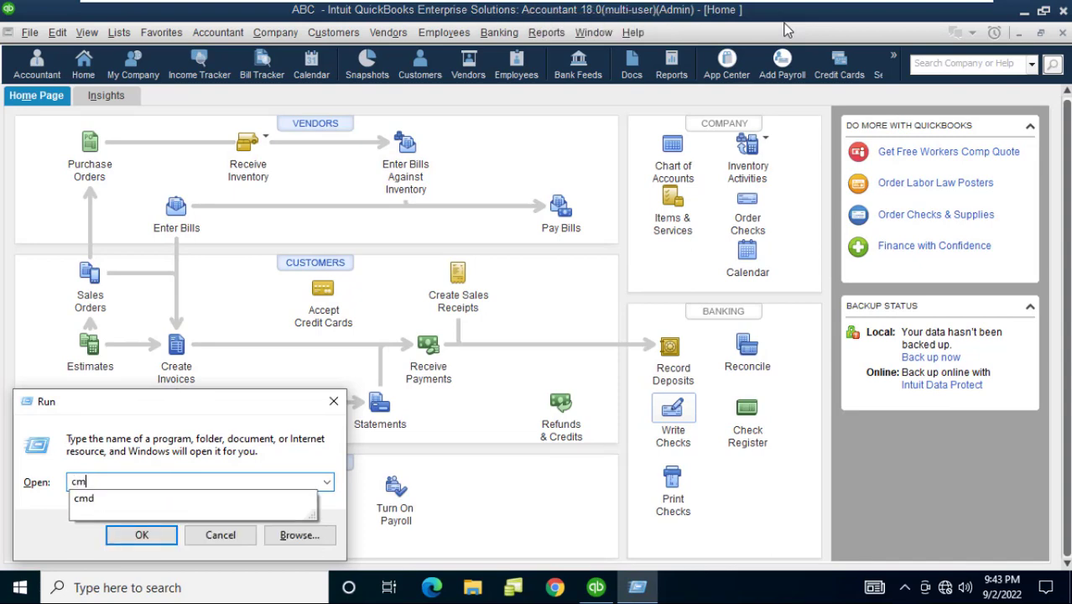
{"action": "key", "text": "Return"}
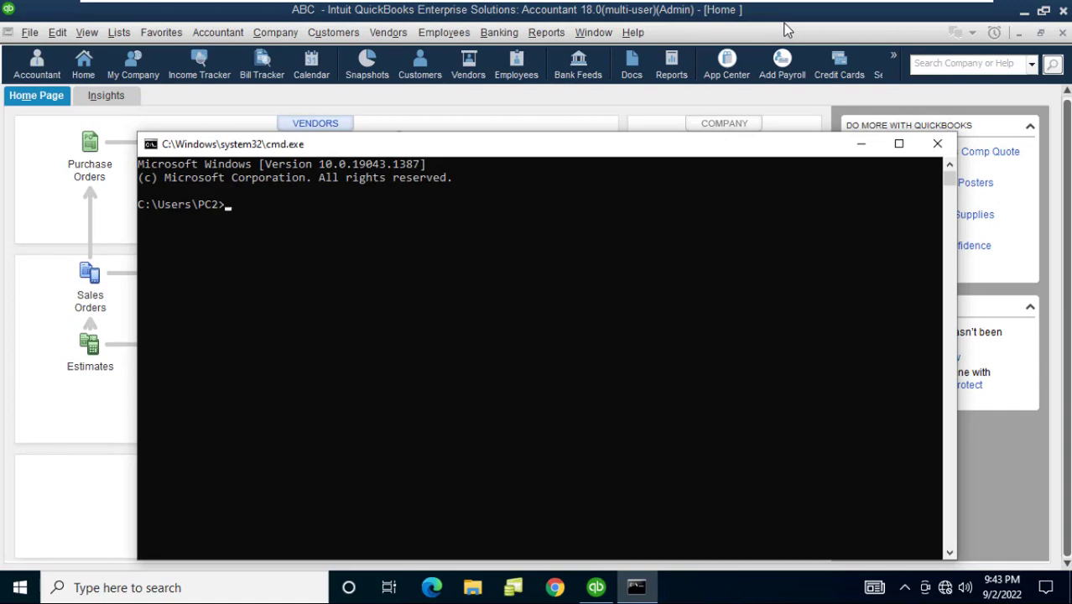
{"action": "type", "text": "ping 192.168"}
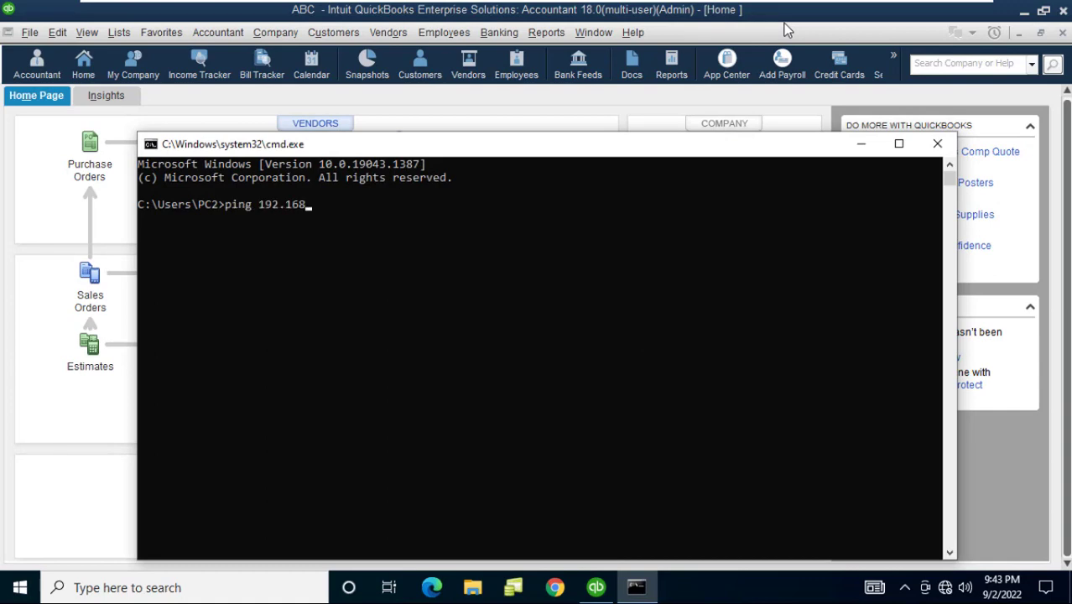
{"action": "type", "text": ".1.3"}
{"action": "key", "text": "Return"}
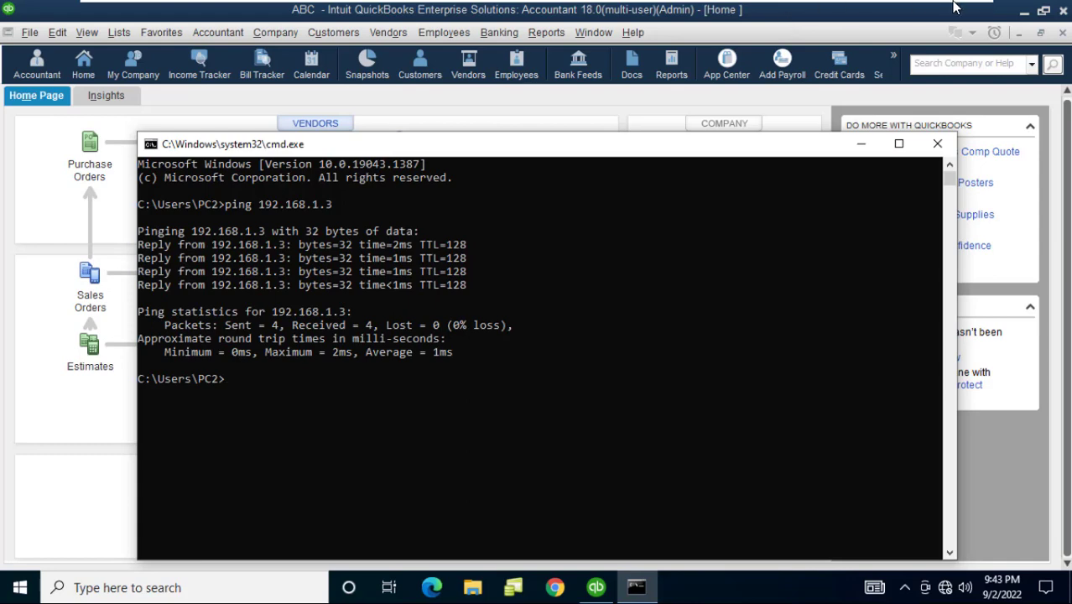
{"action": "left_click", "coordinate": [937, 144]}
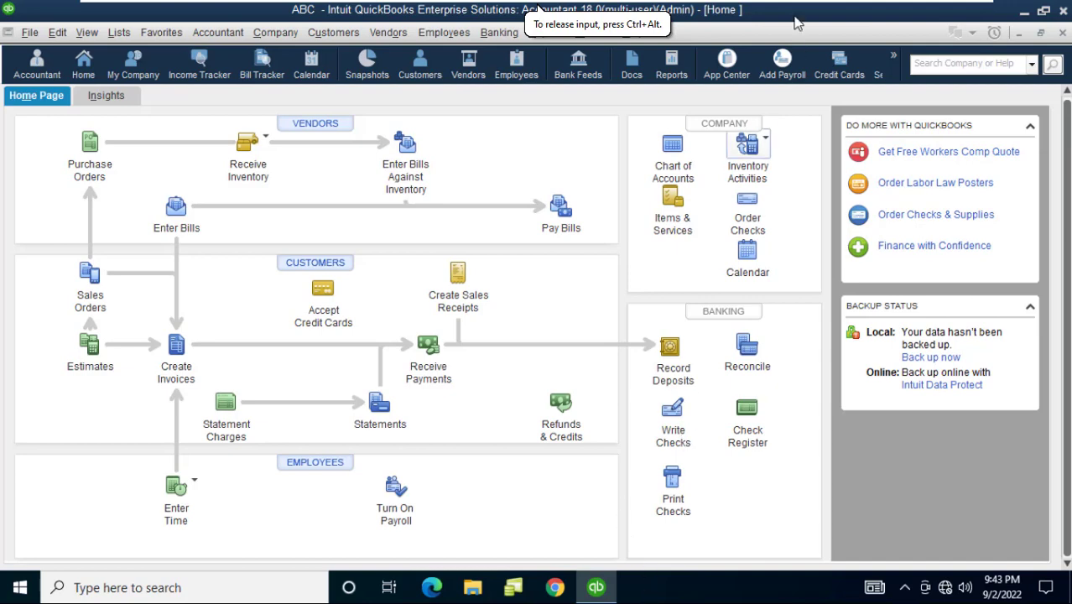
Switch back and forth between the QuickBooks-Server and PC2 tabs, finishing on PC2
{"action": "mouse_move", "coordinate": [793, 11]}
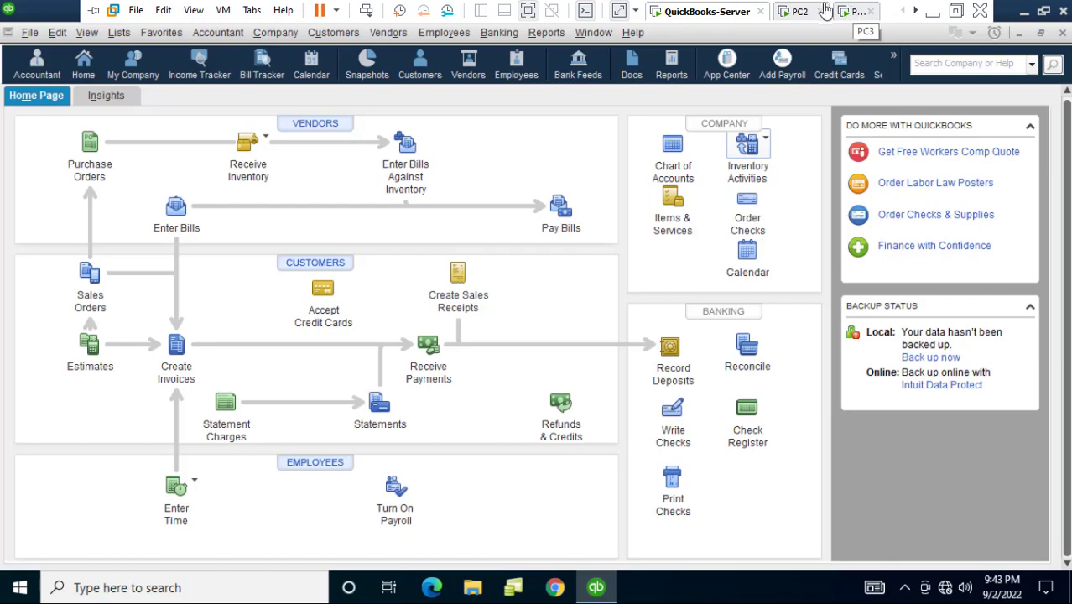
{"action": "left_click", "coordinate": [815, 11]}
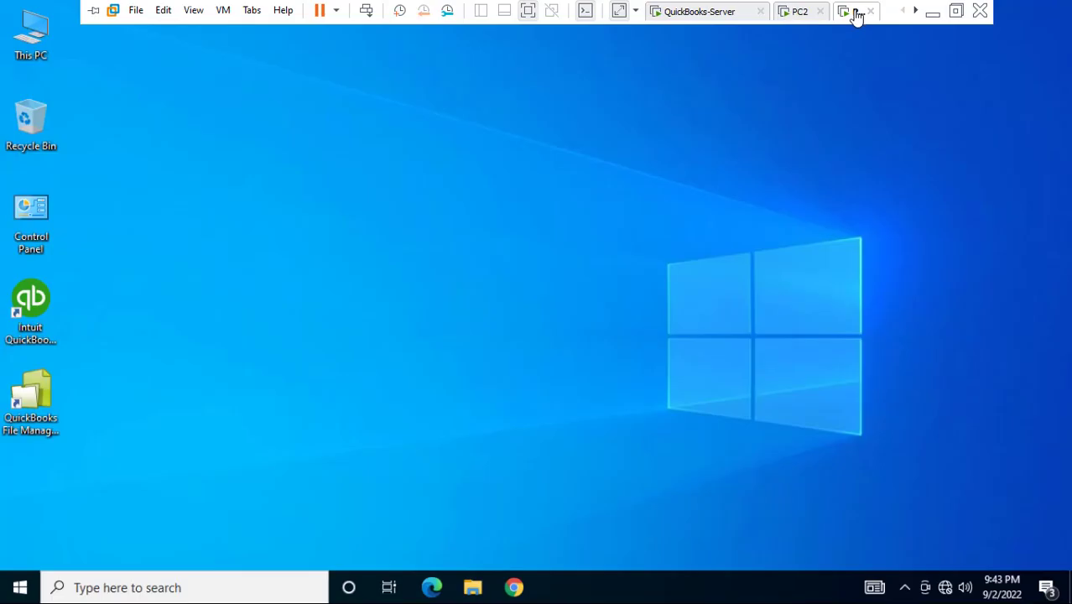
{"action": "left_click", "coordinate": [700, 12]}
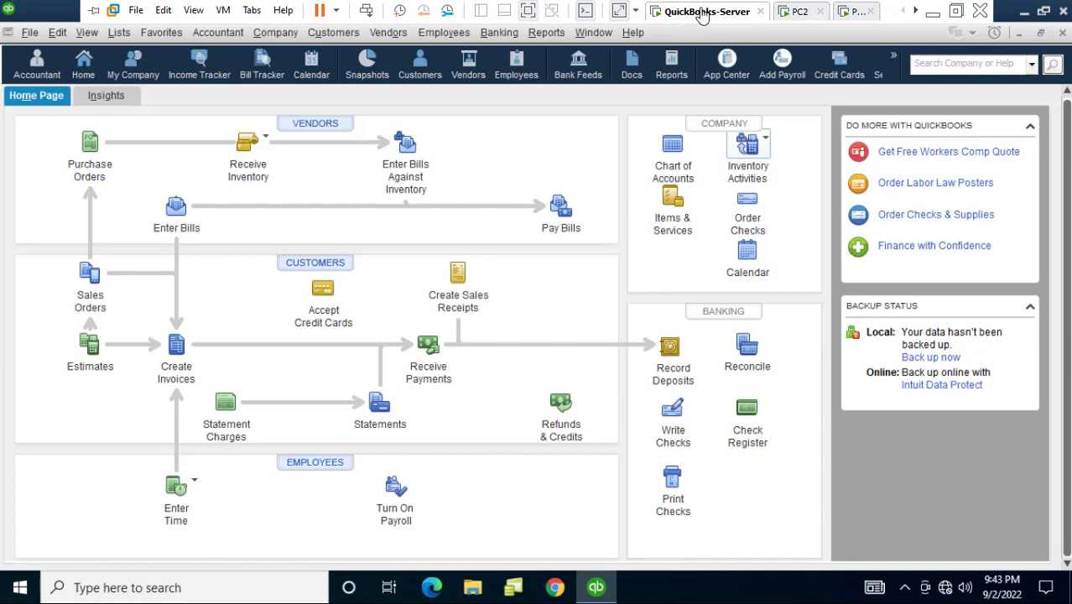
{"action": "left_click", "coordinate": [795, 11]}
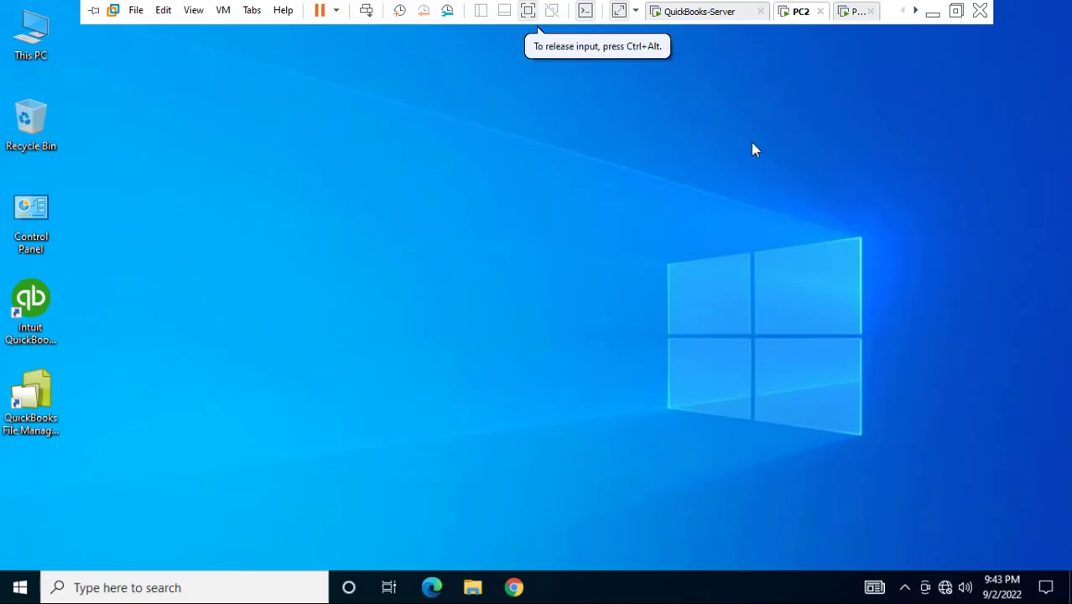
{"action": "left_click", "coordinate": [705, 9]}
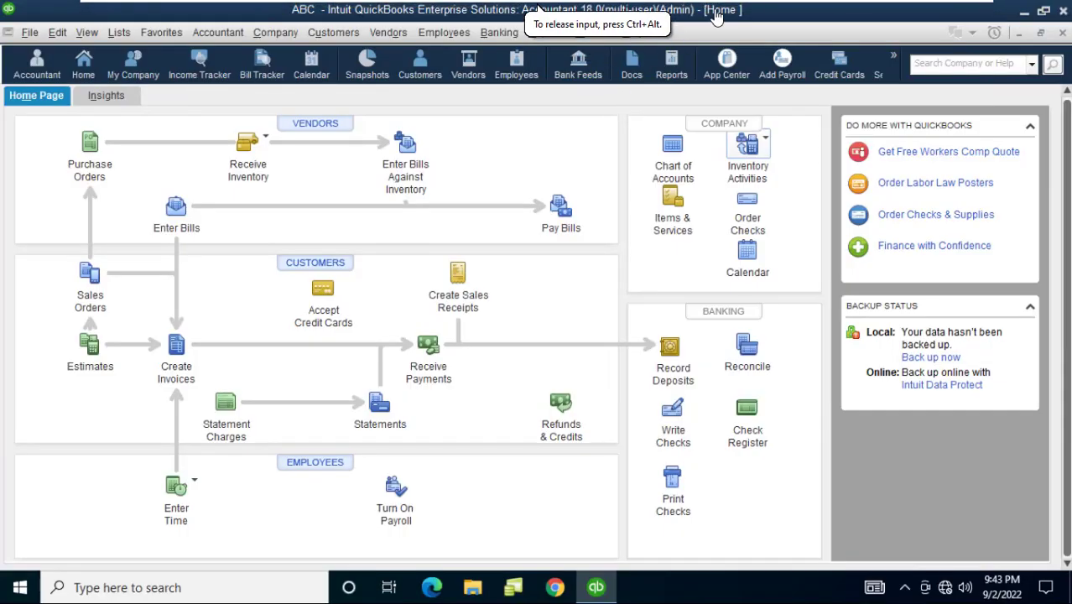
{"action": "mouse_move", "coordinate": [716, 10]}
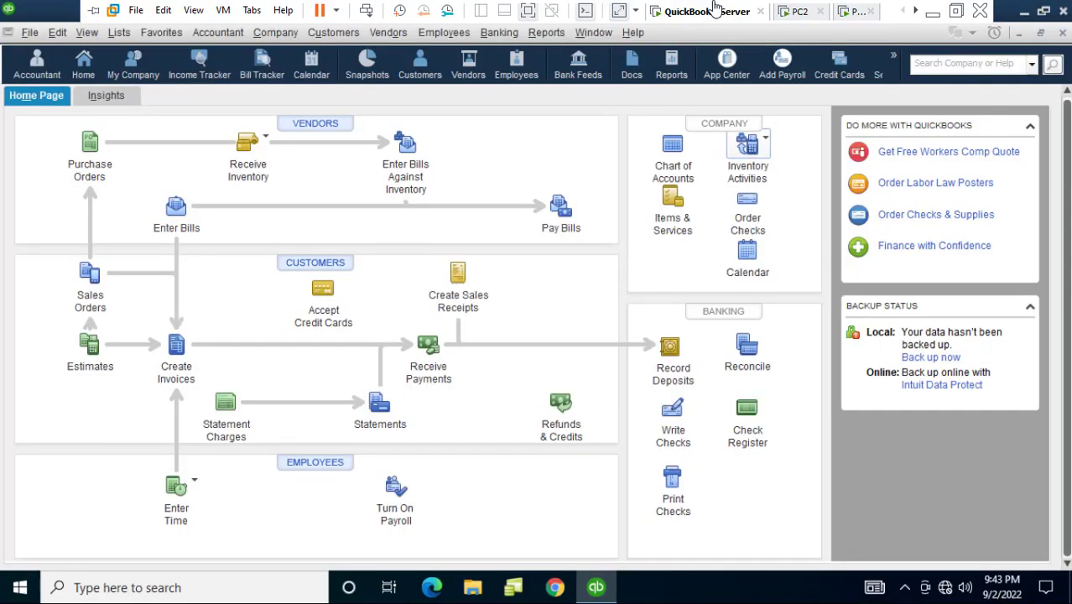
{"action": "left_click", "coordinate": [795, 10]}
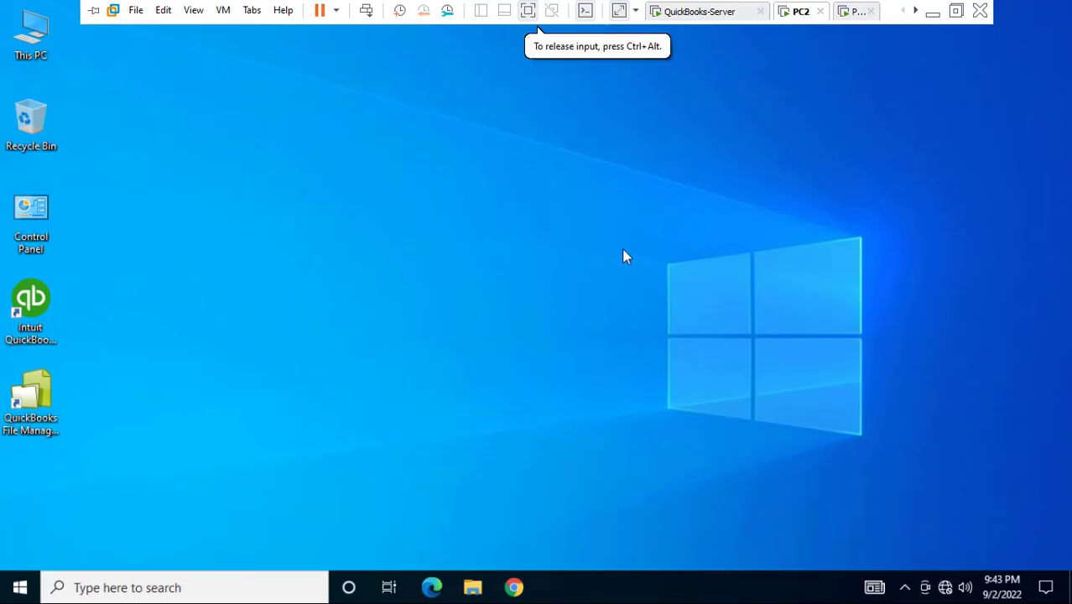
Run \\192.168.1.1 from the Run dialog to browse the server's shared folders
{"action": "key", "text": "super+r"}
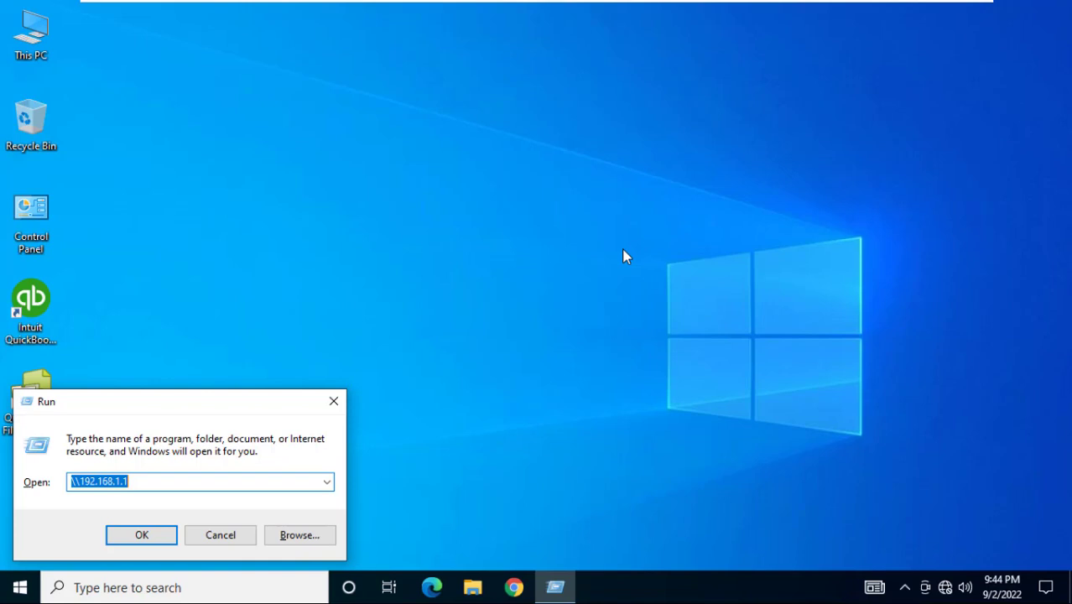
{"action": "type", "text": "\\\\"}
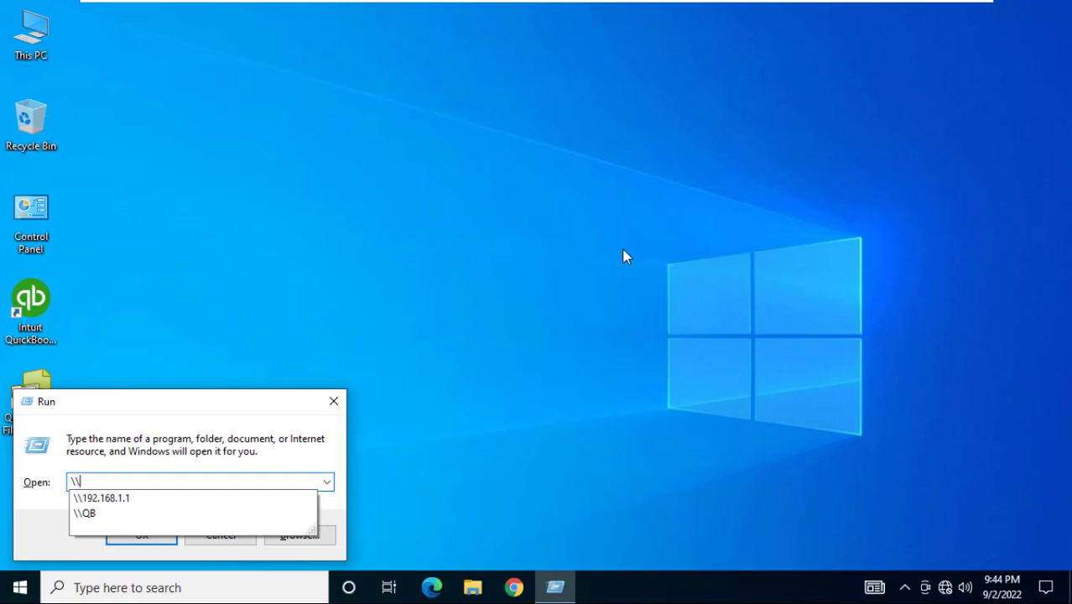
{"action": "key", "text": "BackSpace"}
{"action": "key", "text": "BackSpace"}
{"action": "type", "text": "//"}
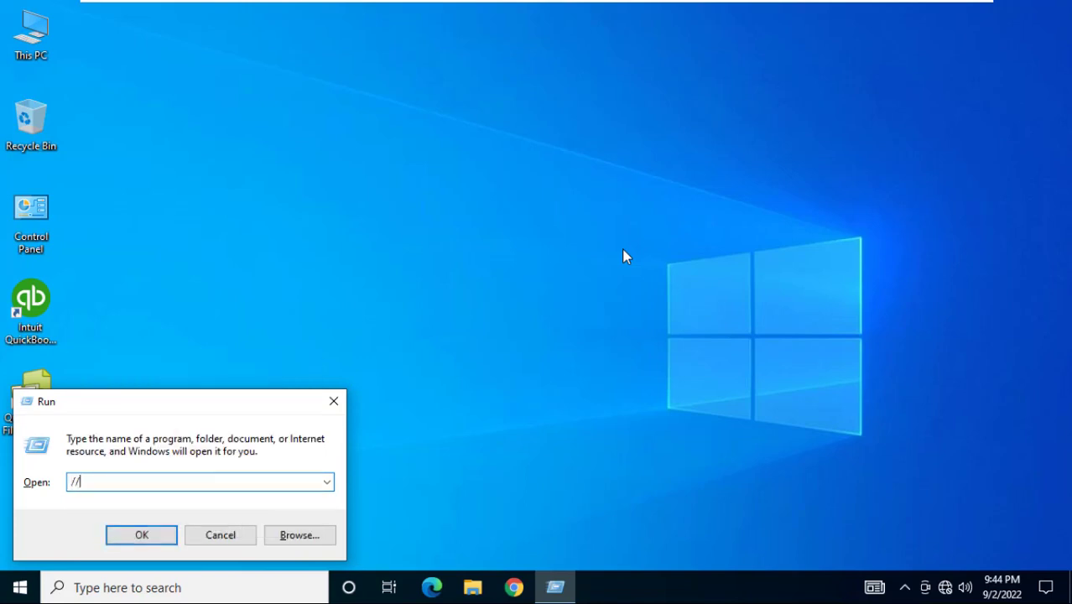
{"action": "key", "text": "BackSpace"}
{"action": "key", "text": "BackSpace"}
{"action": "type", "text": "\\\\"}
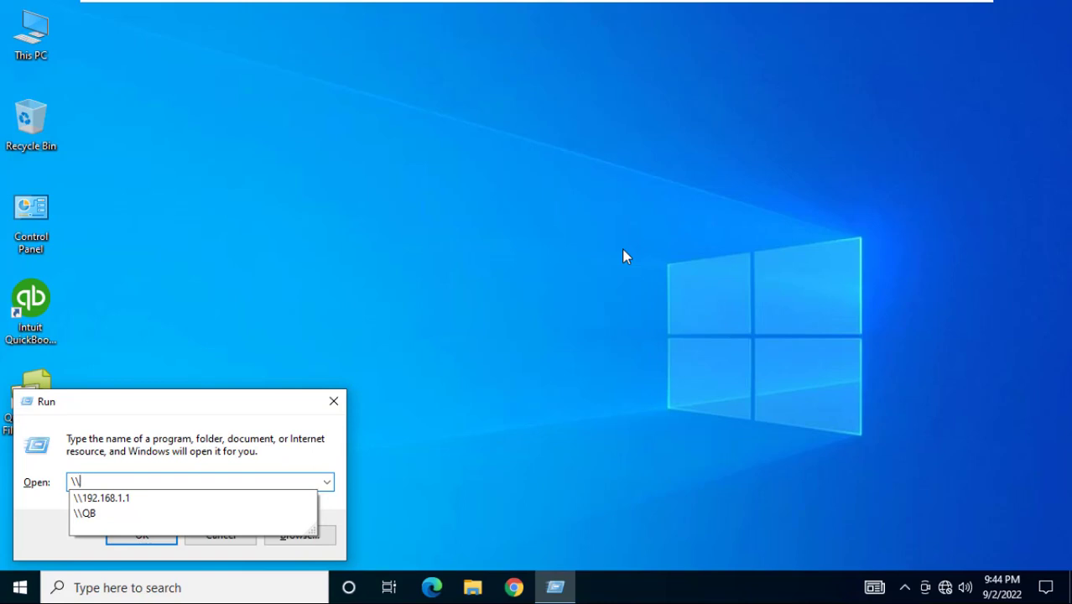
{"action": "type", "text": "192."}
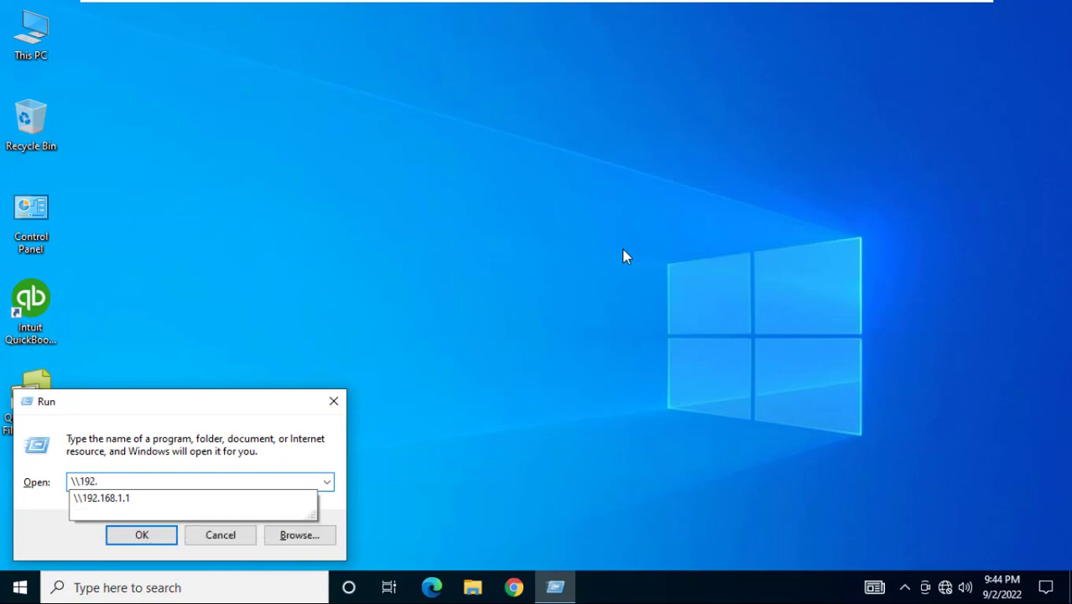
{"action": "type", "text": "168.1.1"}
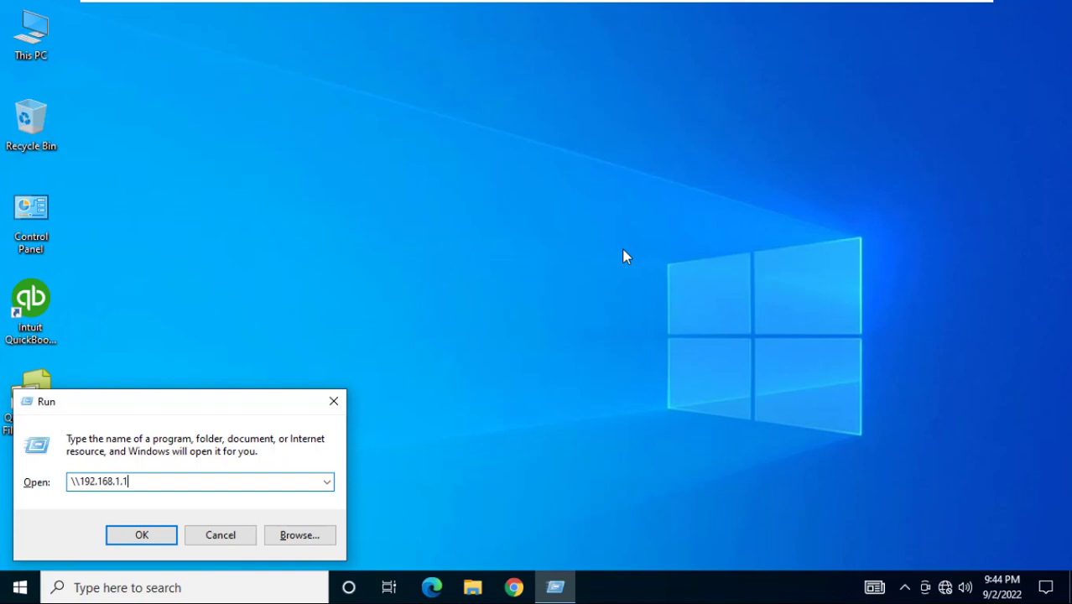
{"action": "key", "text": "Return"}
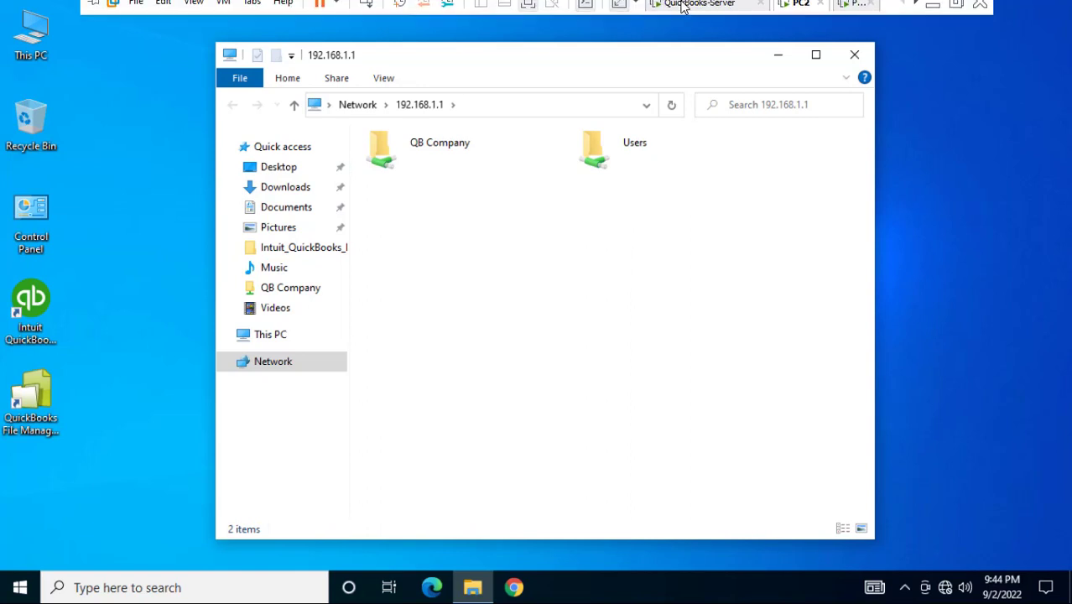
Minimize QuickBooks on the QuickBooks-Server virtual machine
{"action": "left_click", "coordinate": [685, 11]}
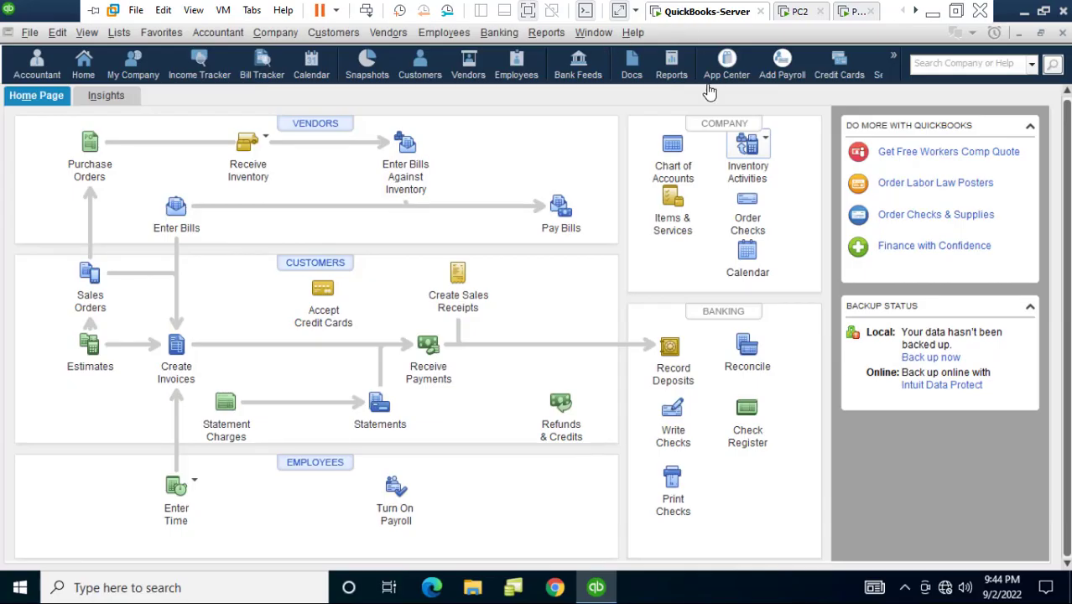
{"action": "left_click", "coordinate": [800, 11]}
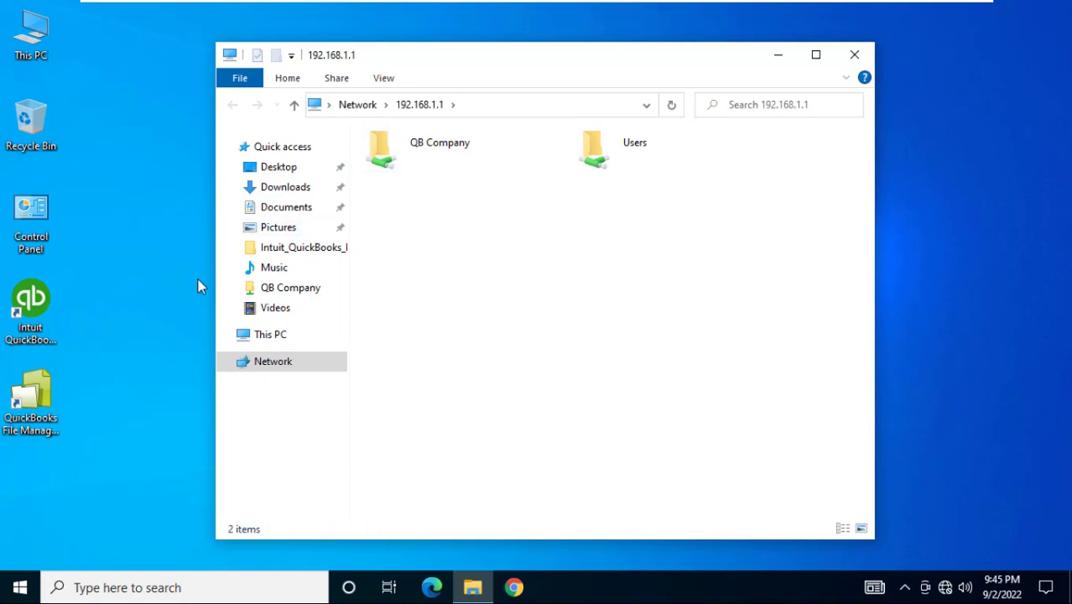
{"action": "left_click", "coordinate": [688, 11]}
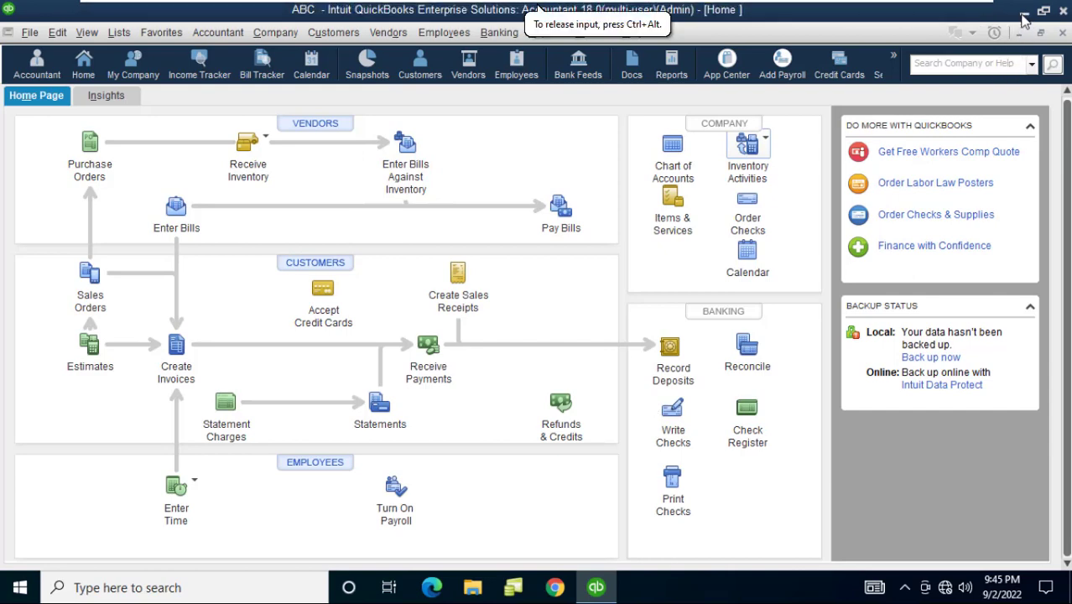
{"action": "left_click", "coordinate": [1024, 14]}
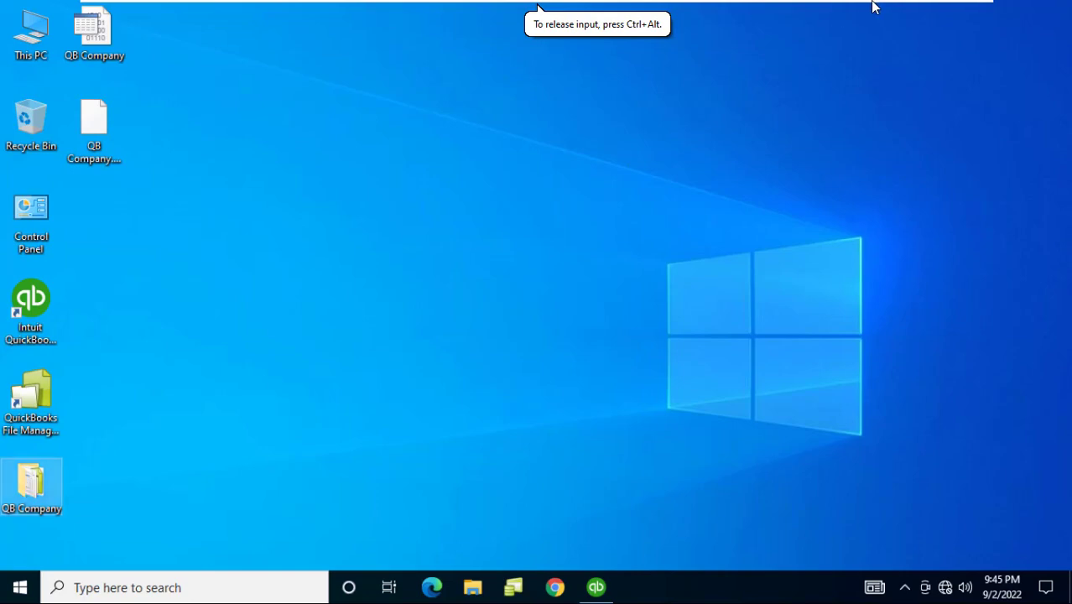
On PC2, open the ABC company file from the server's shared QB Company folder
{"action": "left_click", "coordinate": [798, 9]}
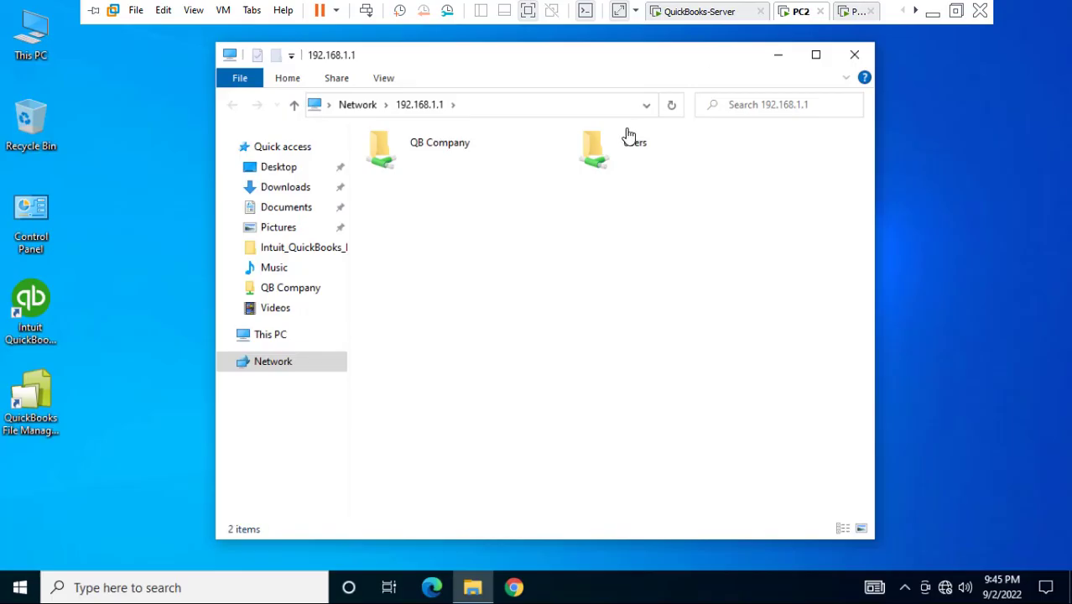
{"action": "double_click", "coordinate": [445, 162]}
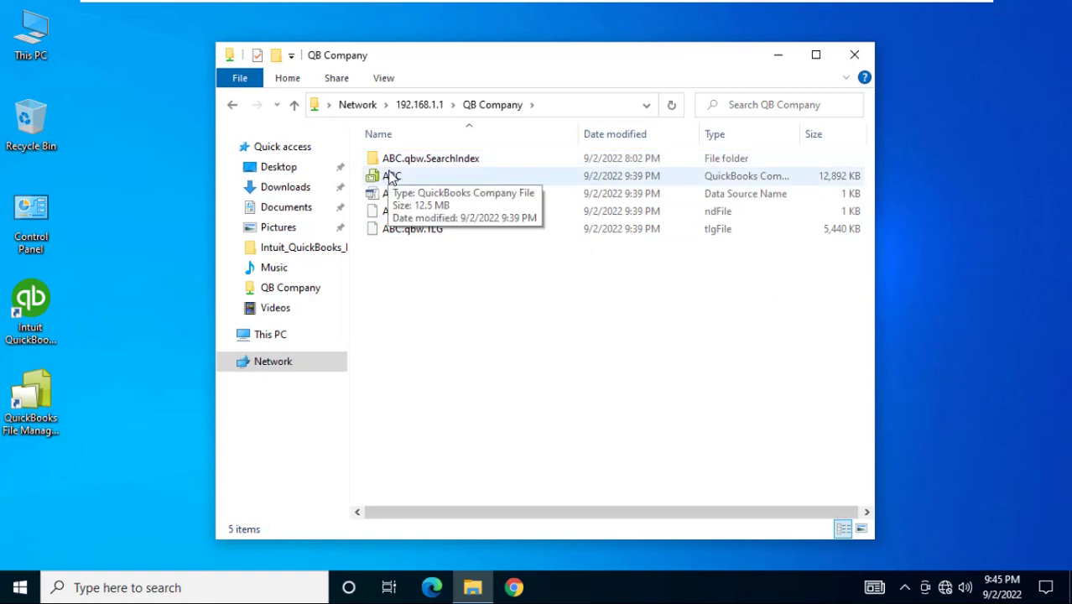
{"action": "double_click", "coordinate": [391, 177]}
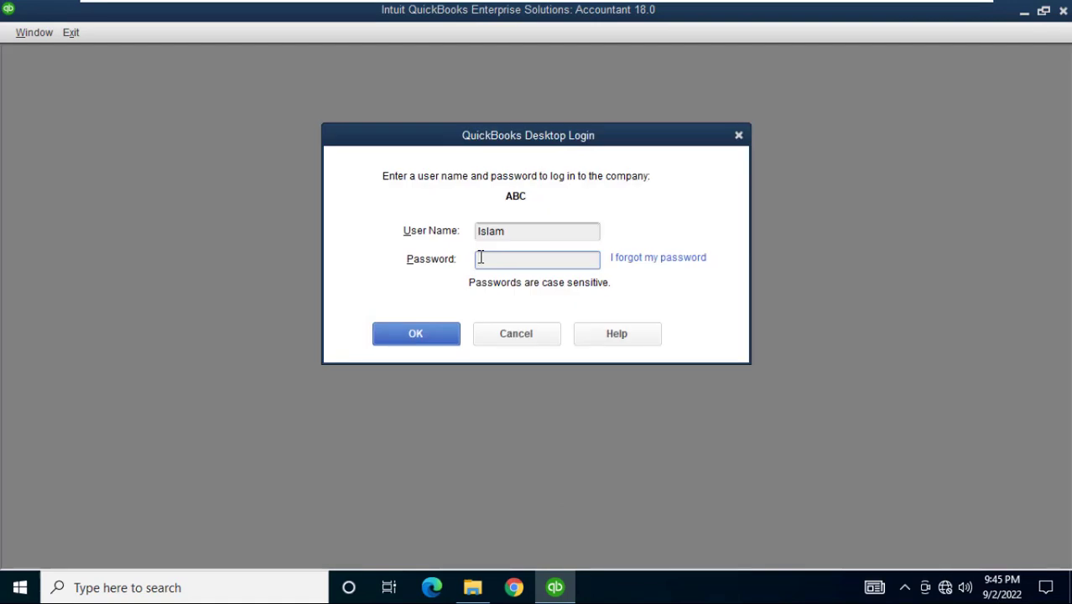
{"action": "left_click", "coordinate": [510, 232]}
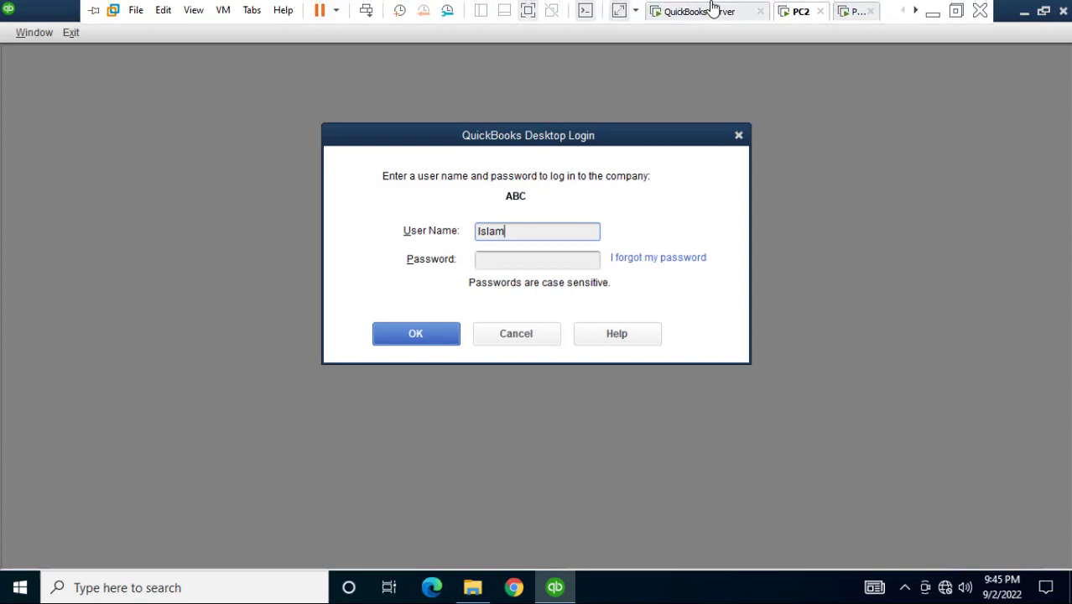
{"action": "left_click", "coordinate": [701, 11]}
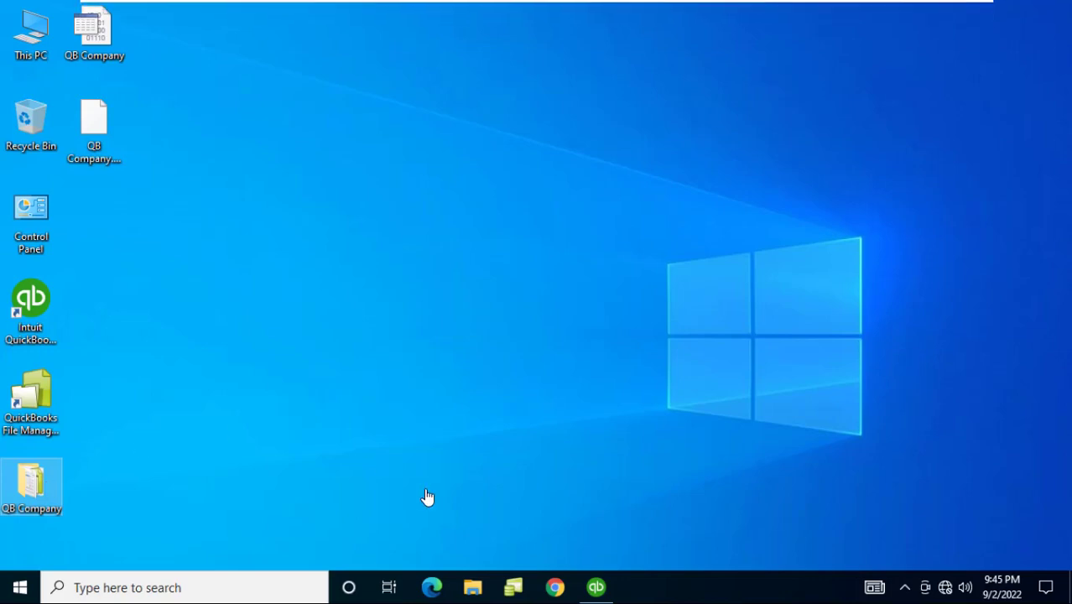
{"action": "left_click", "coordinate": [596, 587]}
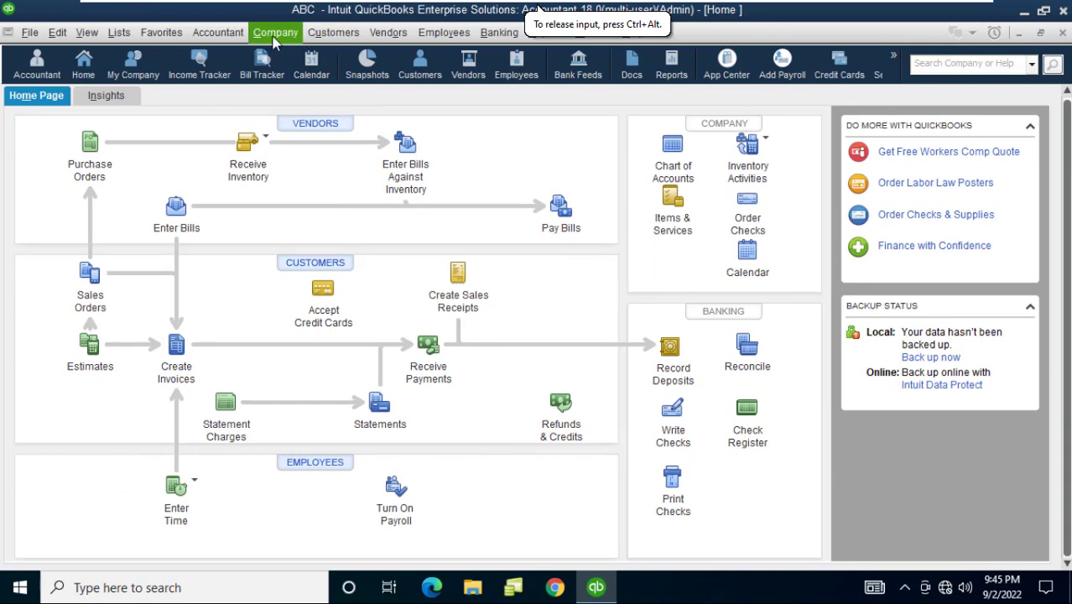
{"action": "left_click", "coordinate": [275, 33]}
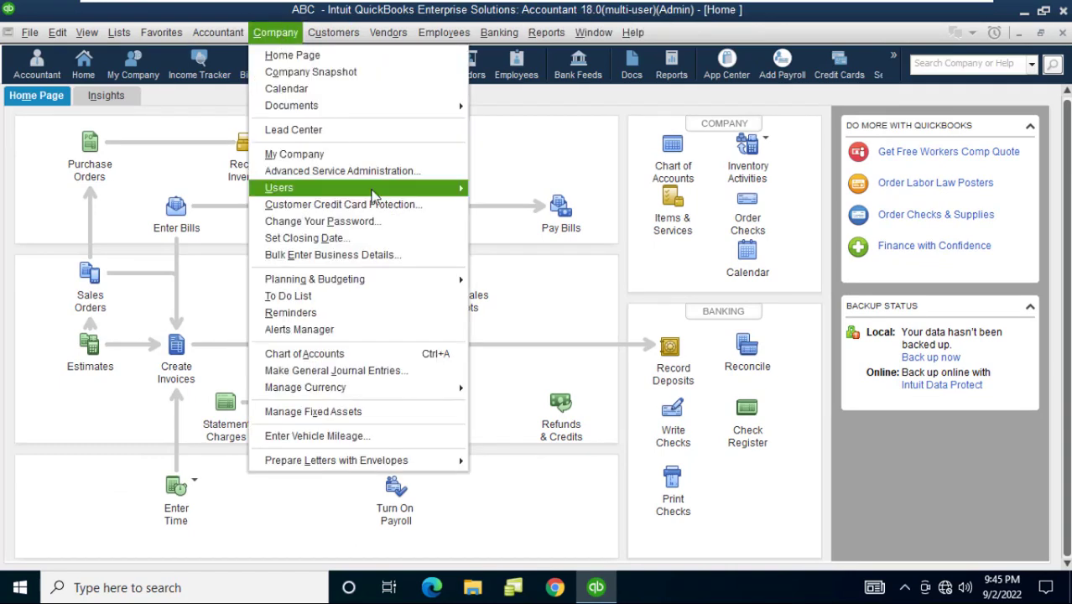
{"action": "mouse_move", "coordinate": [409, 191]}
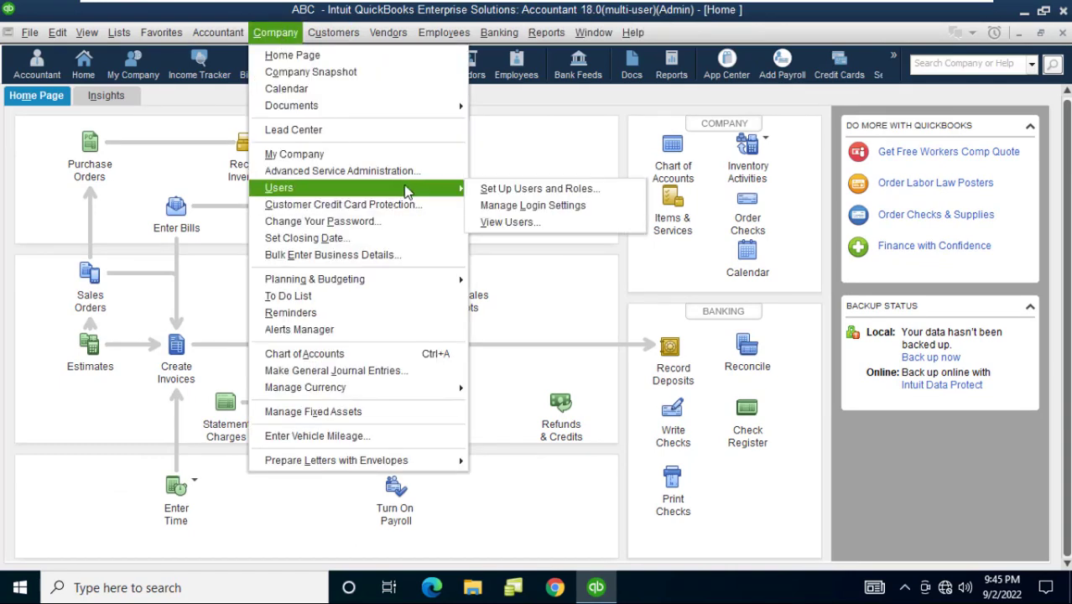
{"action": "left_click", "coordinate": [537, 221]}
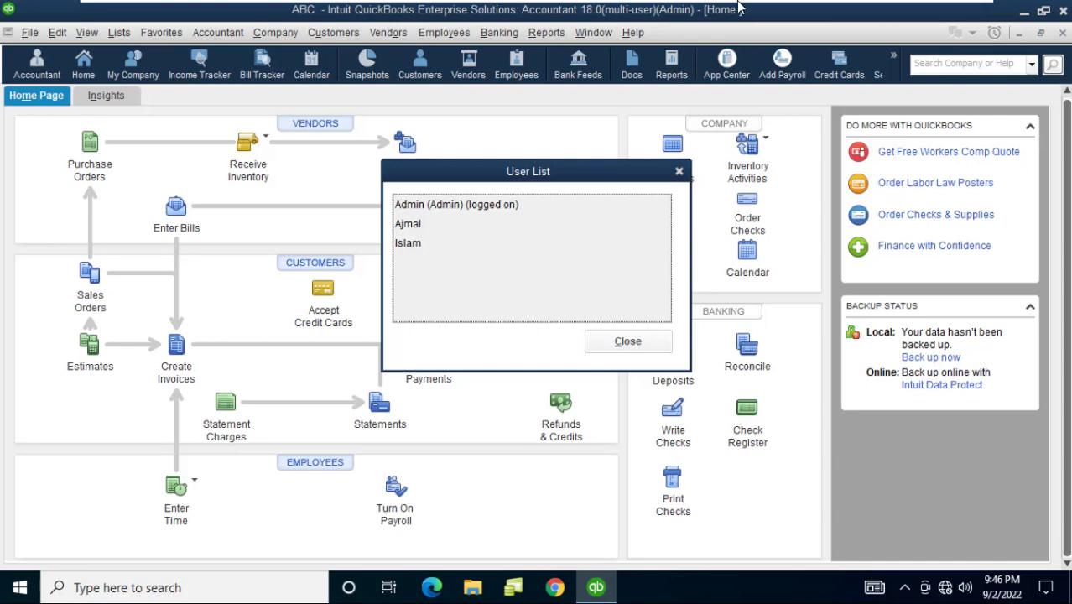
{"action": "mouse_move", "coordinate": [738, 4]}
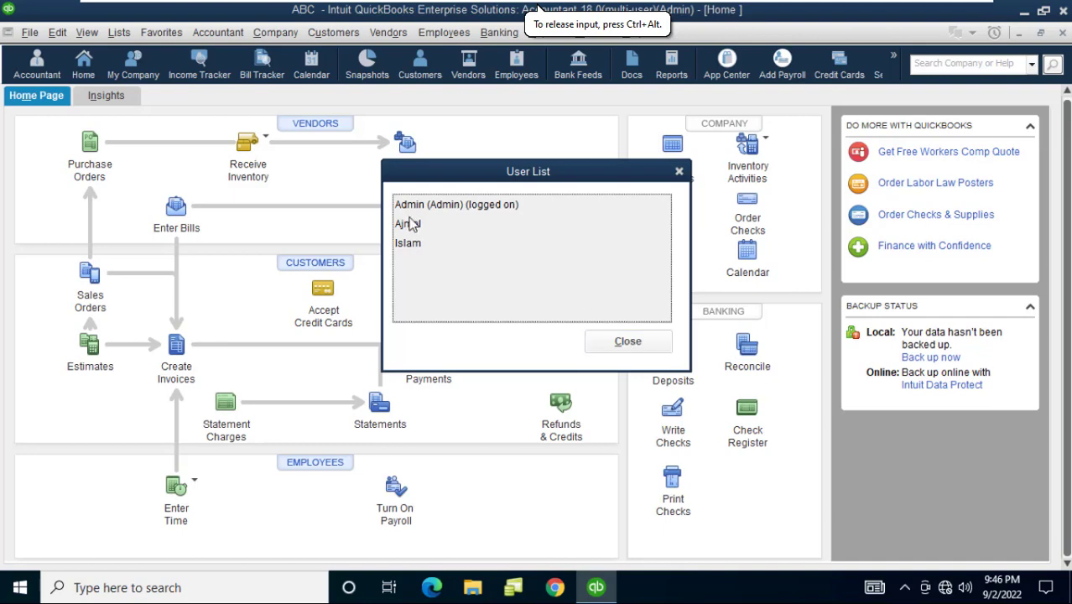
{"action": "left_click", "coordinate": [634, 344]}
On PC2, enter the user's password and log in to company ABC
{"action": "left_click", "coordinate": [805, 9]}
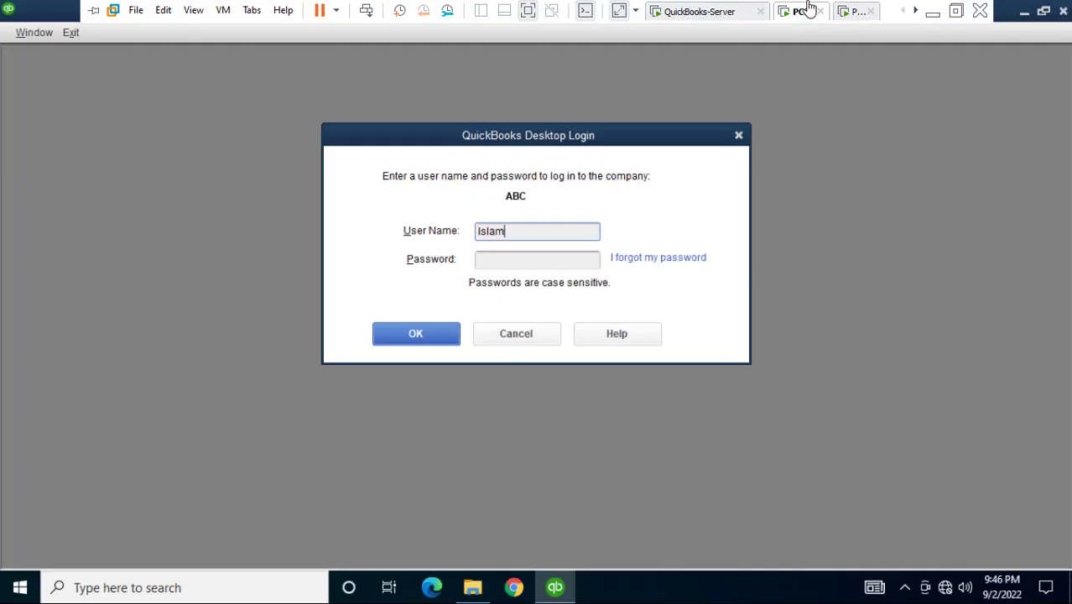
{"action": "left_click", "coordinate": [507, 259]}
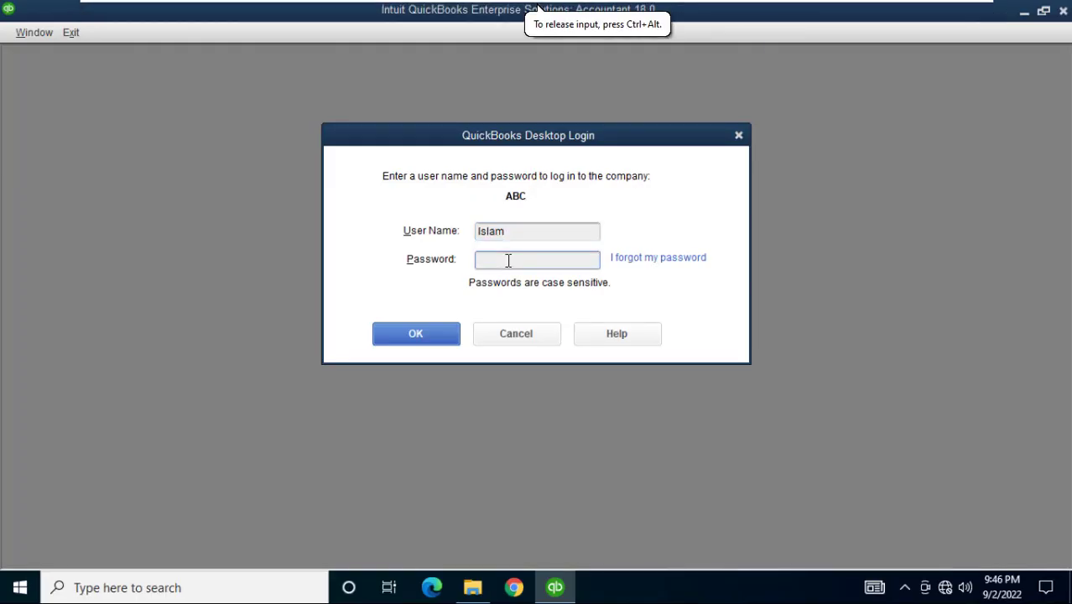
{"action": "type", "text": "12345"}
{"action": "left_click", "coordinate": [431, 333]}
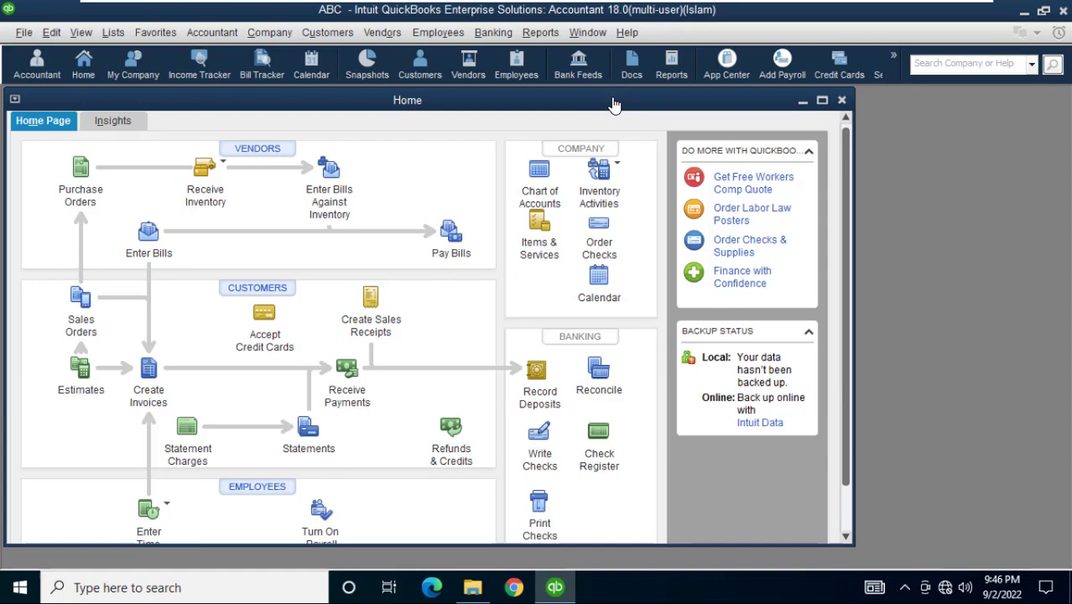
Maximize the ABC Home page, view the File menu, then switch to the third client PC
{"action": "double_click", "coordinate": [613, 101]}
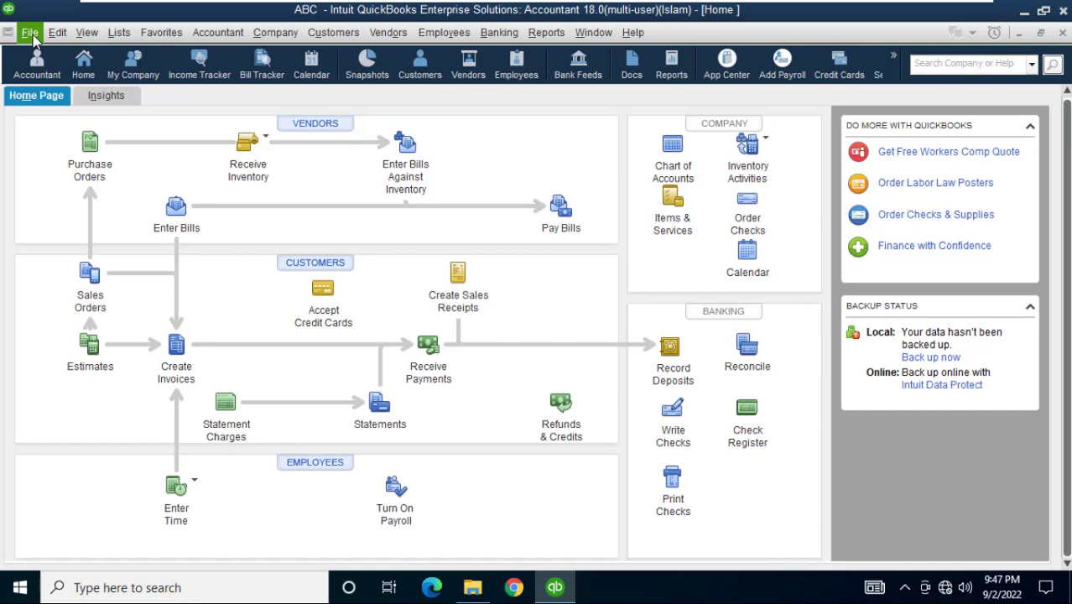
{"action": "left_click", "coordinate": [32, 36]}
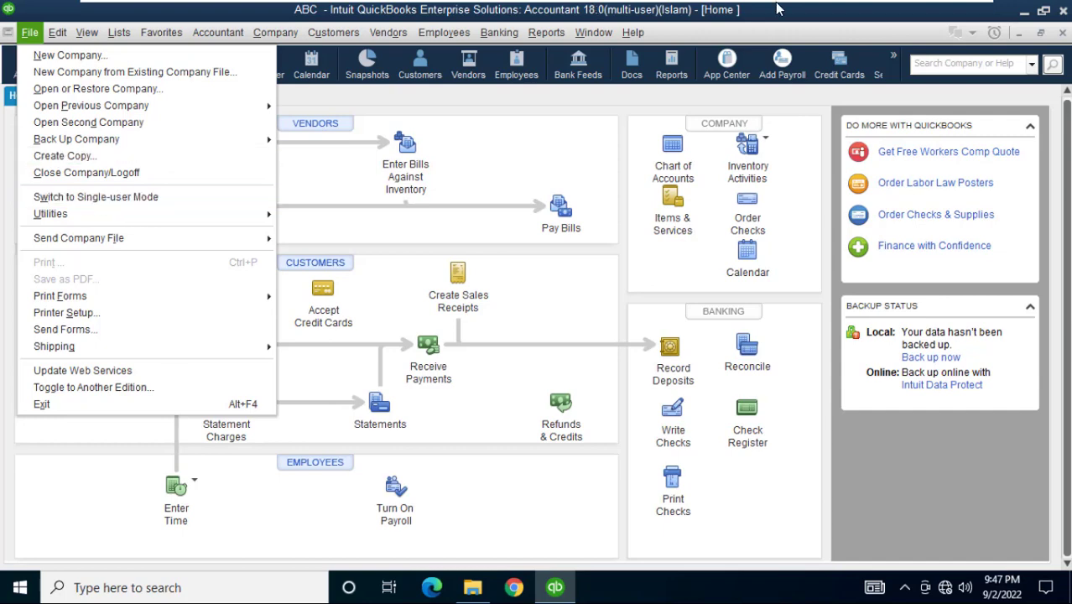
{"action": "mouse_move", "coordinate": [537, 9]}
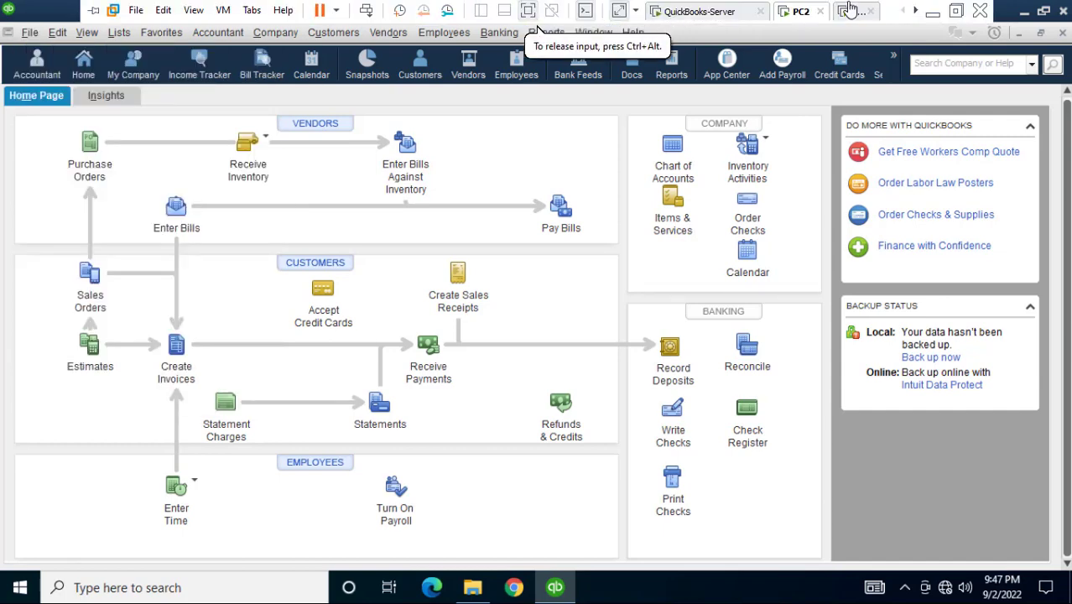
{"action": "left_click", "coordinate": [852, 11]}
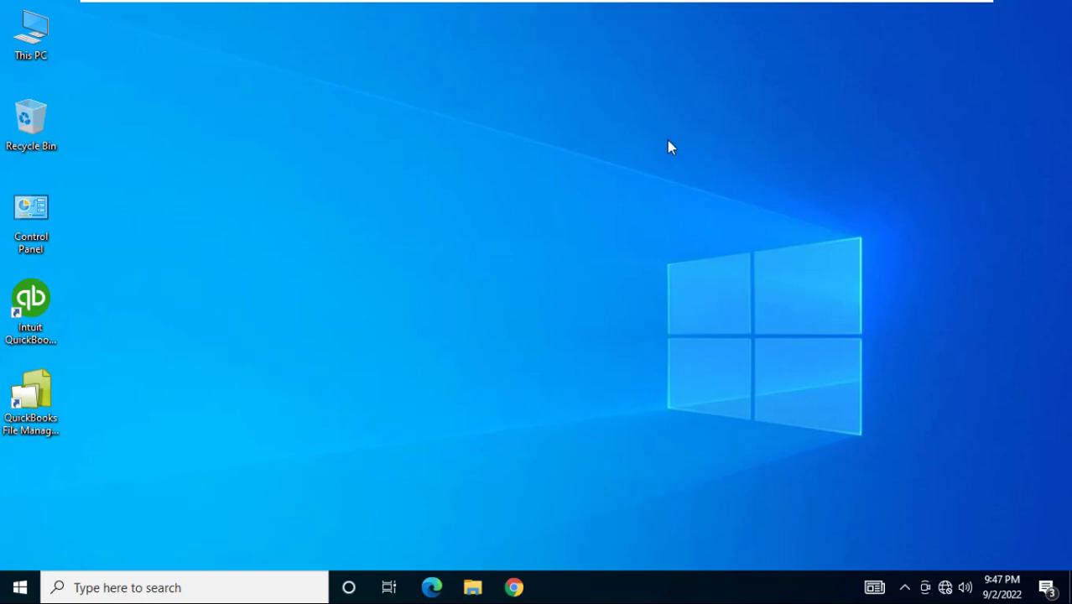
Open the server's network shares at \\192.168.1.1 from the Run prompt on the third PC
{"action": "key", "text": "super+r"}
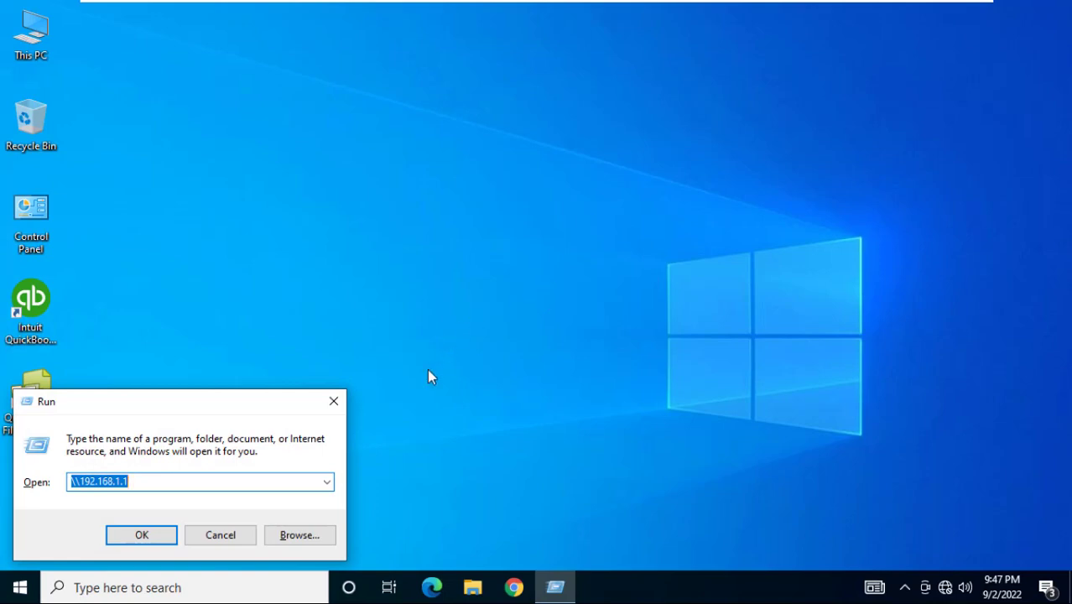
{"action": "left_click", "coordinate": [333, 403]}
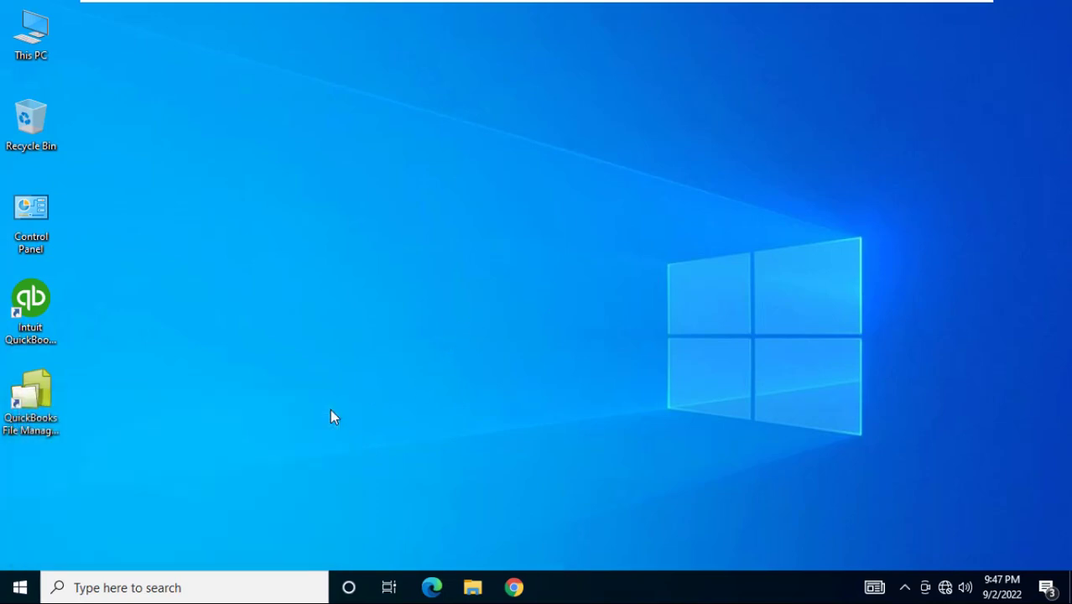
{"action": "key", "text": "super+r"}
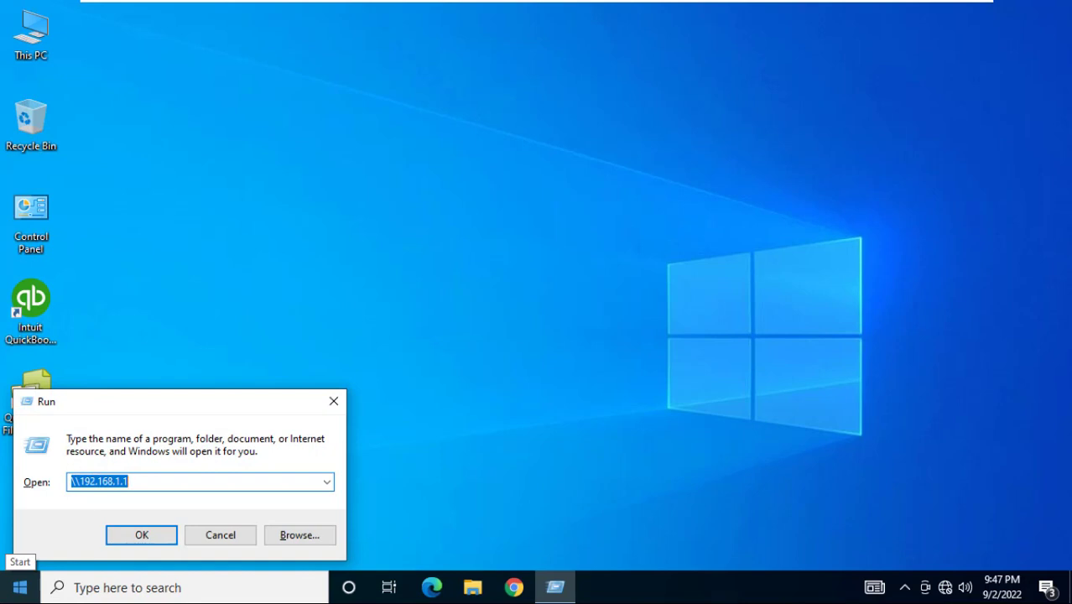
{"action": "key", "text": "Return"}
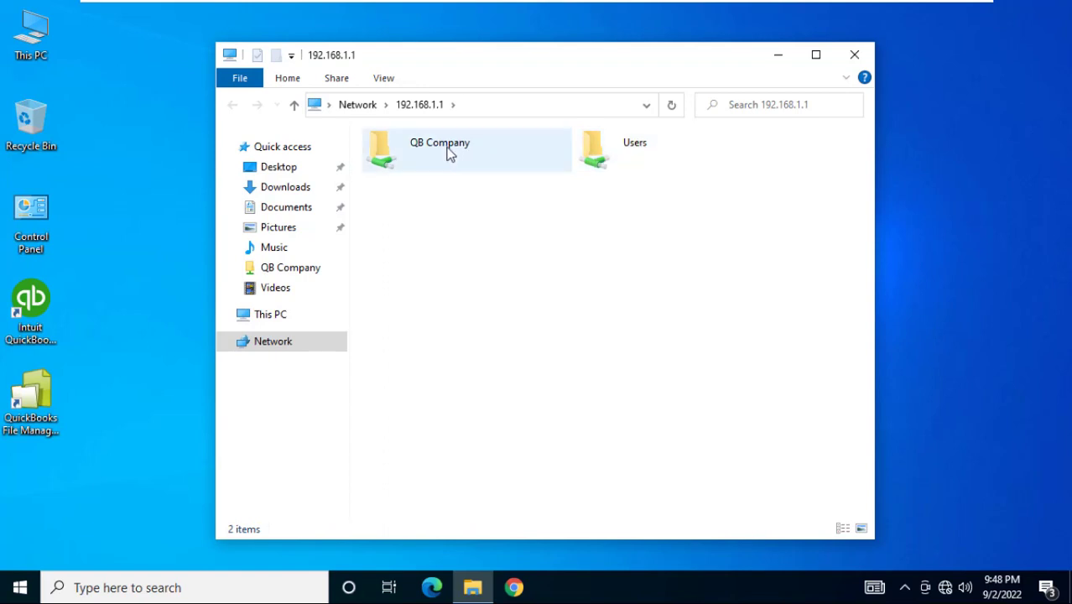
On the third PC, open the ABC company file from the shared QB Company folder
{"action": "mouse_move", "coordinate": [449, 153]}
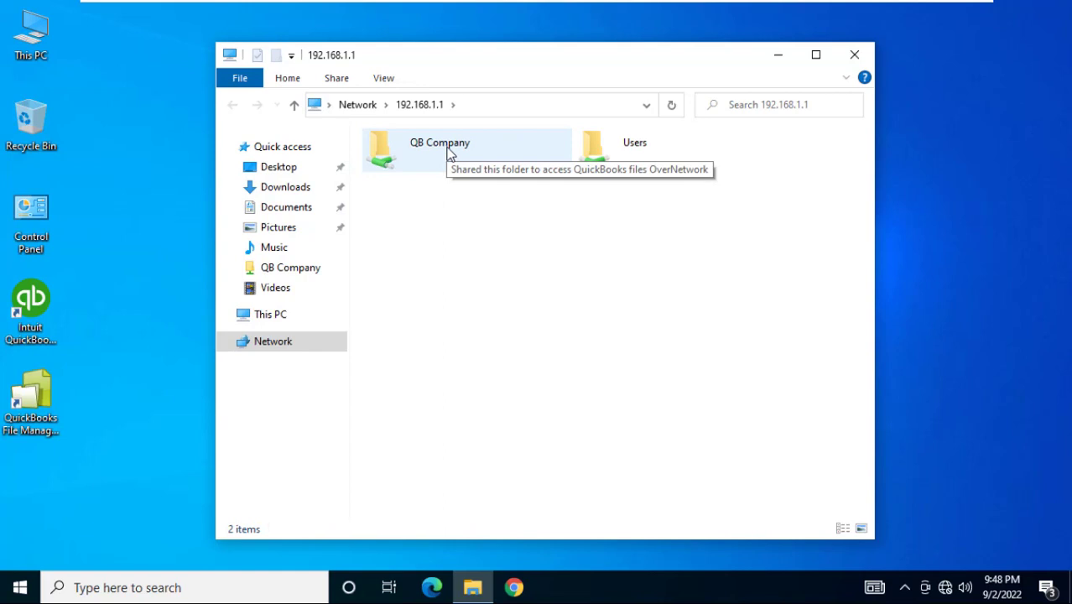
{"action": "double_click", "coordinate": [449, 153]}
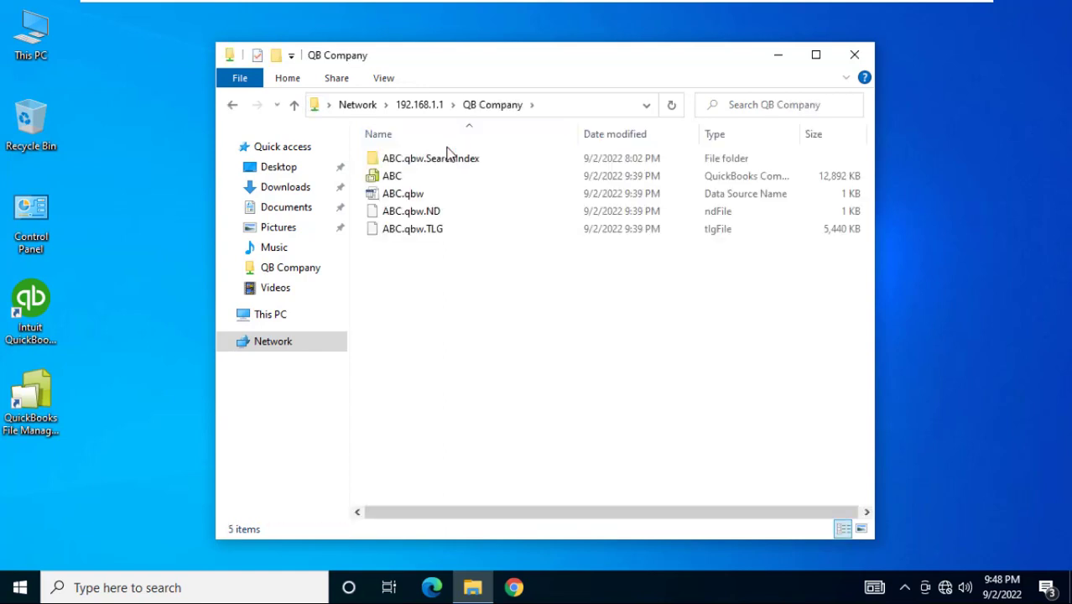
{"action": "double_click", "coordinate": [391, 178]}
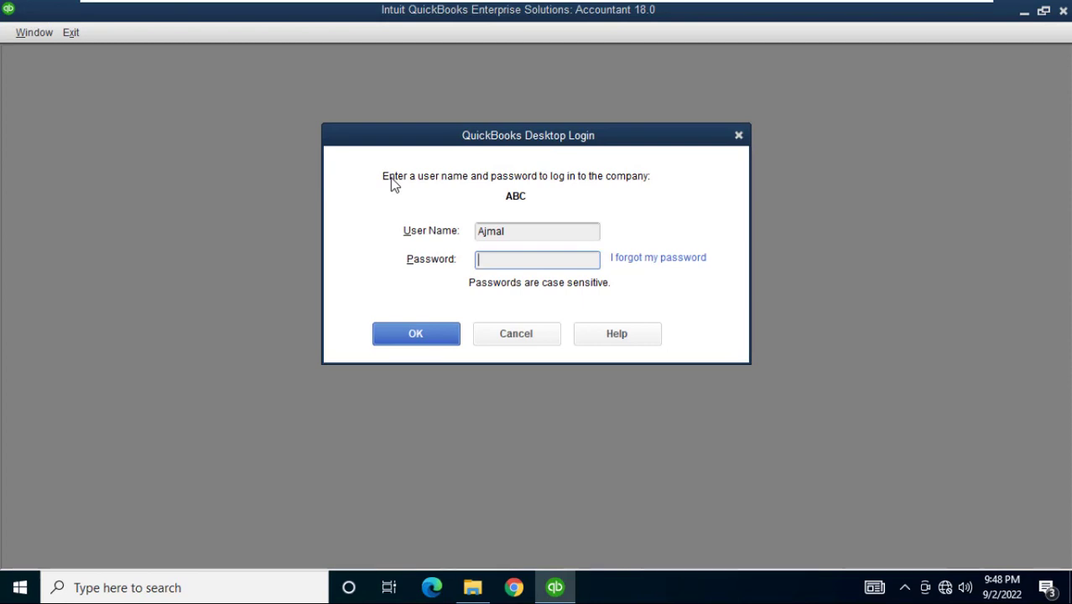
Select the existing user name, enter its password, and log in to ABC
{"action": "left_click", "coordinate": [503, 258]}
{"action": "left_click", "coordinate": [509, 234]}
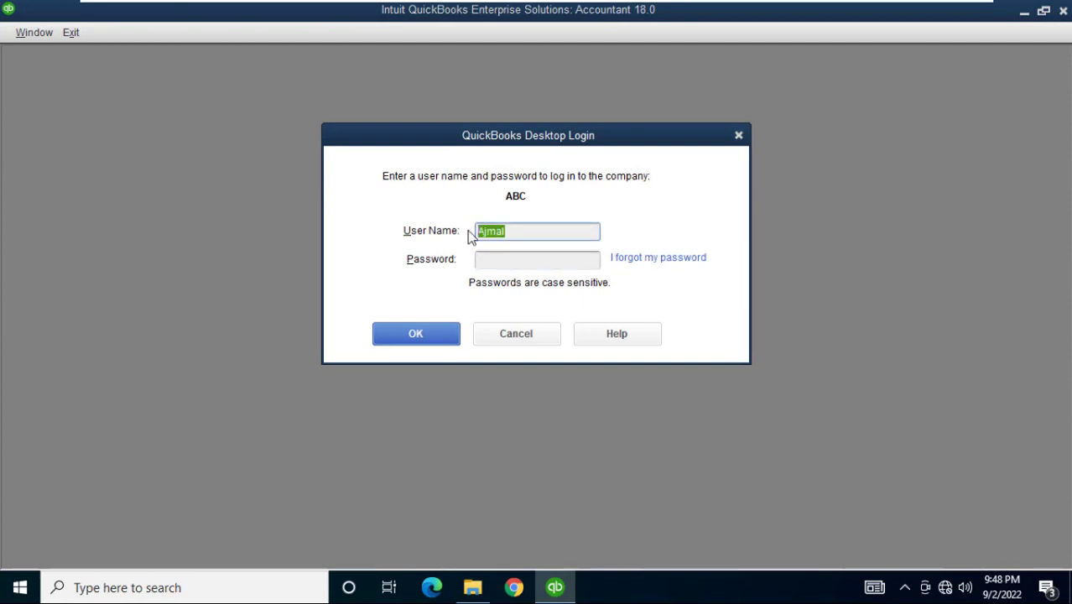
{"action": "left_click", "coordinate": [488, 259]}
{"action": "type", "text": "a1234"}
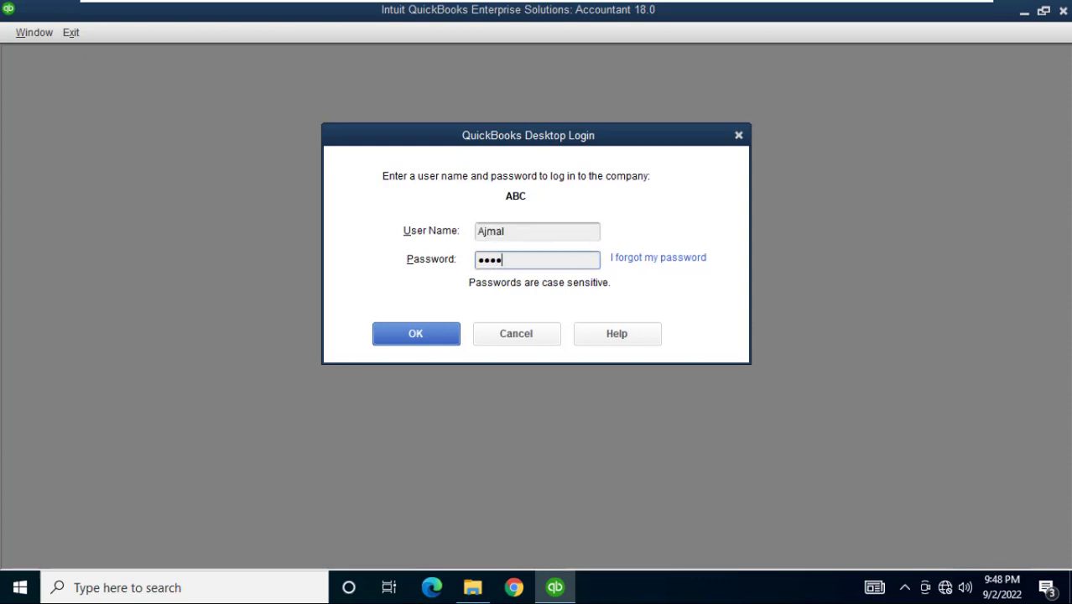
{"action": "left_click", "coordinate": [433, 329]}
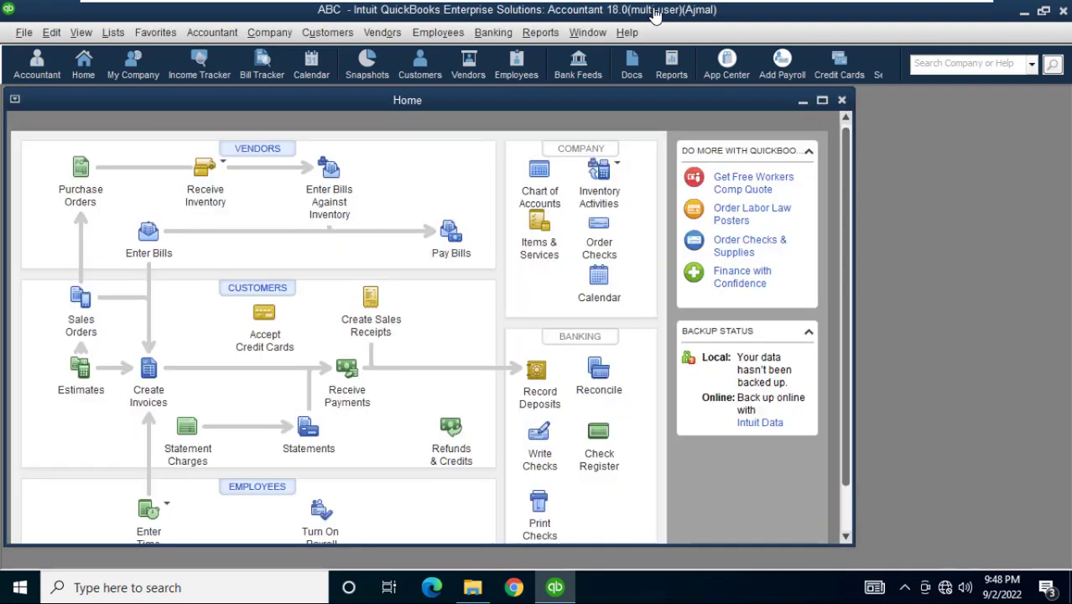
Maximize the ABC Home page on the third PC
{"action": "left_click", "coordinate": [660, 102]}
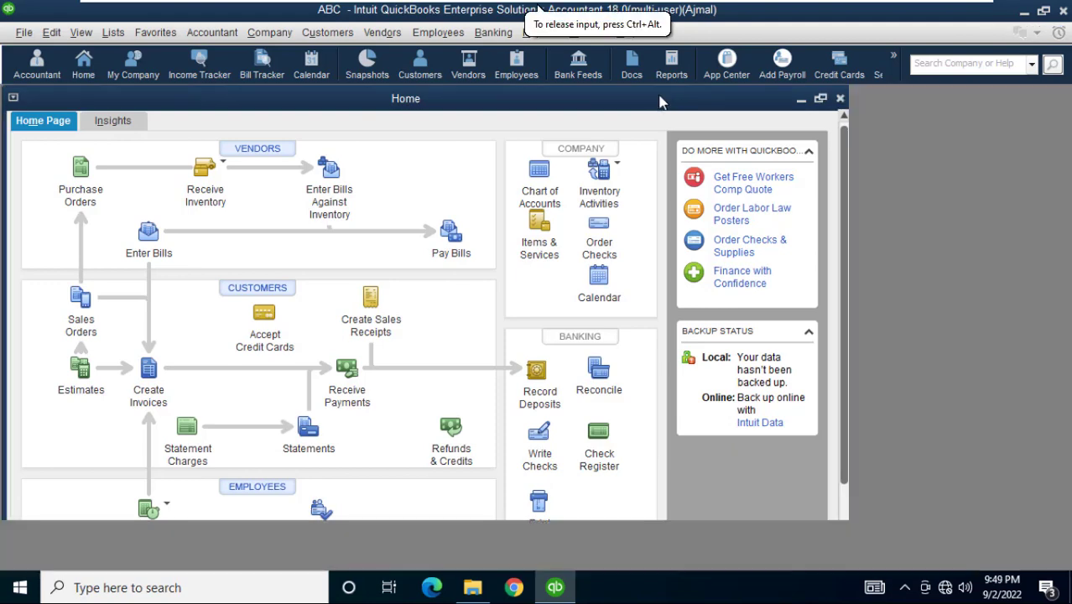
{"action": "double_click", "coordinate": [661, 101]}
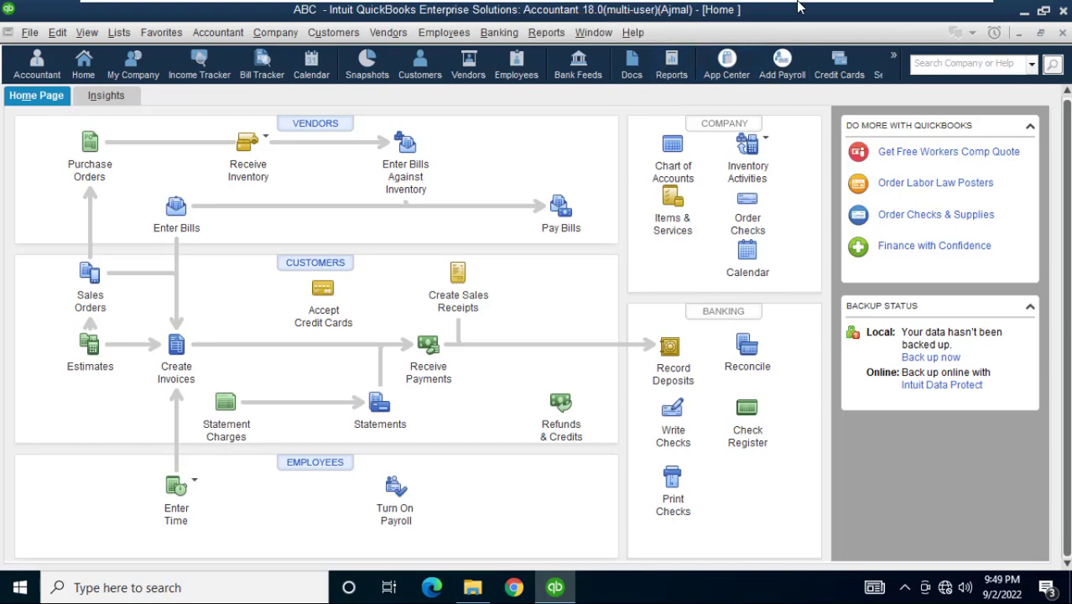
{"action": "mouse_move", "coordinate": [783, 5]}
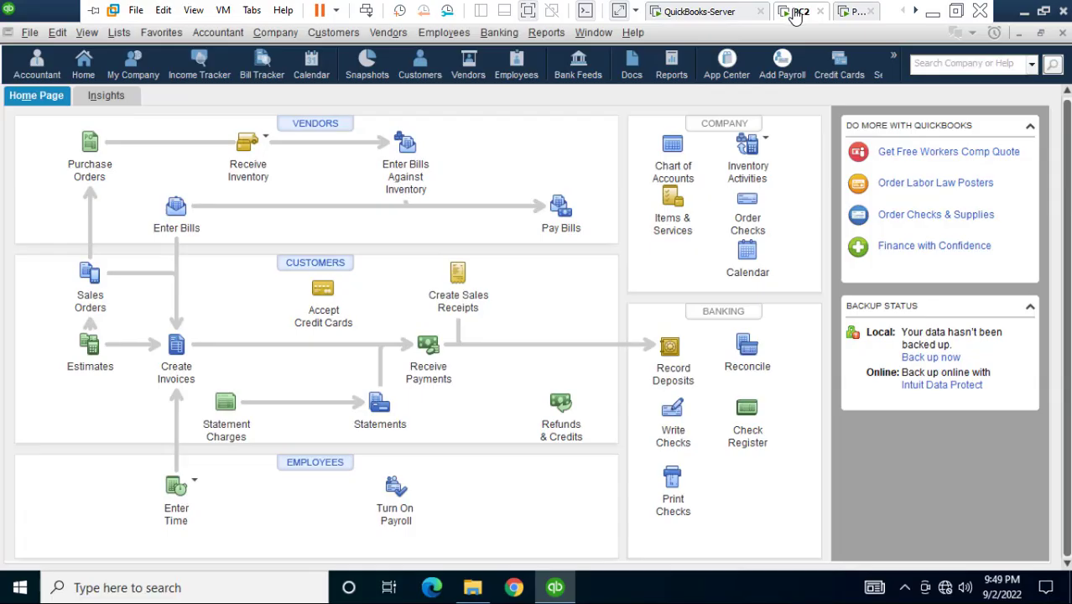
Open the Vendor Center on the server and the third PC, both listing Alikozay Ltd
{"action": "left_click", "coordinate": [719, 13]}
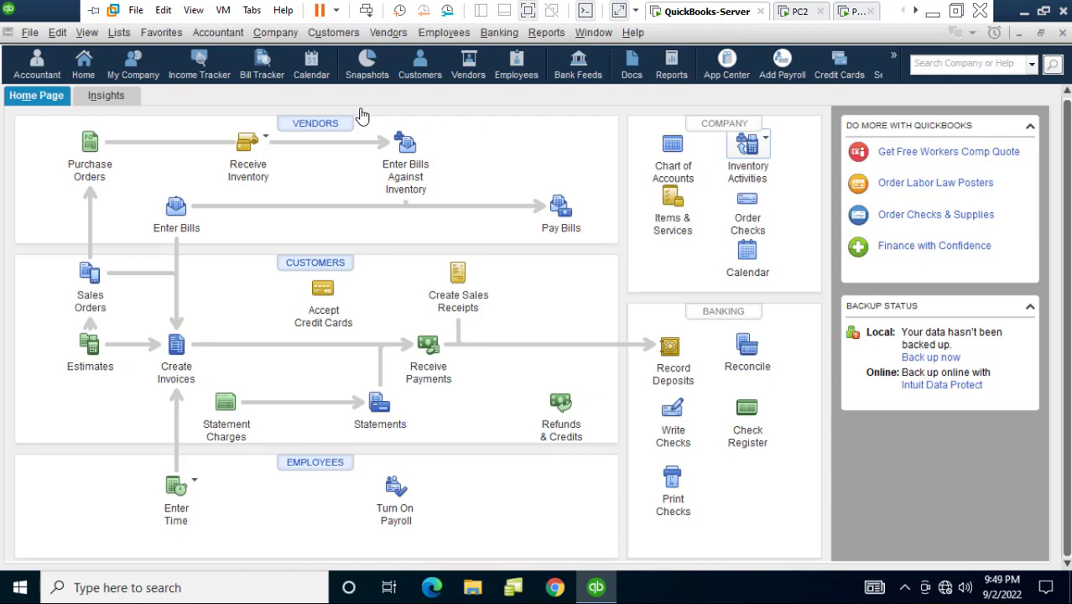
{"action": "left_click", "coordinate": [323, 128]}
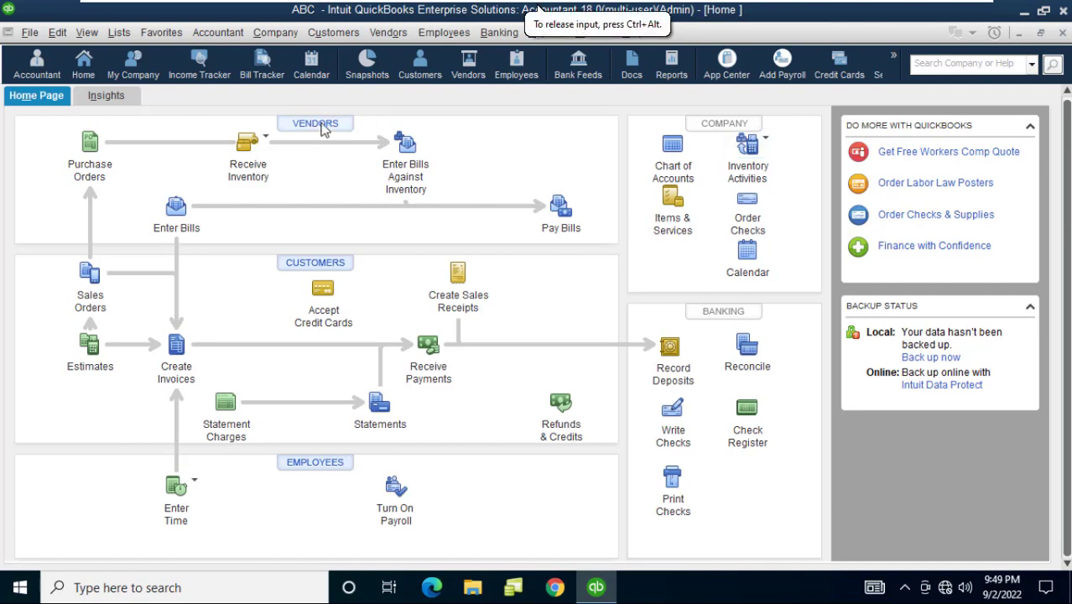
{"action": "left_click", "coordinate": [323, 126]}
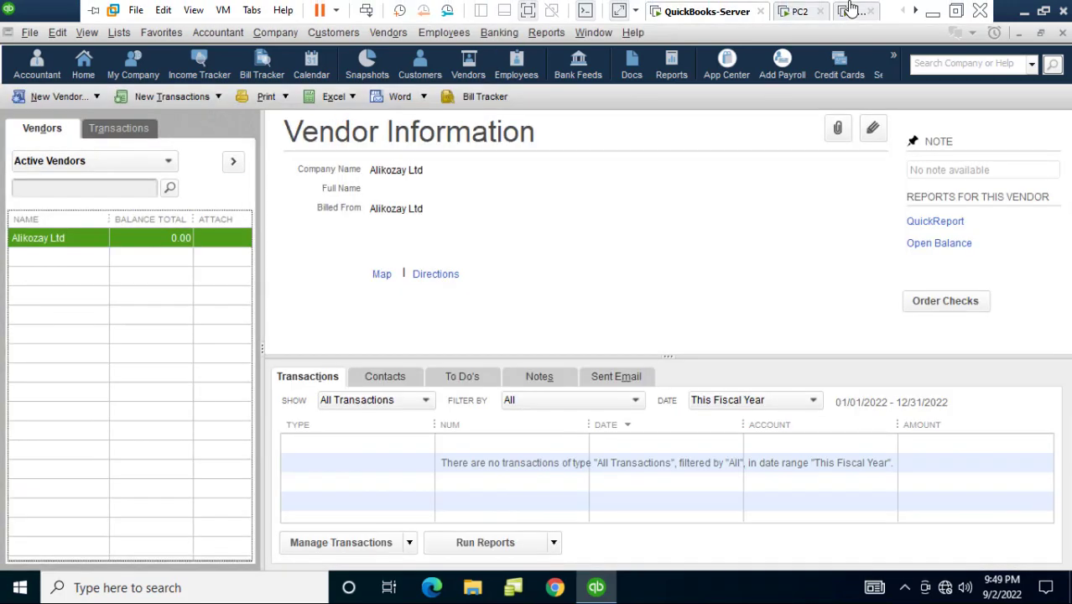
{"action": "left_click", "coordinate": [852, 10]}
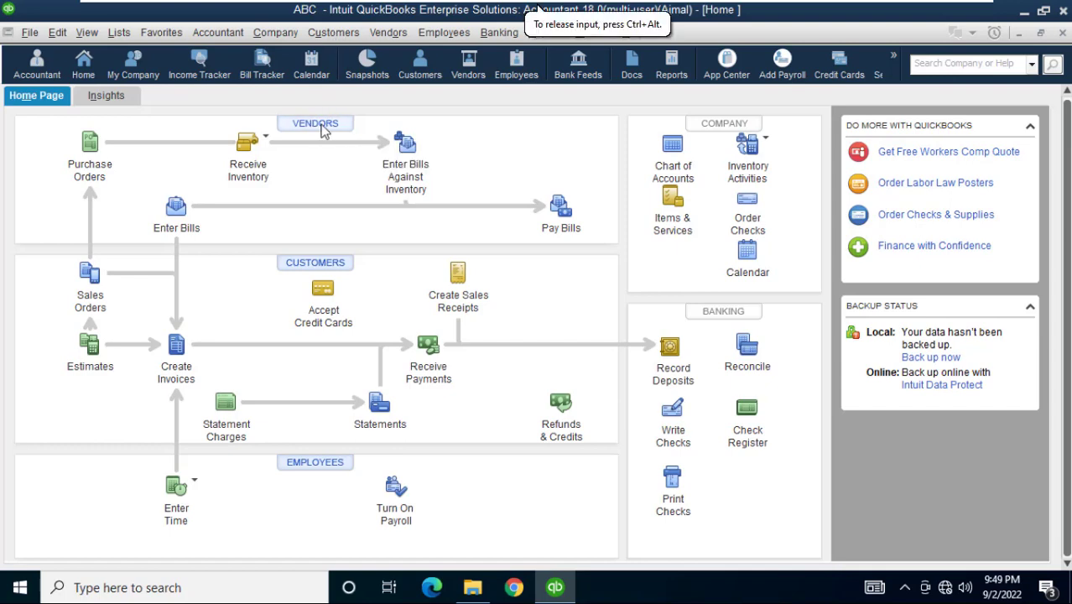
{"action": "left_click", "coordinate": [323, 127]}
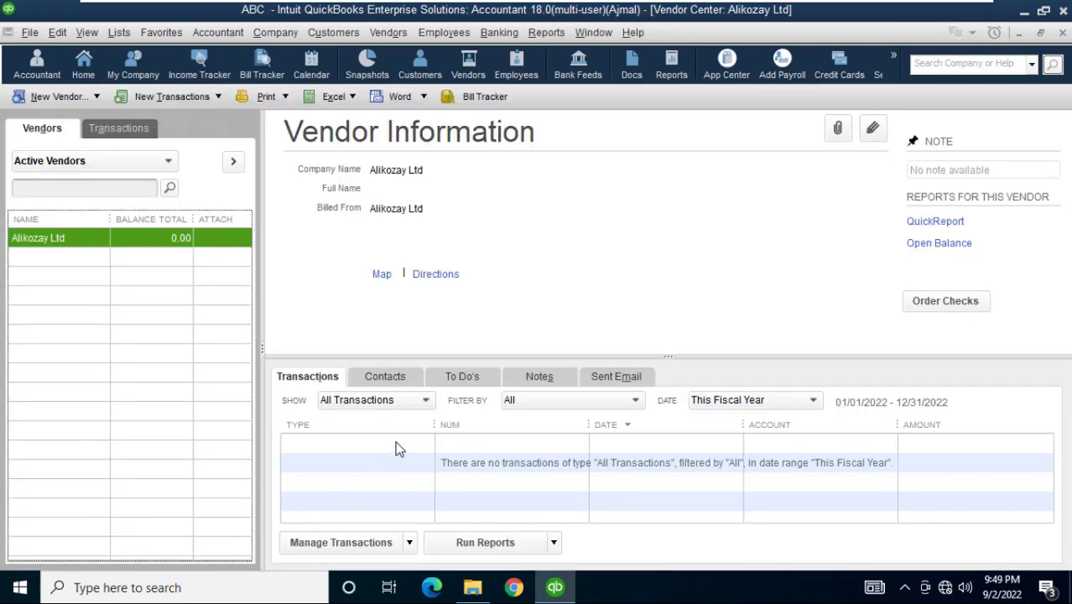
Create vendor Ali Baba with company name Ali Baba and save it
{"action": "left_click", "coordinate": [65, 94]}
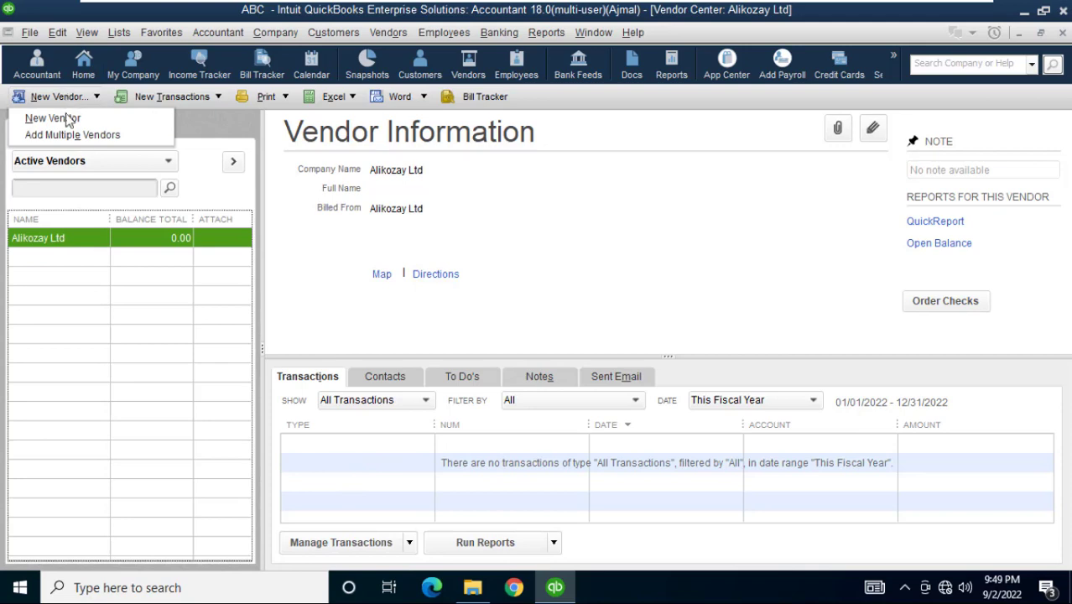
{"action": "left_click", "coordinate": [59, 118]}
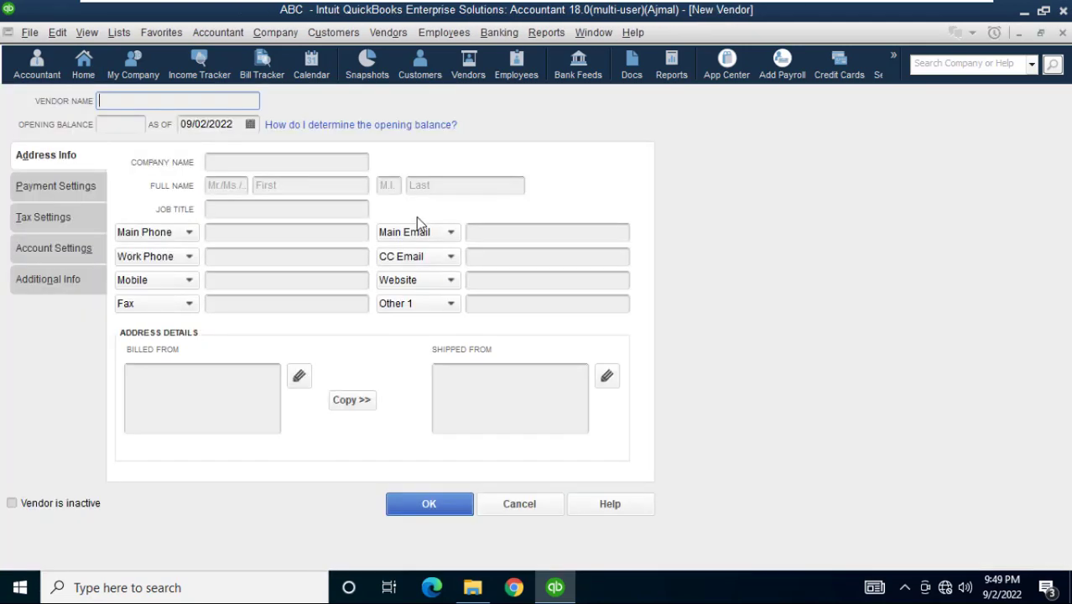
{"action": "type", "text": "Ali Baba"}
{"action": "left_click", "coordinate": [286, 162]}
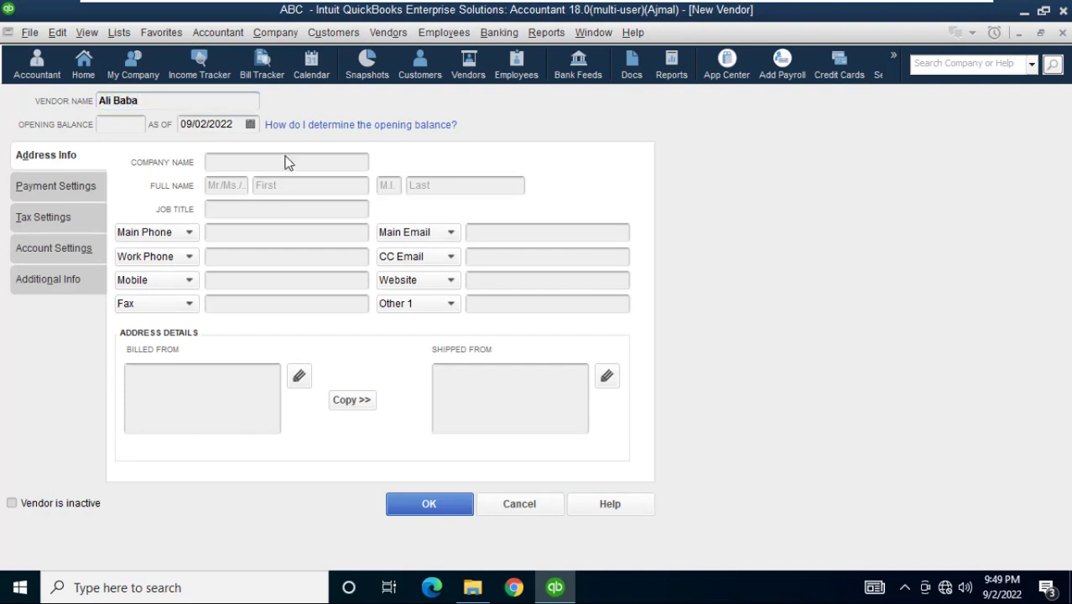
{"action": "type", "text": "Ali Baba"}
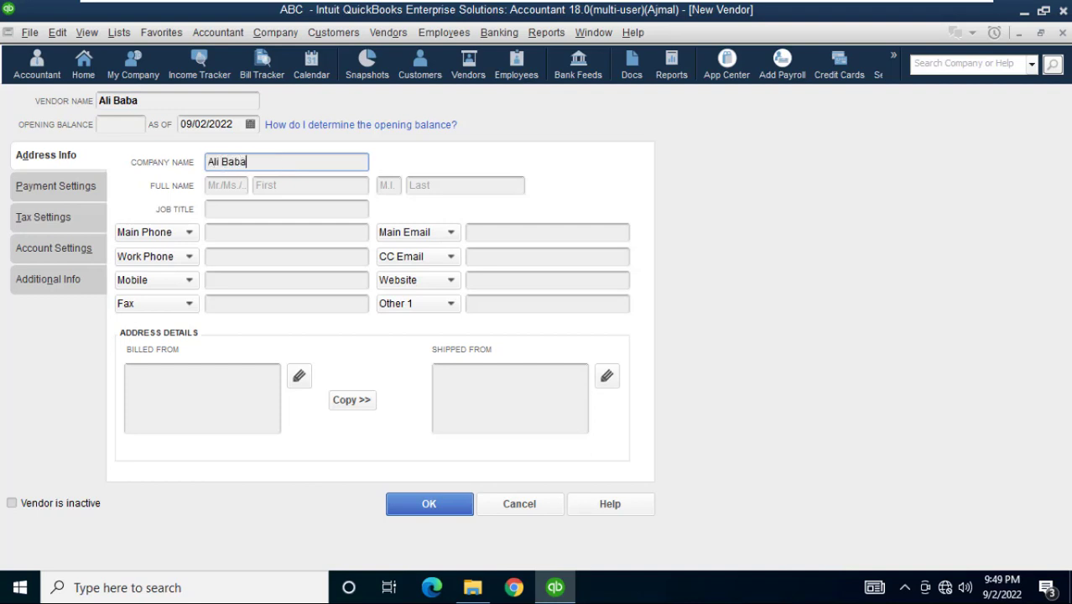
{"action": "left_click", "coordinate": [420, 504]}
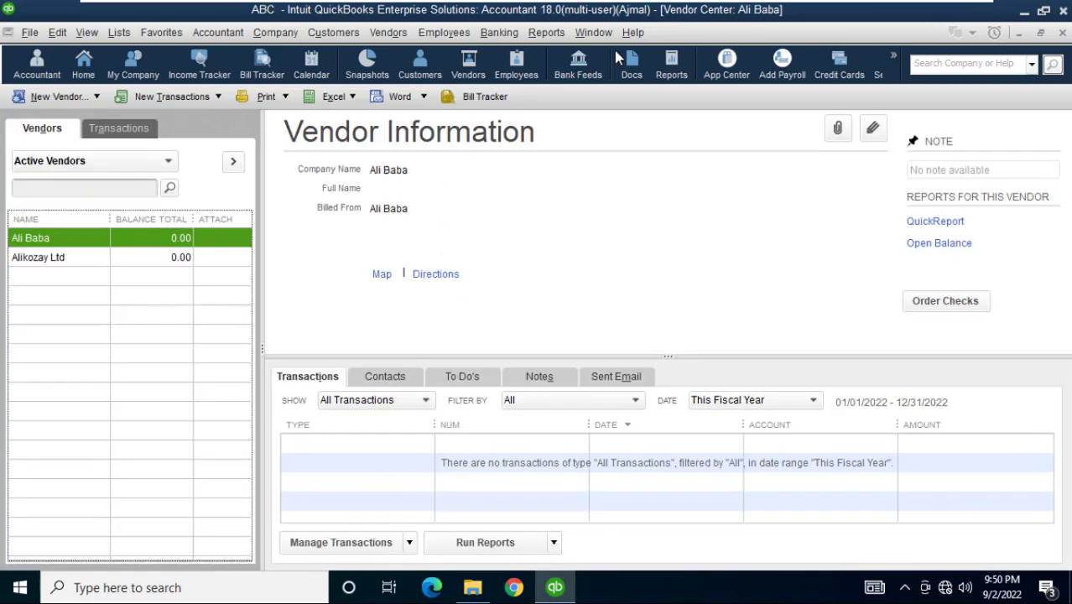
{"action": "mouse_move", "coordinate": [805, 8]}
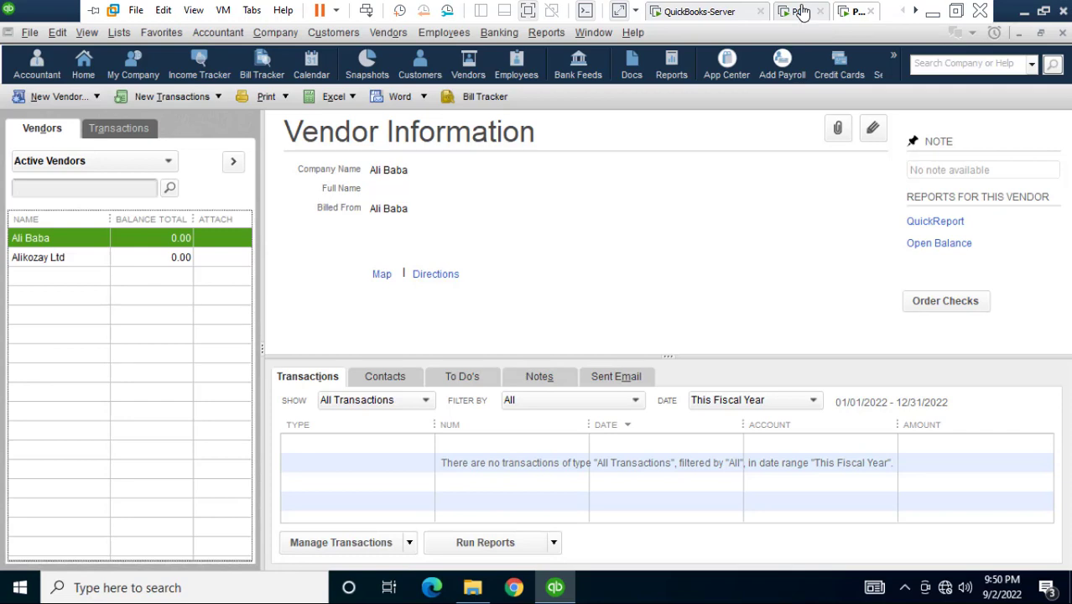
Open PC2's vendor list, then reopen the server's Vendor Center to show Ali Baba
{"action": "left_click", "coordinate": [801, 12]}
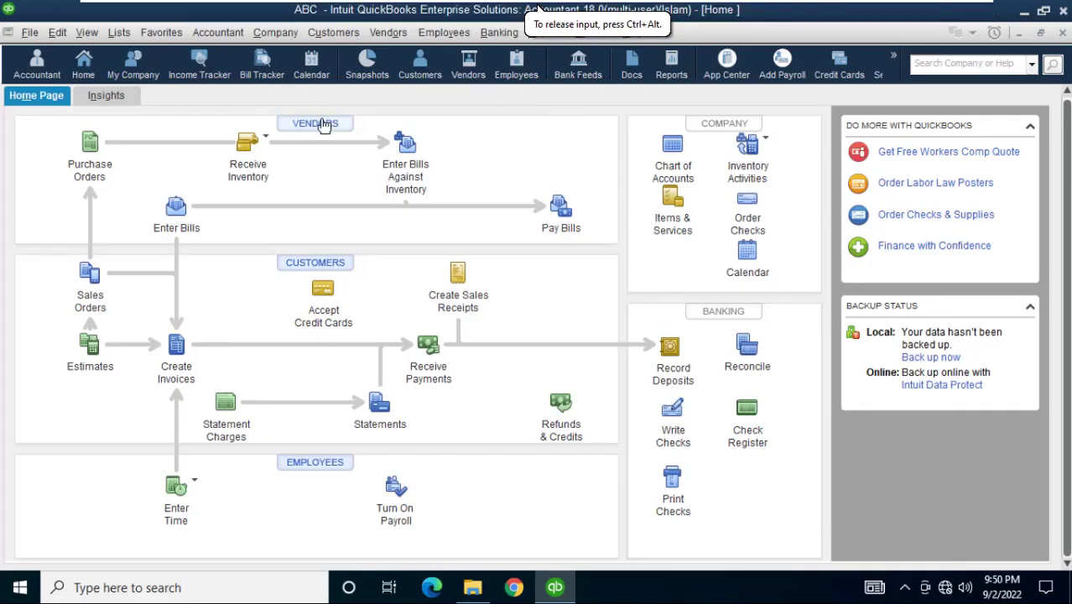
{"action": "left_click", "coordinate": [319, 124]}
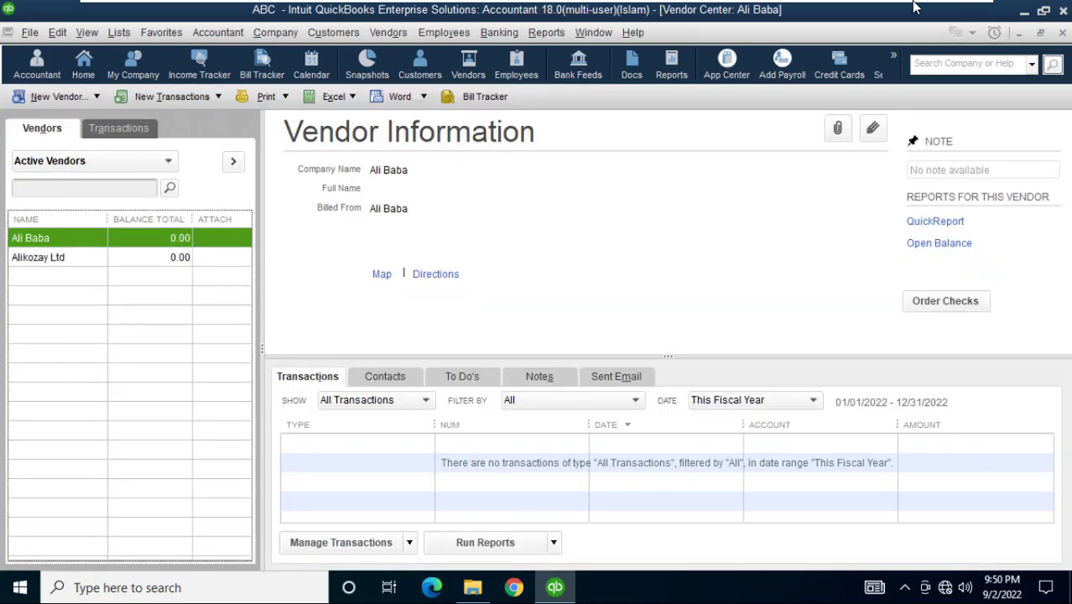
{"action": "left_click", "coordinate": [706, 11]}
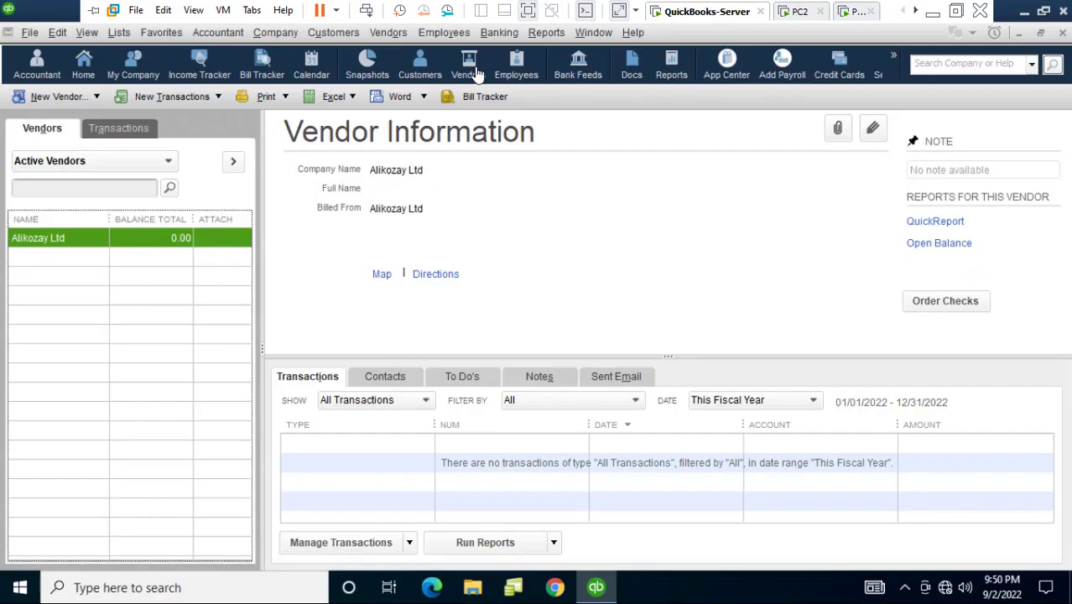
{"action": "left_click", "coordinate": [1062, 33]}
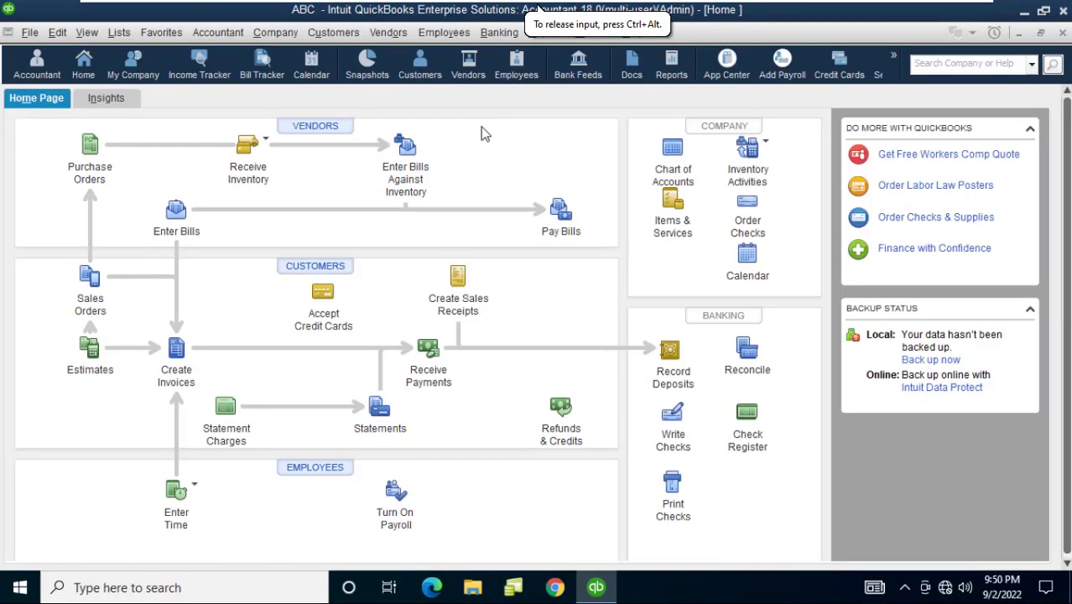
{"action": "left_click", "coordinate": [308, 134]}
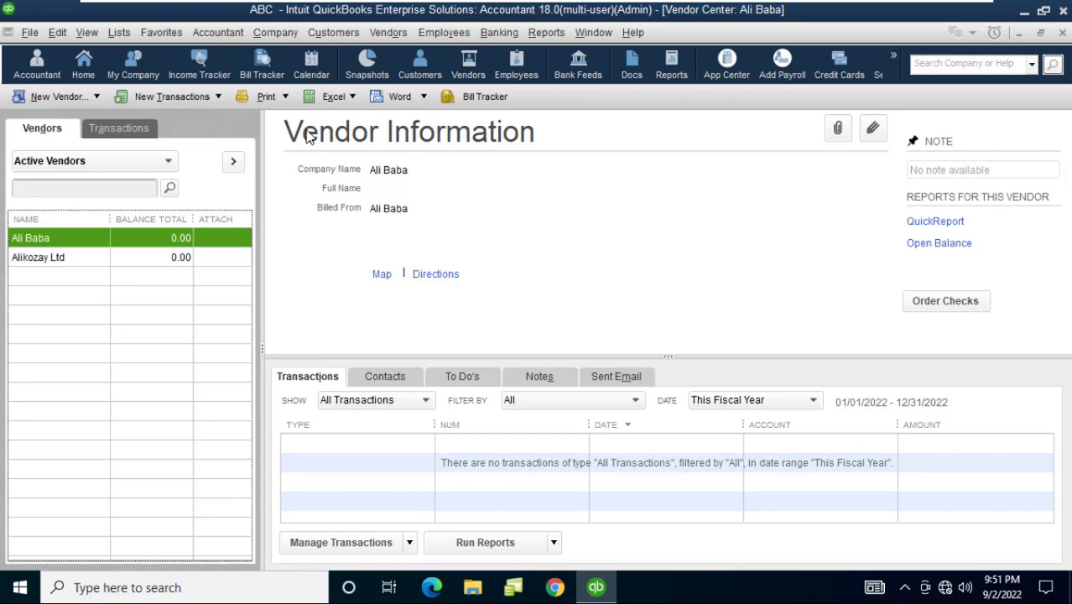
Delete vendor Ali Baba on the server and close the Vendor Center
{"action": "mouse_move", "coordinate": [676, 15]}
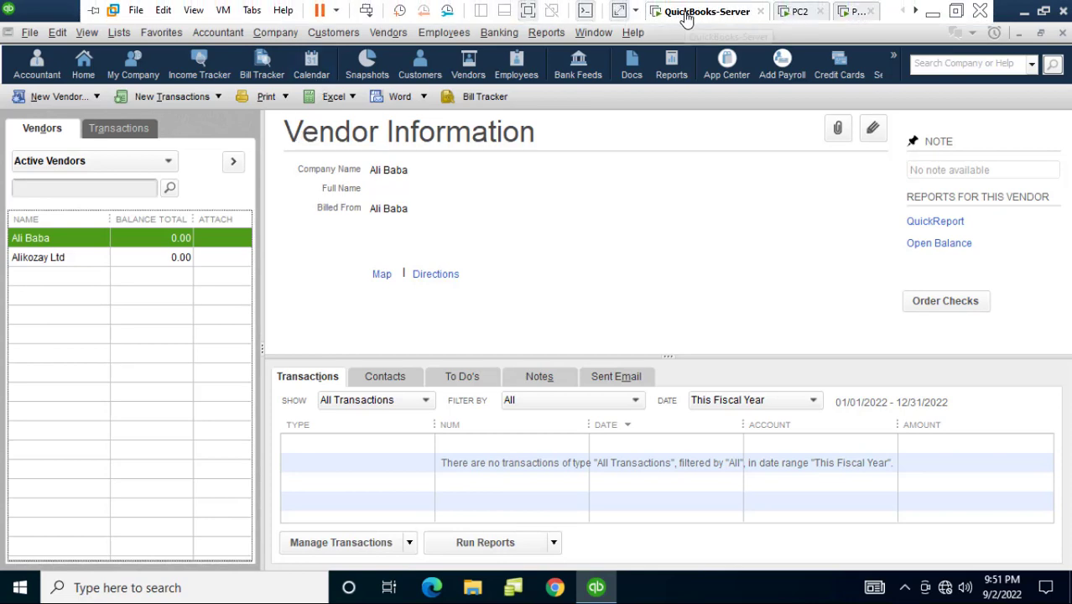
{"action": "left_click", "coordinate": [610, 227]}
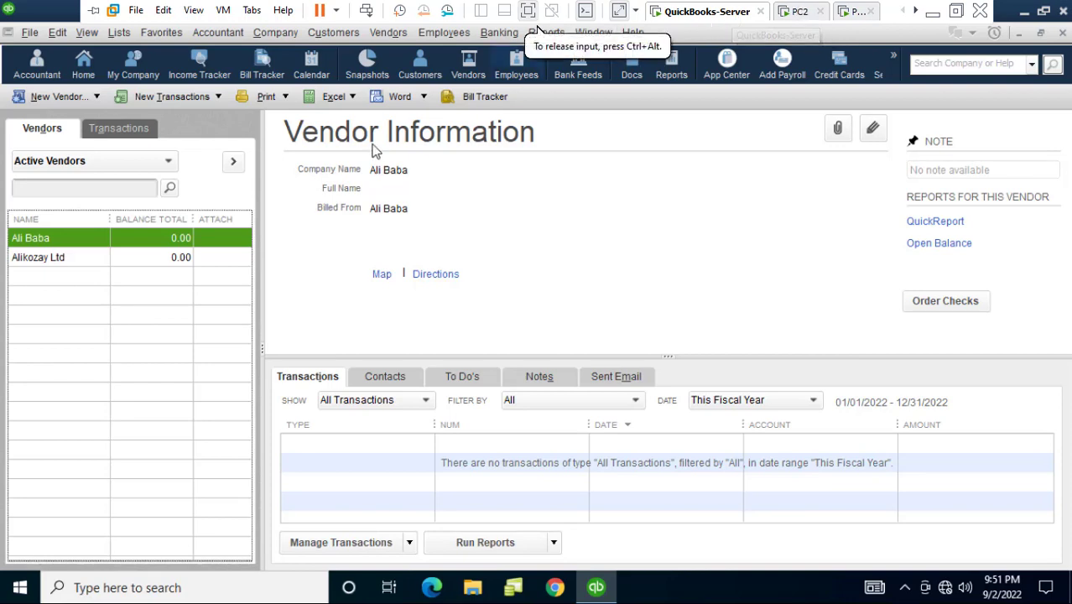
{"action": "right_click", "coordinate": [58, 244]}
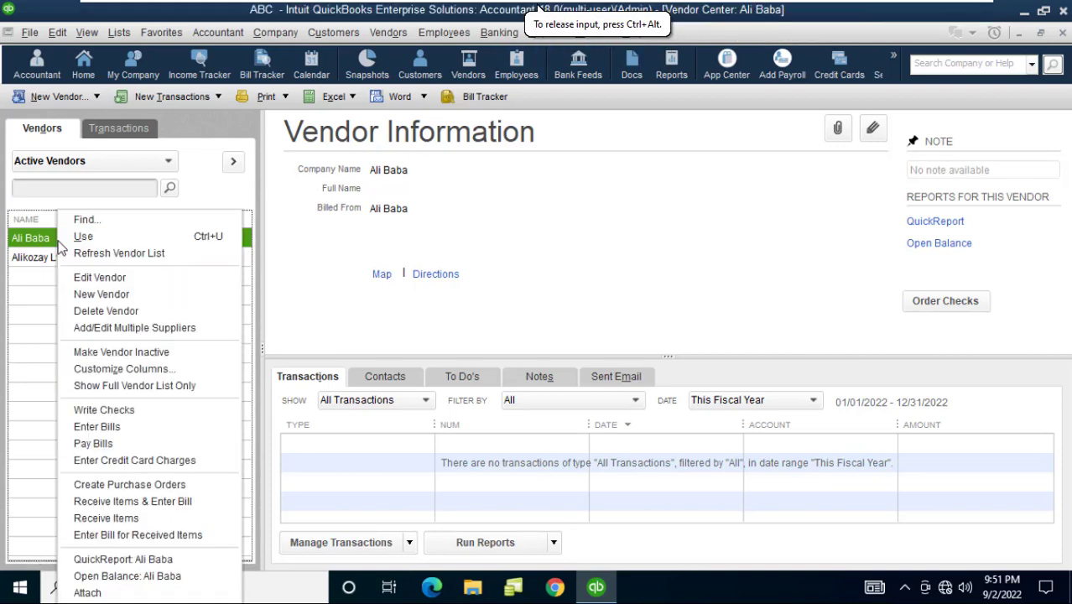
{"action": "left_click", "coordinate": [84, 309]}
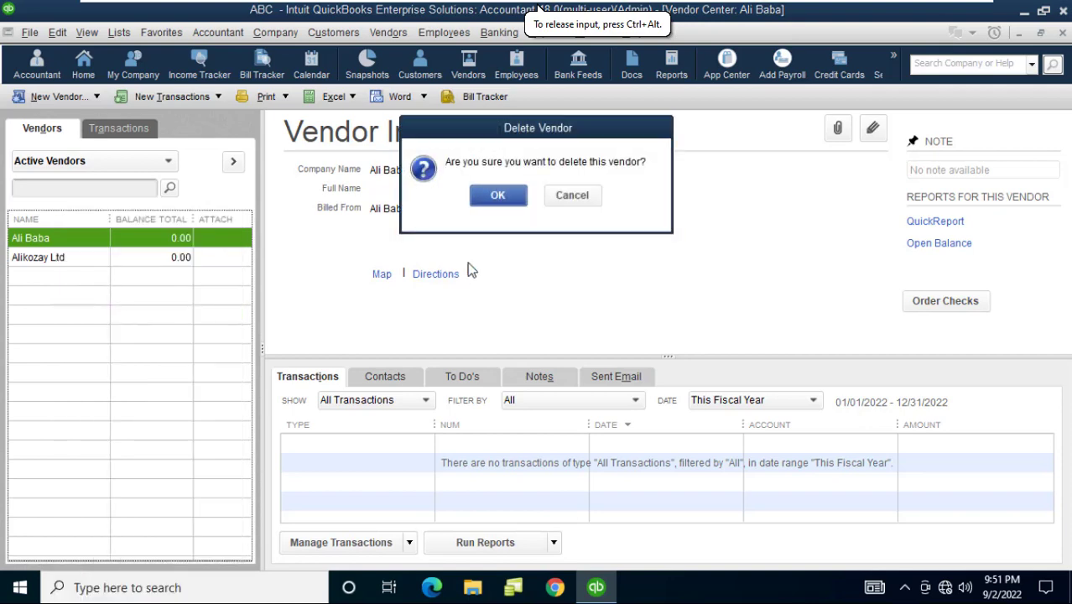
{"action": "left_click", "coordinate": [497, 195]}
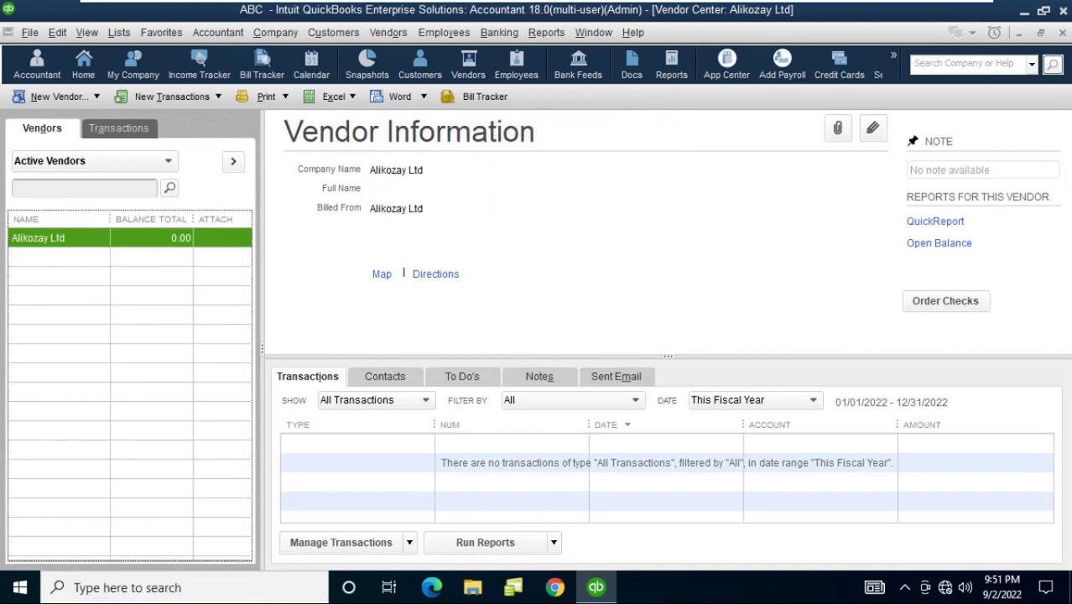
{"action": "left_click", "coordinate": [1063, 32]}
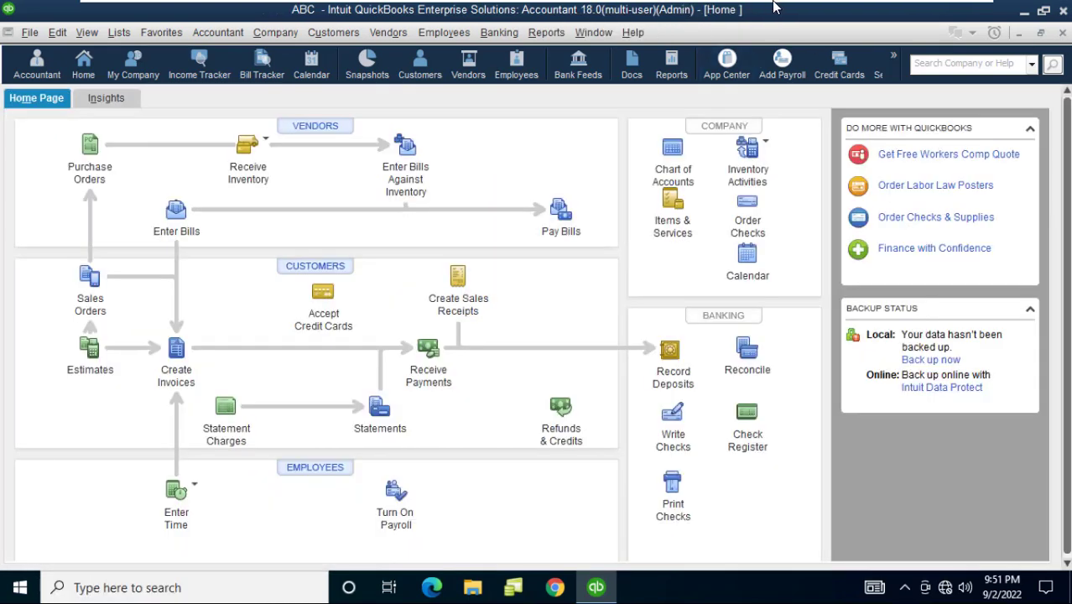
On PC2, close and reopen the Vendor Center so only Alikozay Ltd remains listed
{"action": "left_click", "coordinate": [797, 11]}
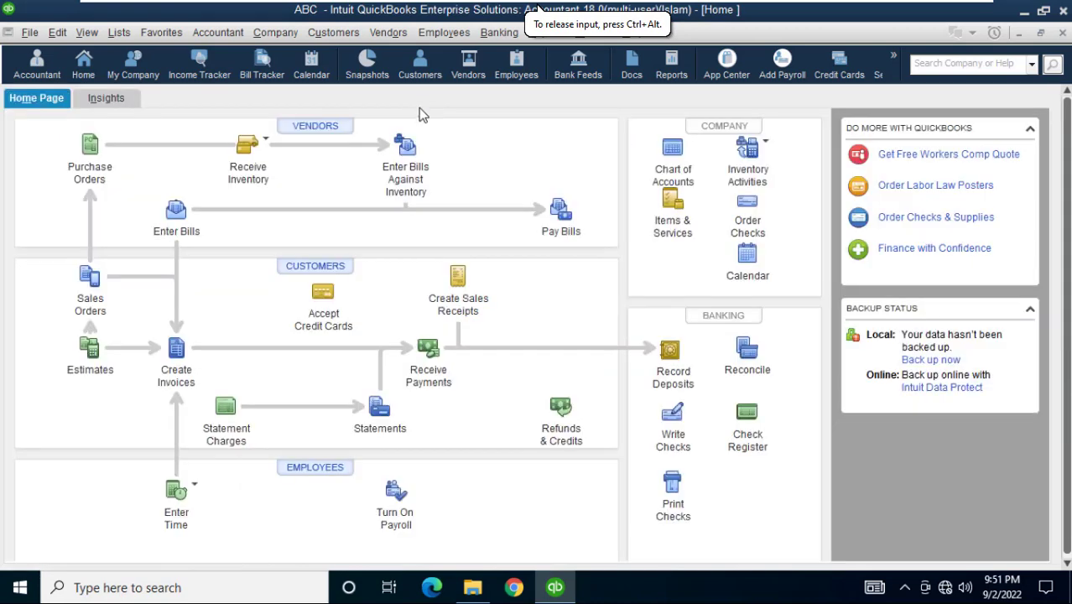
{"action": "left_click", "coordinate": [336, 125]}
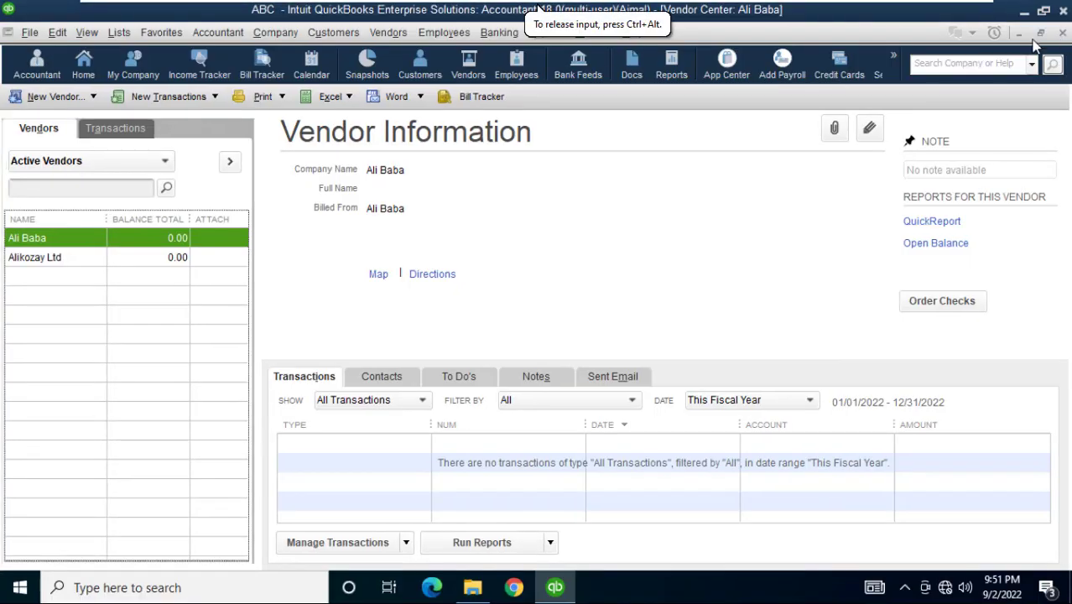
{"action": "left_click", "coordinate": [1063, 32]}
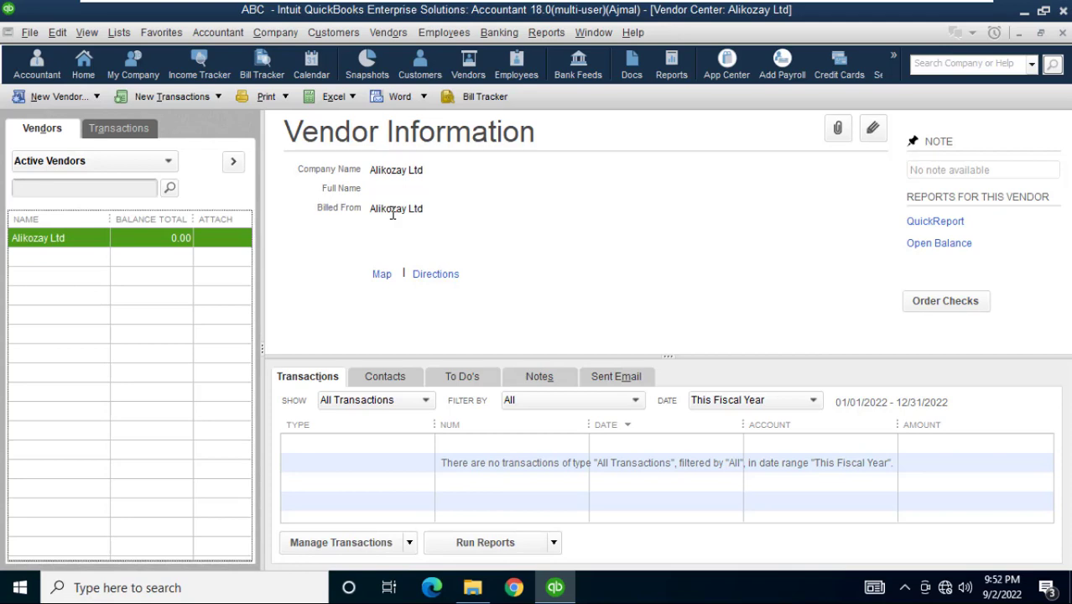
{"action": "left_click", "coordinate": [392, 213]}
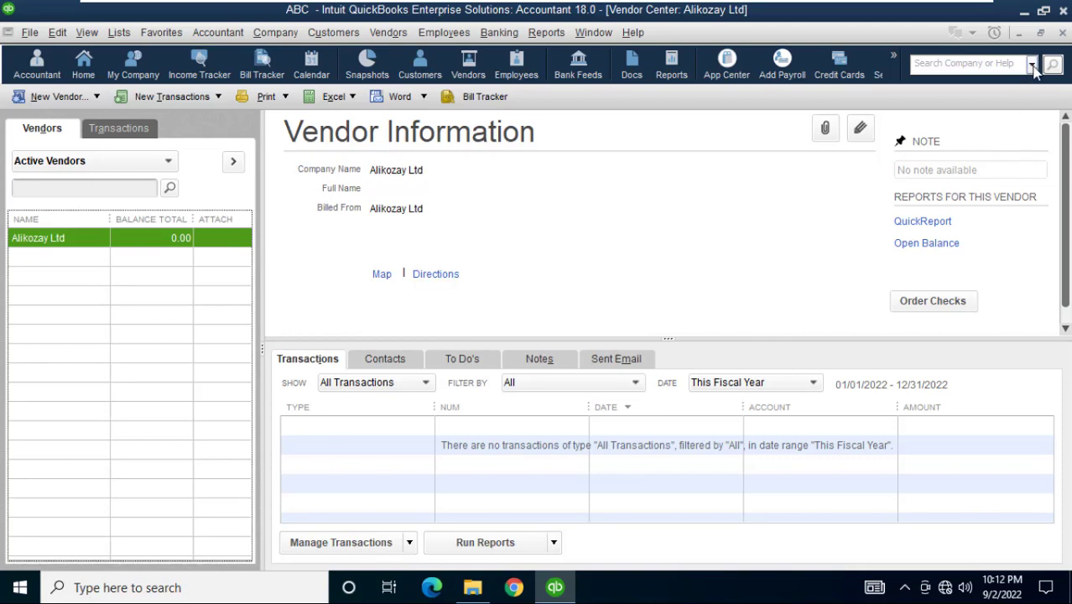
Close the Vendor Center, the Home page, QuickBooks itself, and the QB Company folder window
{"action": "left_click", "coordinate": [1062, 32]}
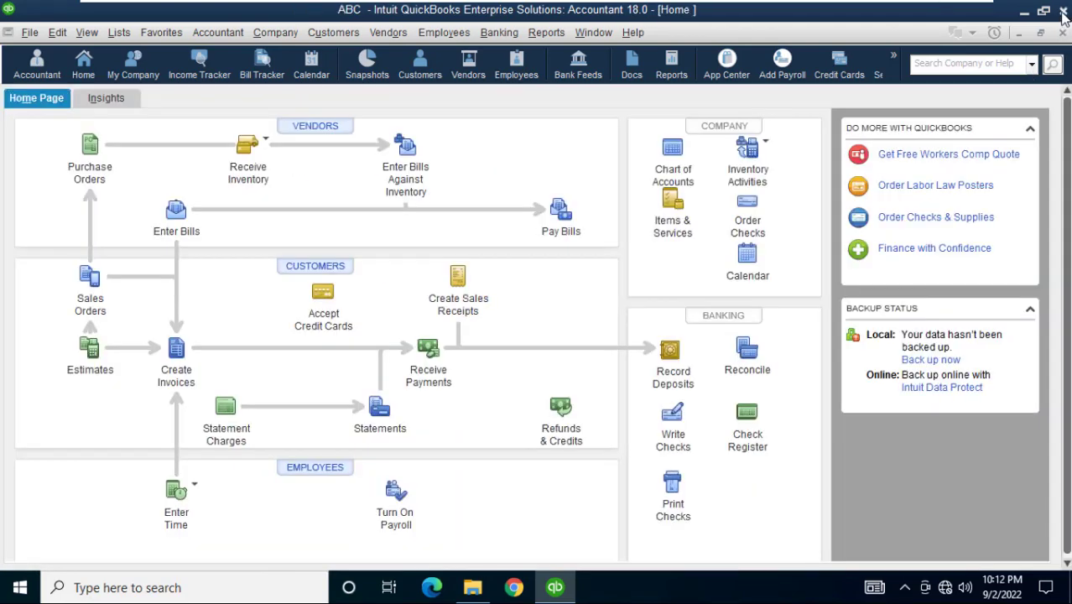
{"action": "left_click", "coordinate": [1063, 32]}
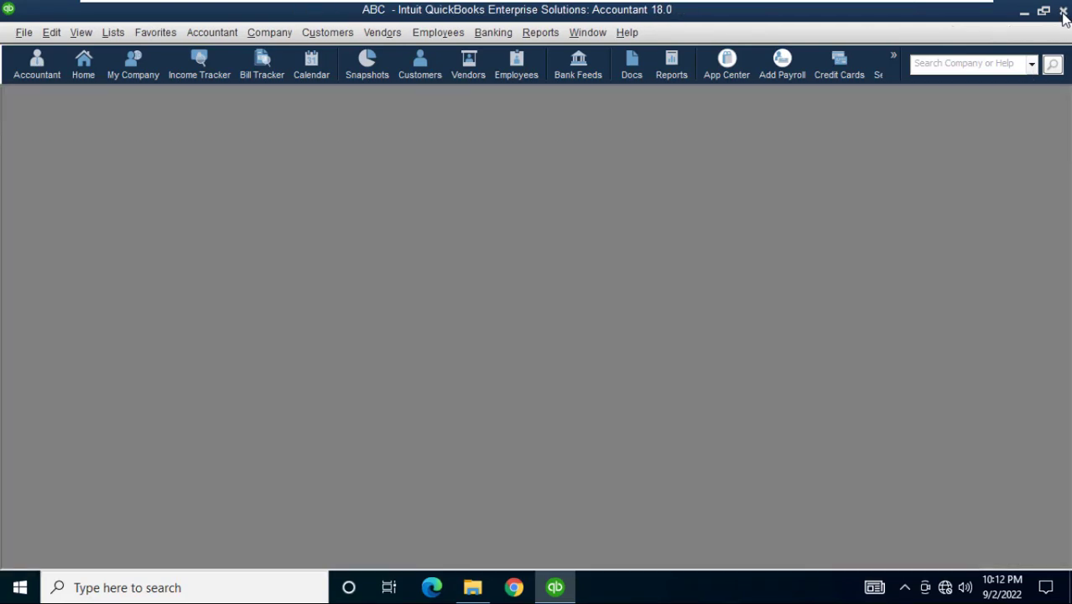
{"action": "left_click", "coordinate": [1063, 12]}
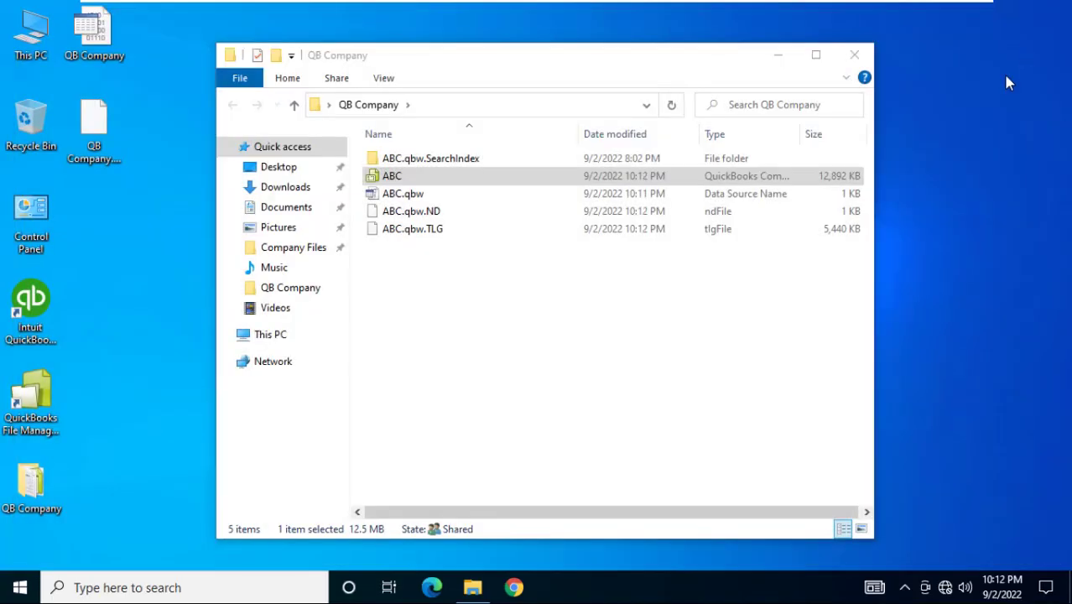
{"action": "left_click", "coordinate": [861, 56]}
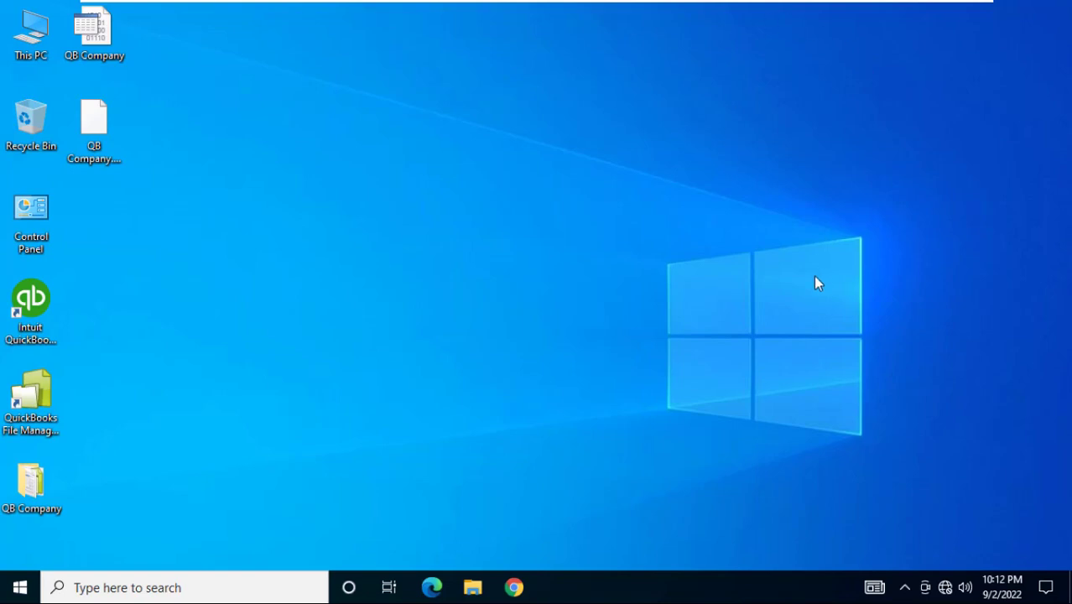
From the network tray icon, go to Network & Internet settings and open Change adapter options
{"action": "mouse_move", "coordinate": [696, 2]}
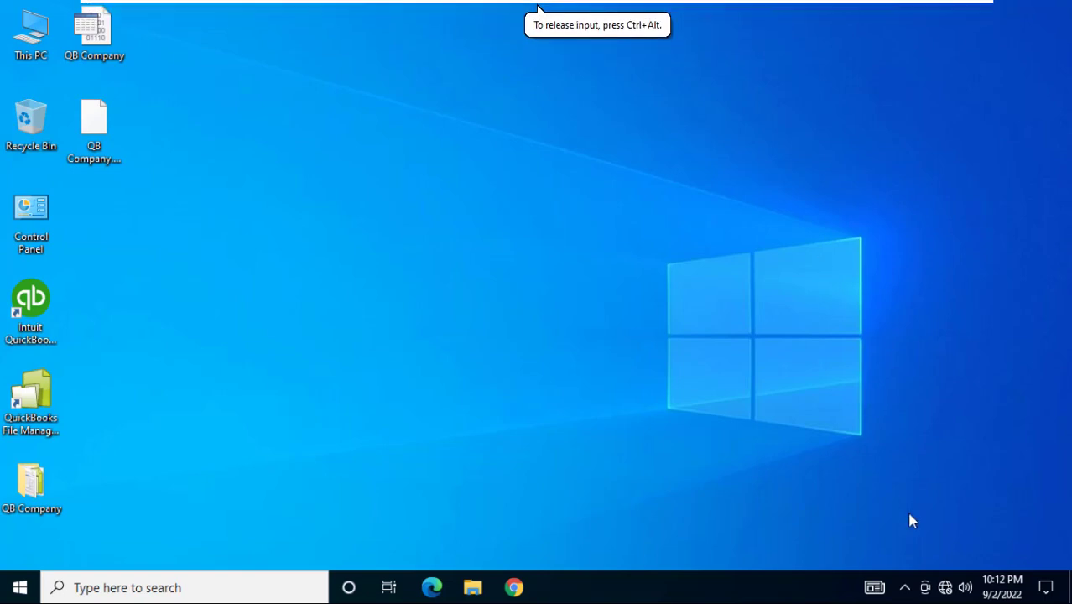
{"action": "right_click", "coordinate": [946, 589]}
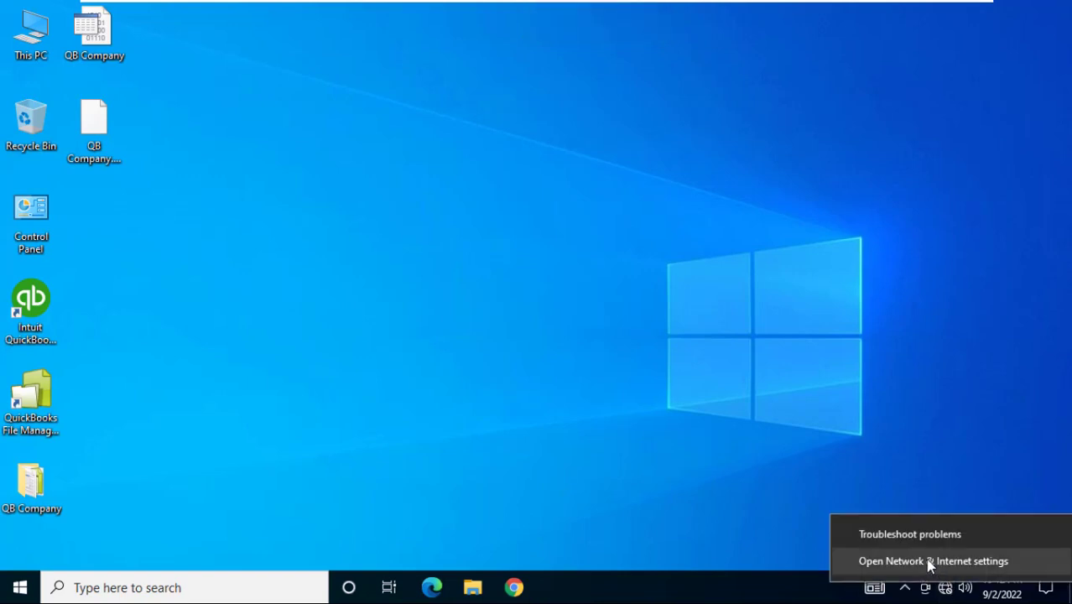
{"action": "left_click", "coordinate": [929, 564]}
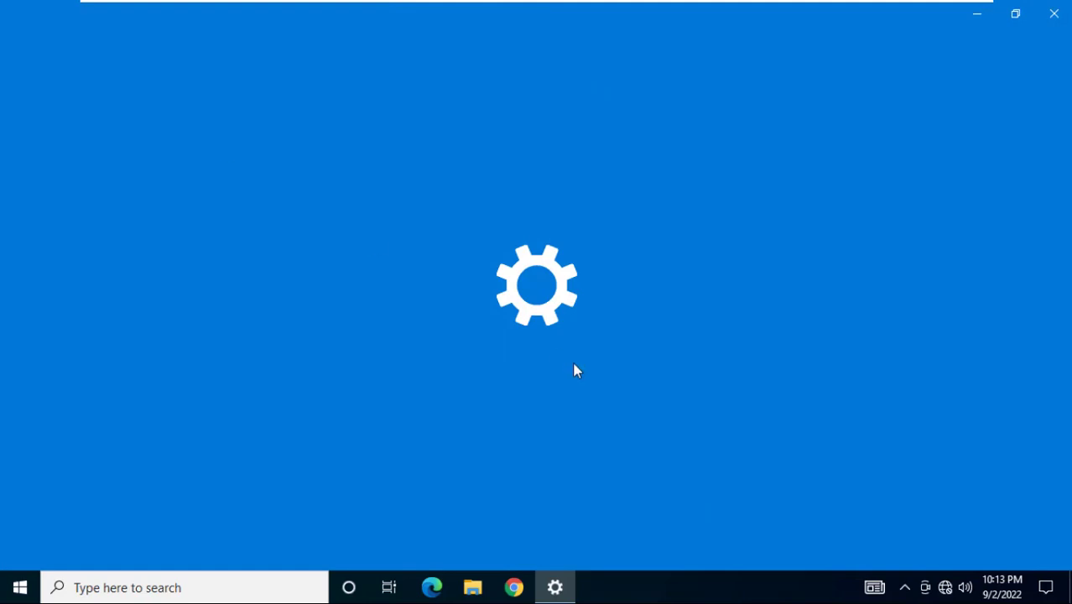
{"action": "scroll", "coordinate": [1069, 336], "scroll_direction": "down", "scroll_amount": 3}
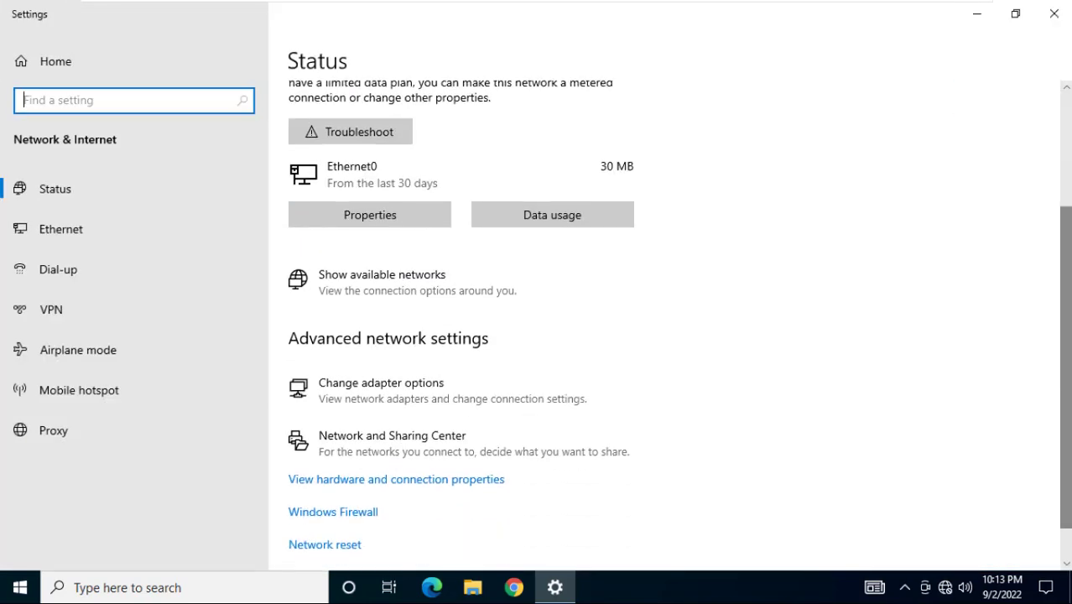
{"action": "left_click", "coordinate": [416, 383]}
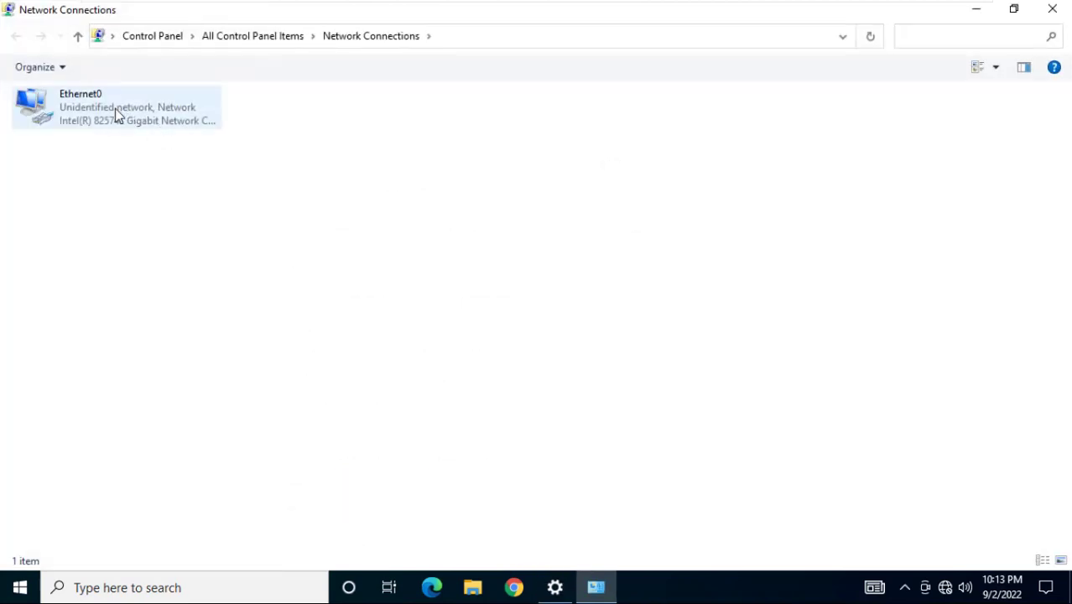
In Ethernet0's IPv4 properties, set static IP 192.168.1.1 with mask 255.255.255.0, then close Network Connections
{"action": "left_click", "coordinate": [115, 109]}
{"action": "right_click", "coordinate": [115, 110]}
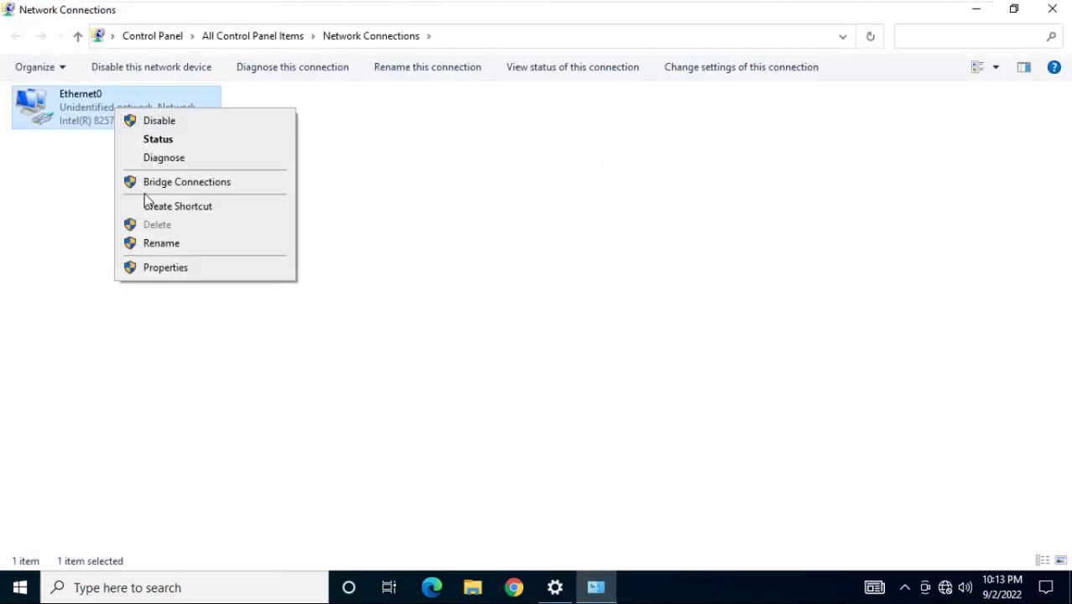
{"action": "left_click", "coordinate": [172, 269]}
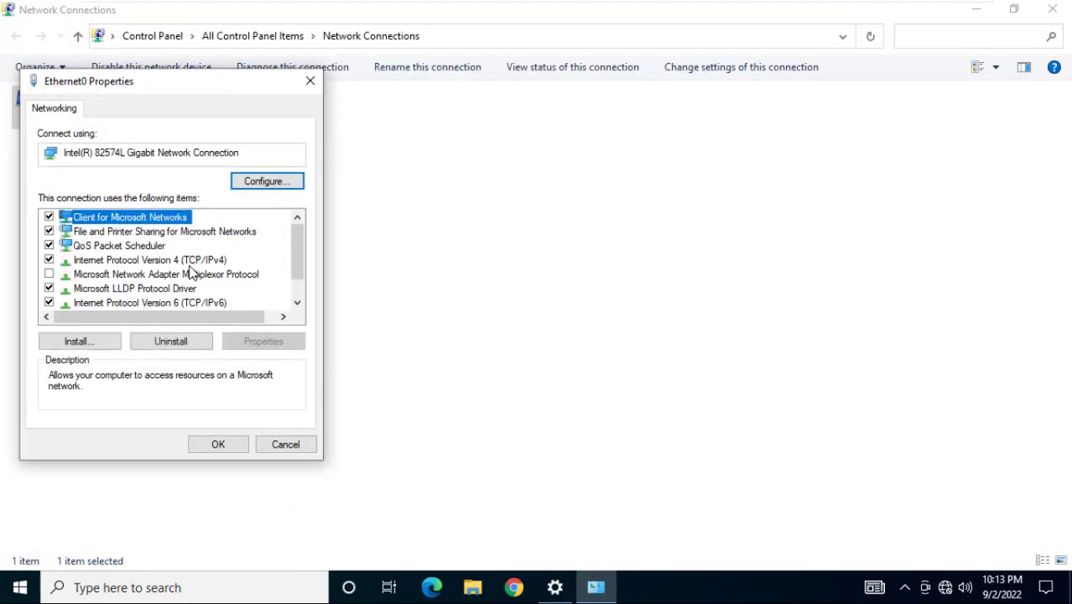
{"action": "left_click", "coordinate": [133, 262]}
{"action": "double_click", "coordinate": [133, 267]}
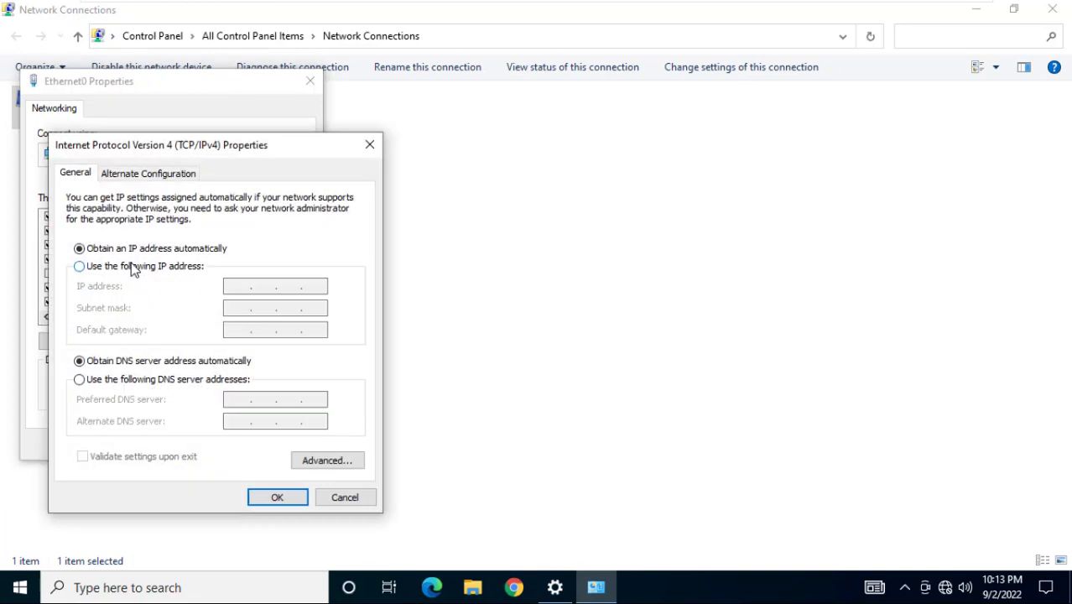
{"action": "left_click", "coordinate": [161, 269]}
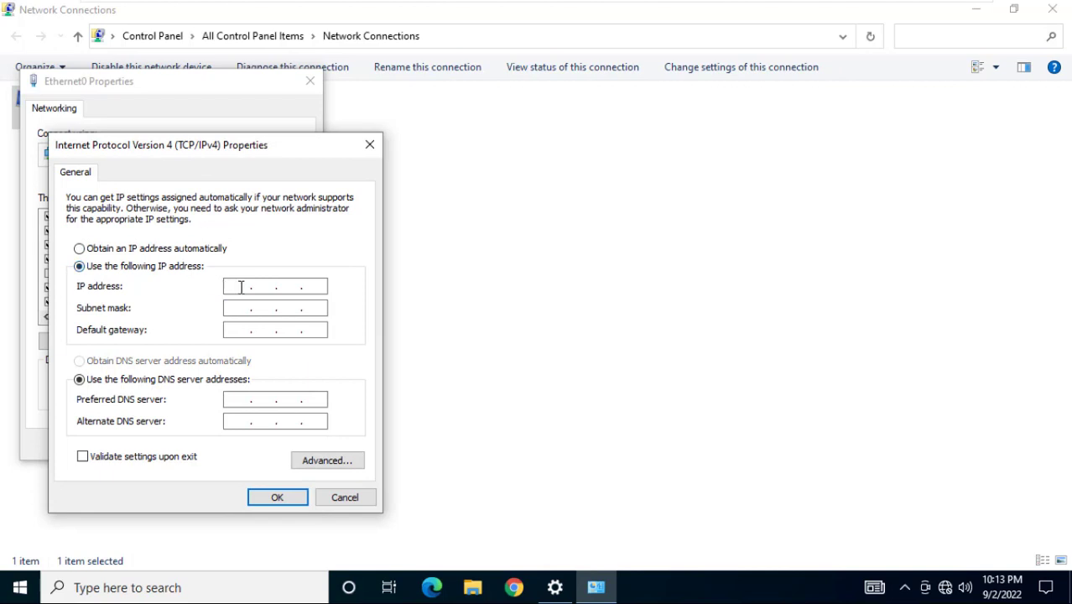
{"action": "left_click", "coordinate": [236, 291]}
{"action": "type", "text": "192.168.1.1"}
{"action": "key", "text": "Tab"}
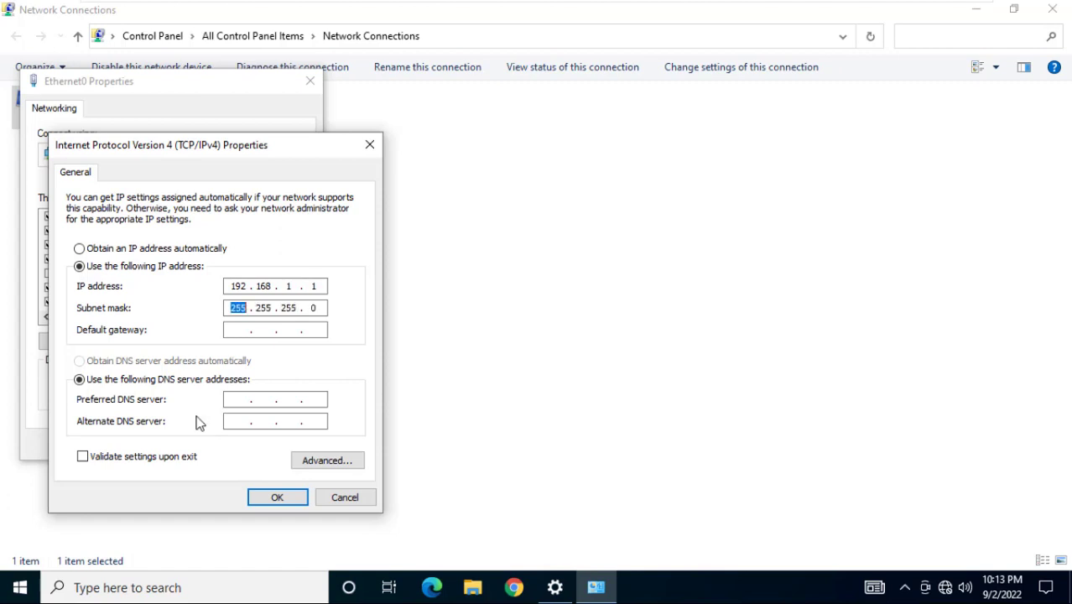
{"action": "left_click", "coordinate": [275, 500]}
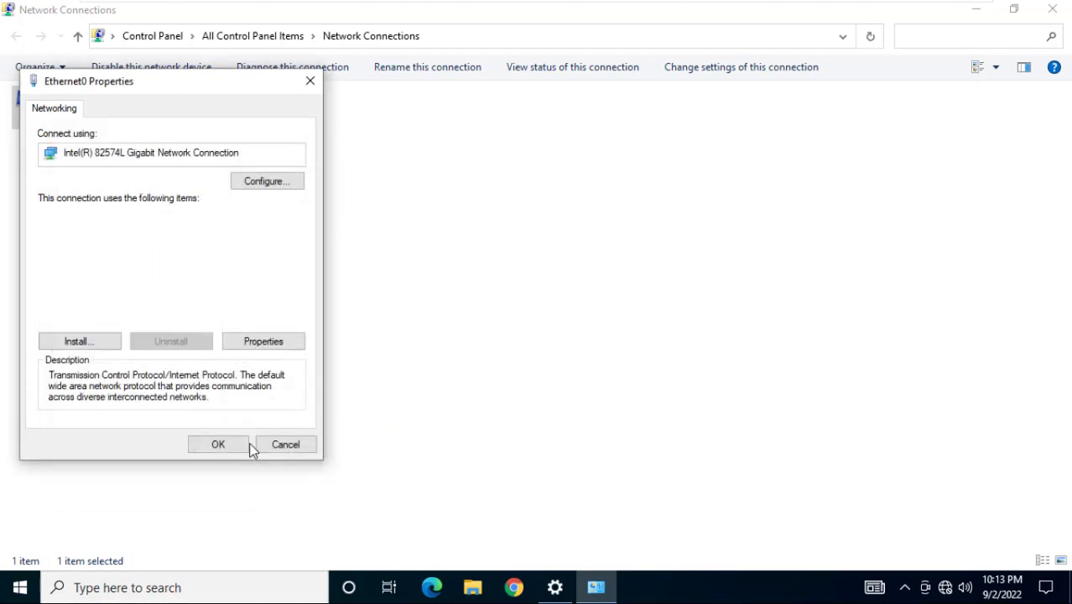
{"action": "left_click", "coordinate": [225, 445]}
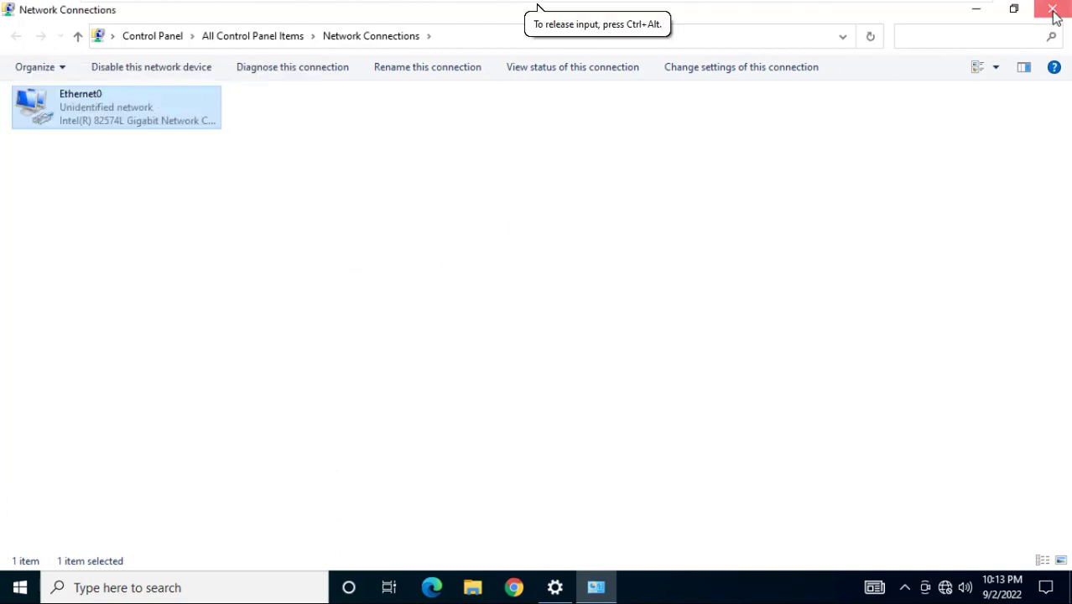
{"action": "left_click", "coordinate": [1054, 10]}
Close Settings and open the ABC company file from the desktop QB Company folder
{"action": "left_click", "coordinate": [1054, 10]}
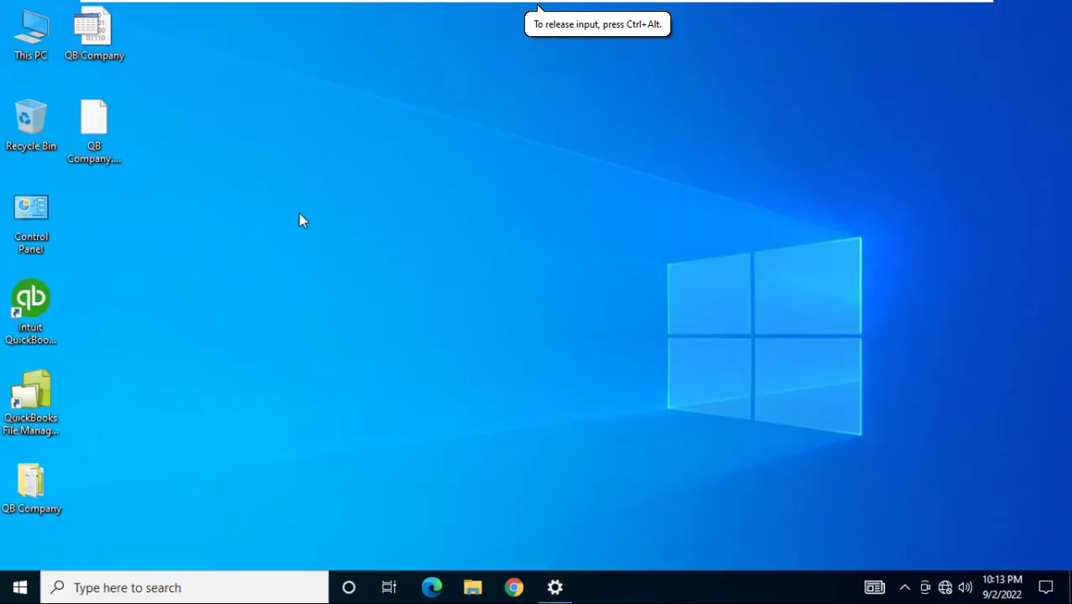
{"action": "double_click", "coordinate": [38, 487]}
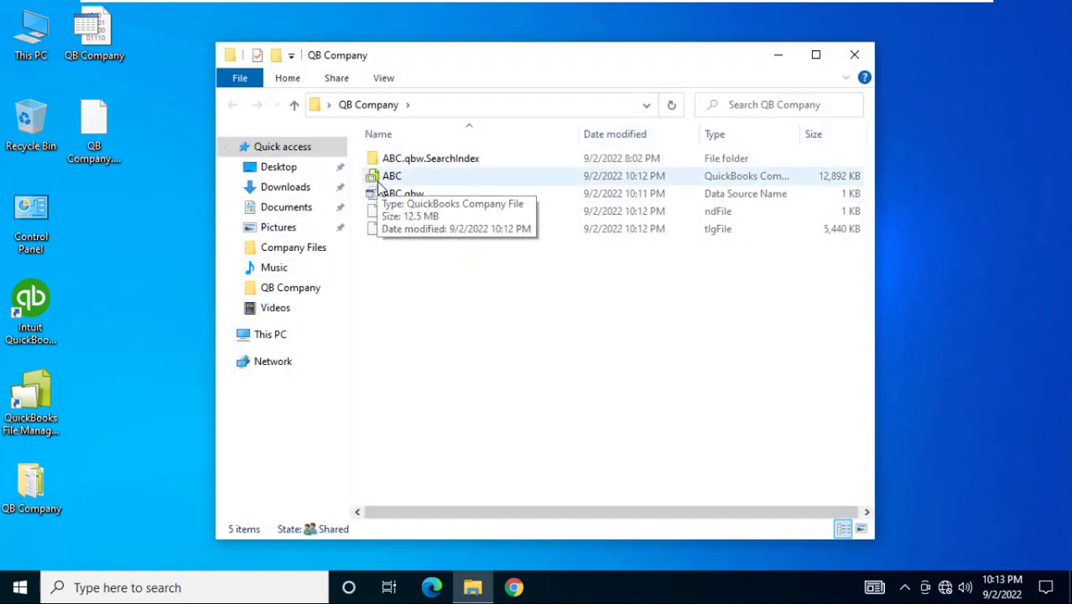
{"action": "double_click", "coordinate": [379, 180]}
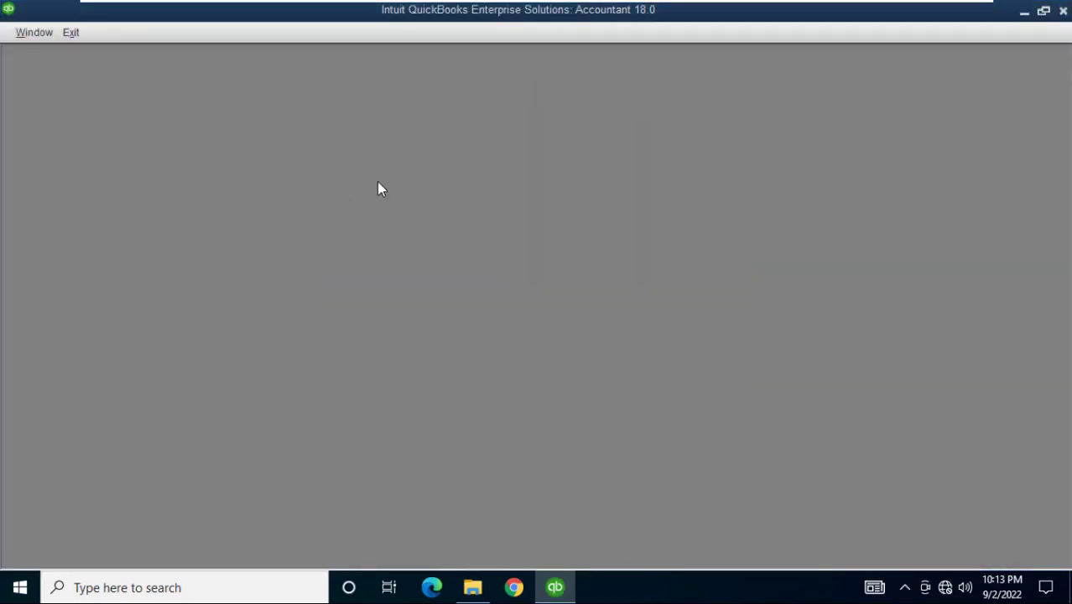
Log in to ABC with the administrator password and maximize the Home page
{"action": "type", "text": "1234"}
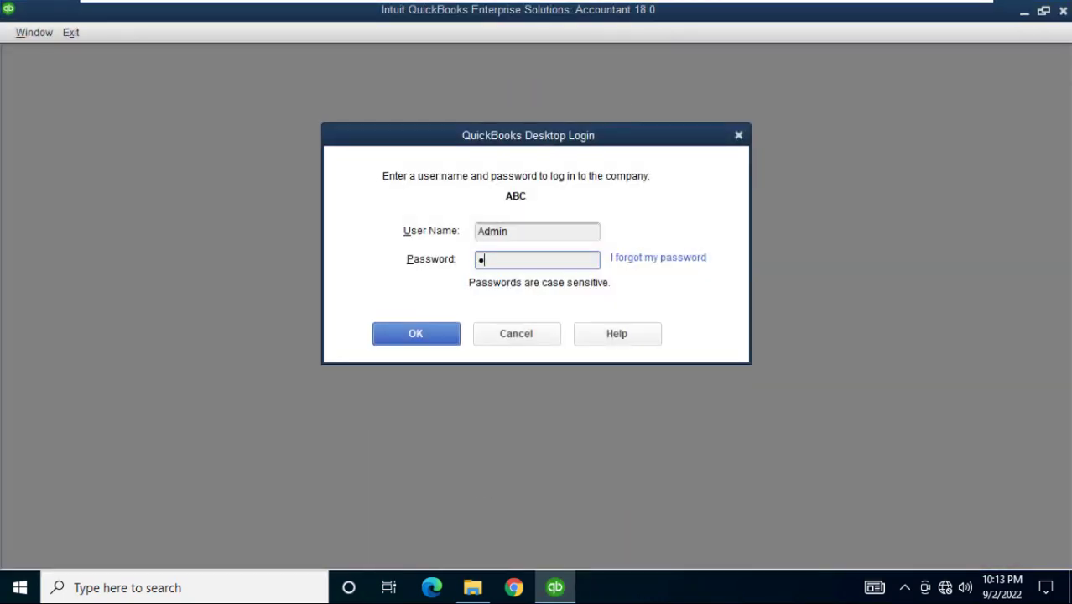
{"action": "type", "text": "5678"}
{"action": "left_click", "coordinate": [398, 341]}
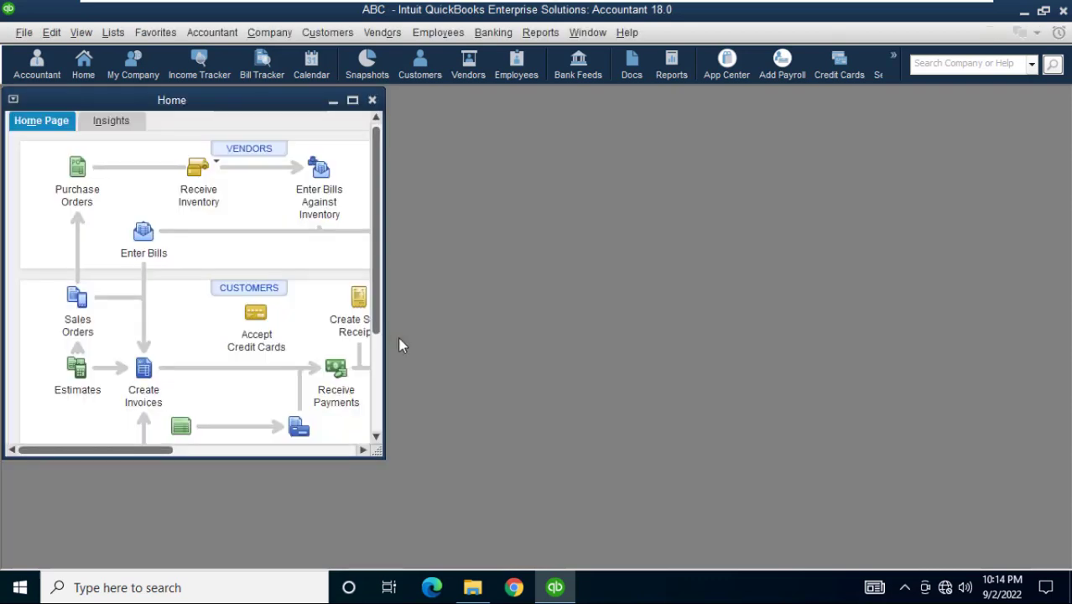
{"action": "left_click", "coordinate": [352, 100]}
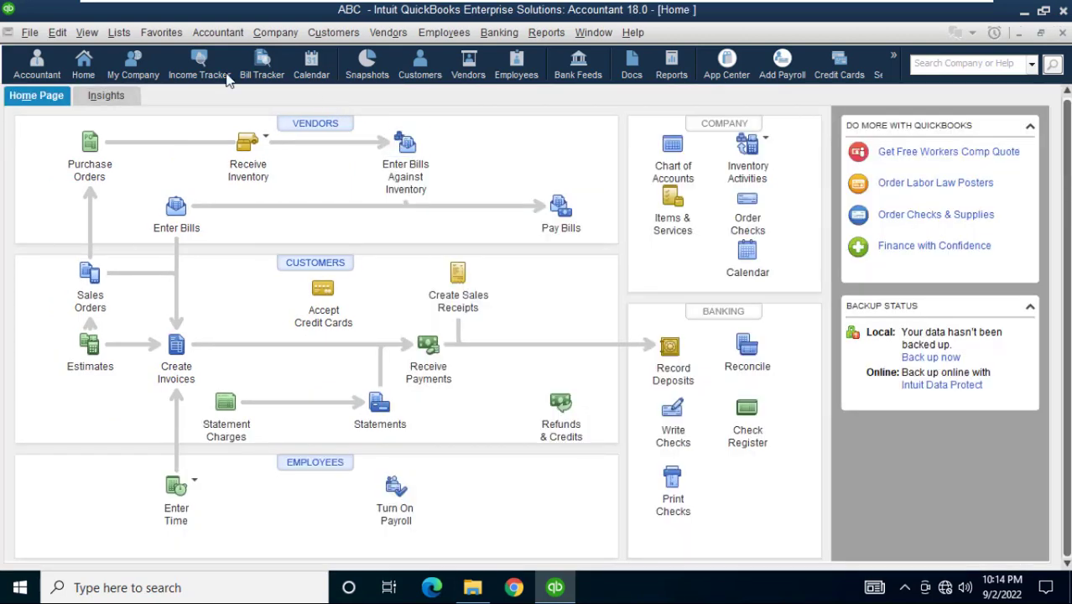
{"action": "left_click", "coordinate": [29, 31]}
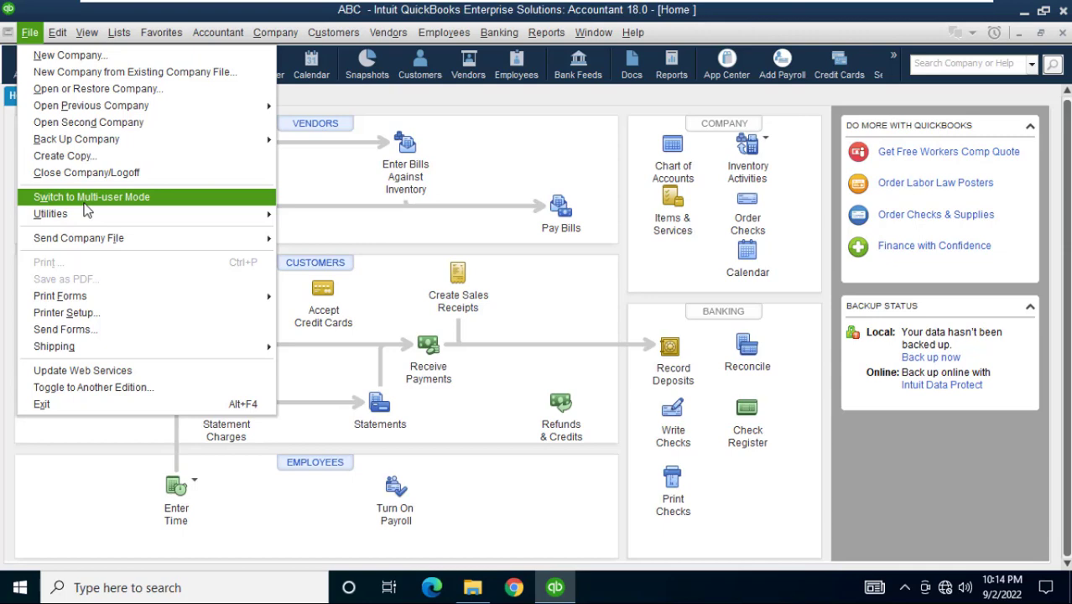
Switch ABC to multi-user mode, check the mode in the File menu, and minimize QuickBooks
{"action": "left_click", "coordinate": [85, 198]}
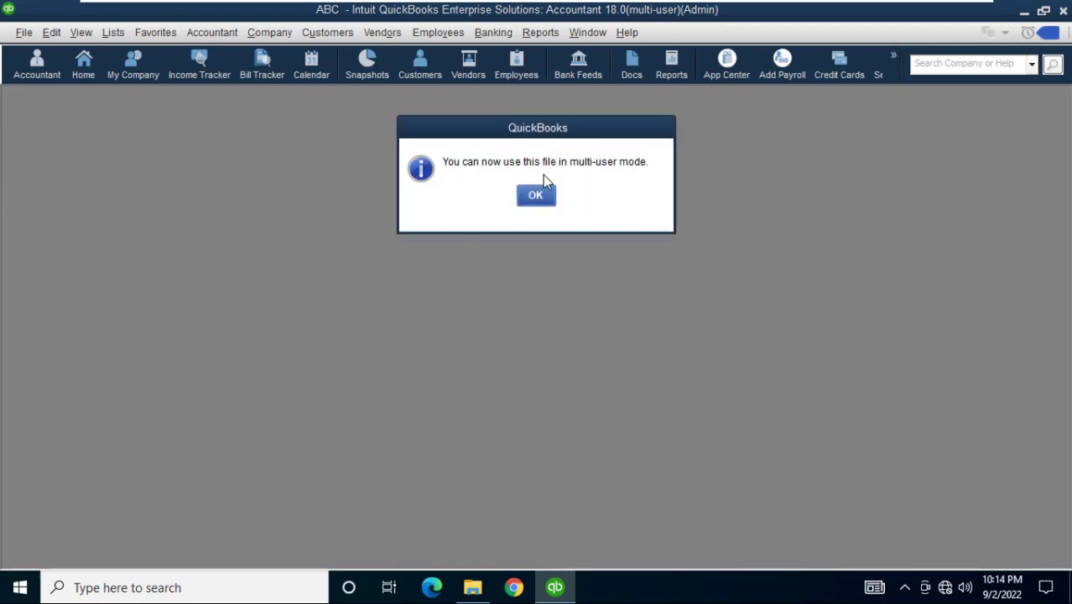
{"action": "left_click", "coordinate": [538, 198]}
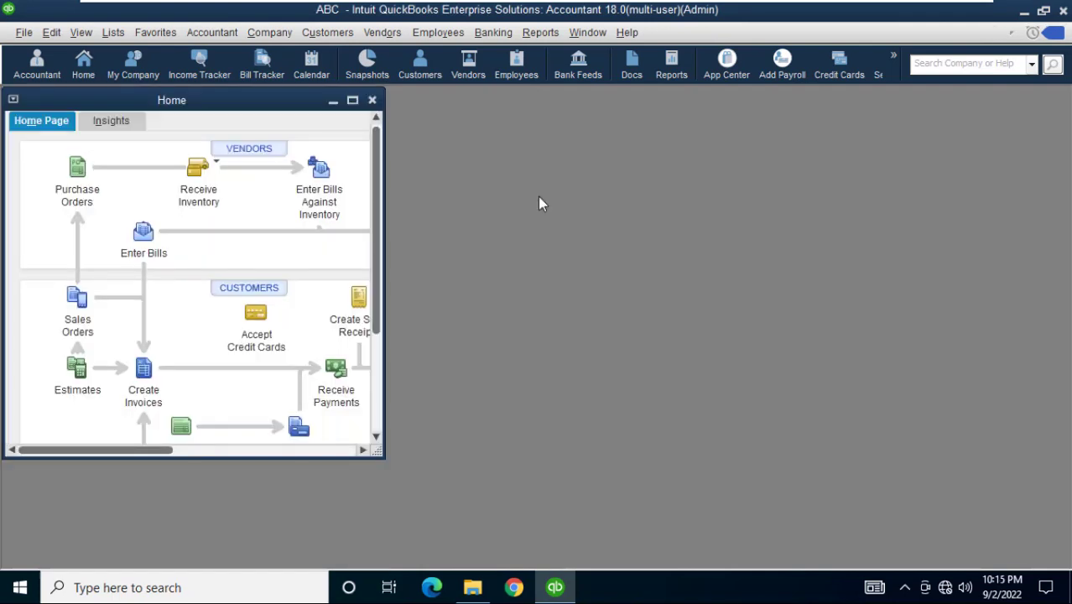
{"action": "left_click", "coordinate": [353, 102]}
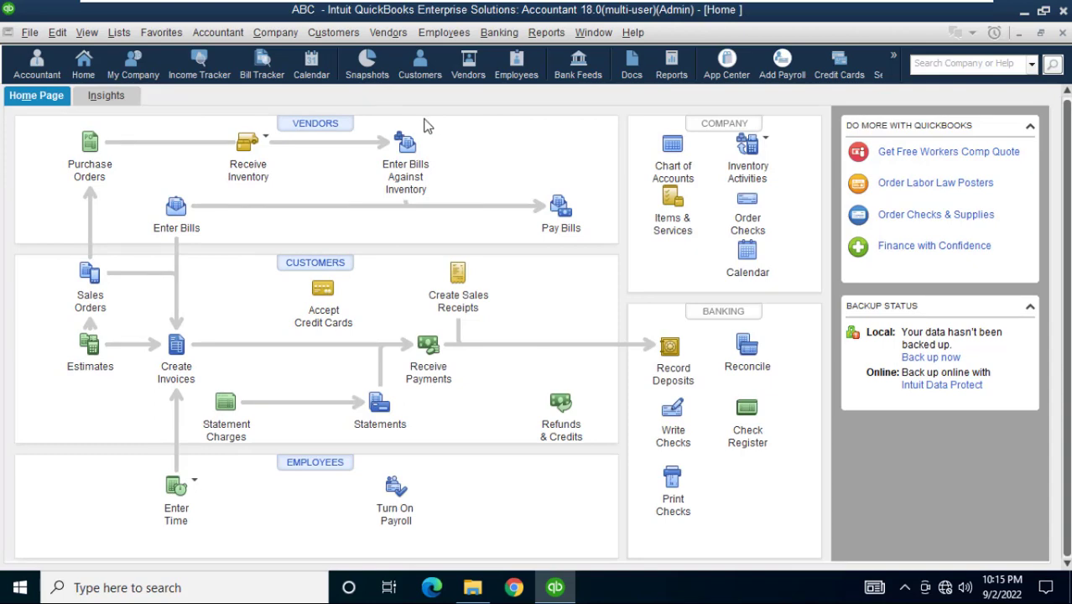
{"action": "left_click", "coordinate": [29, 33]}
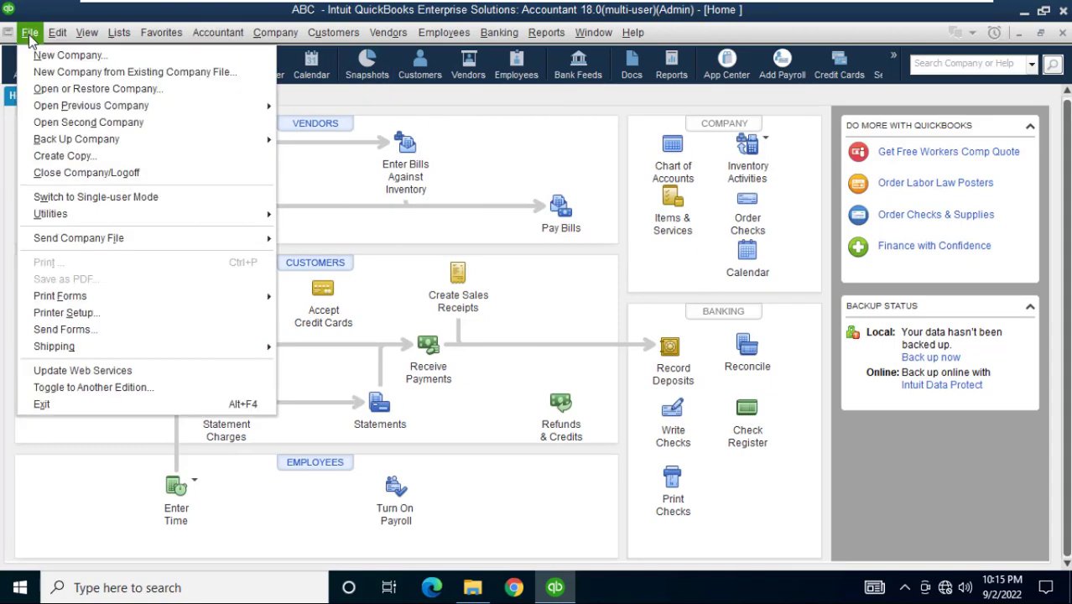
{"action": "mouse_move", "coordinate": [90, 217]}
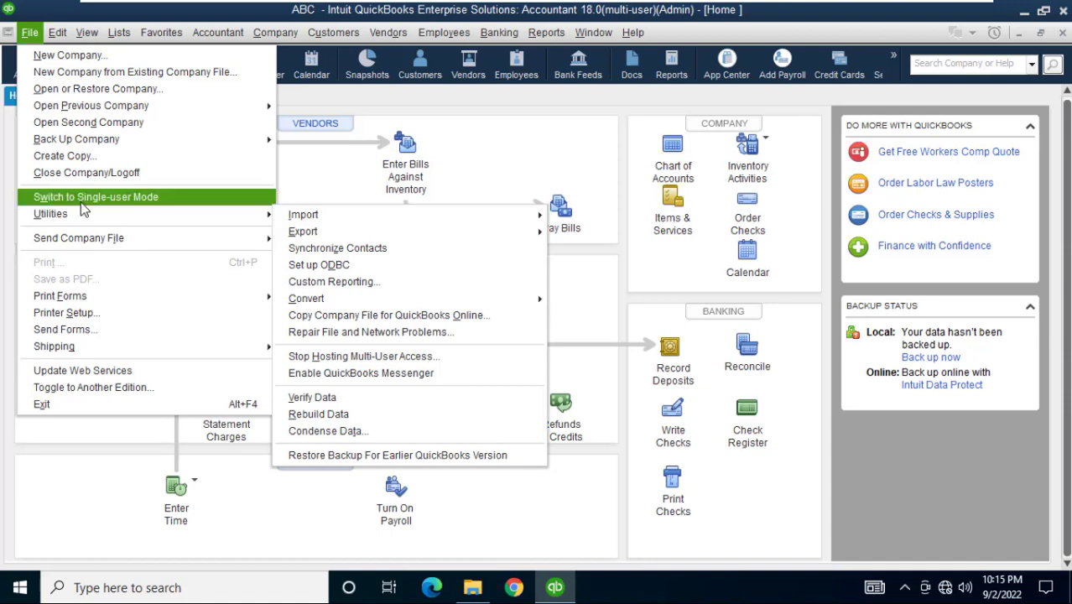
{"action": "left_click", "coordinate": [413, 98]}
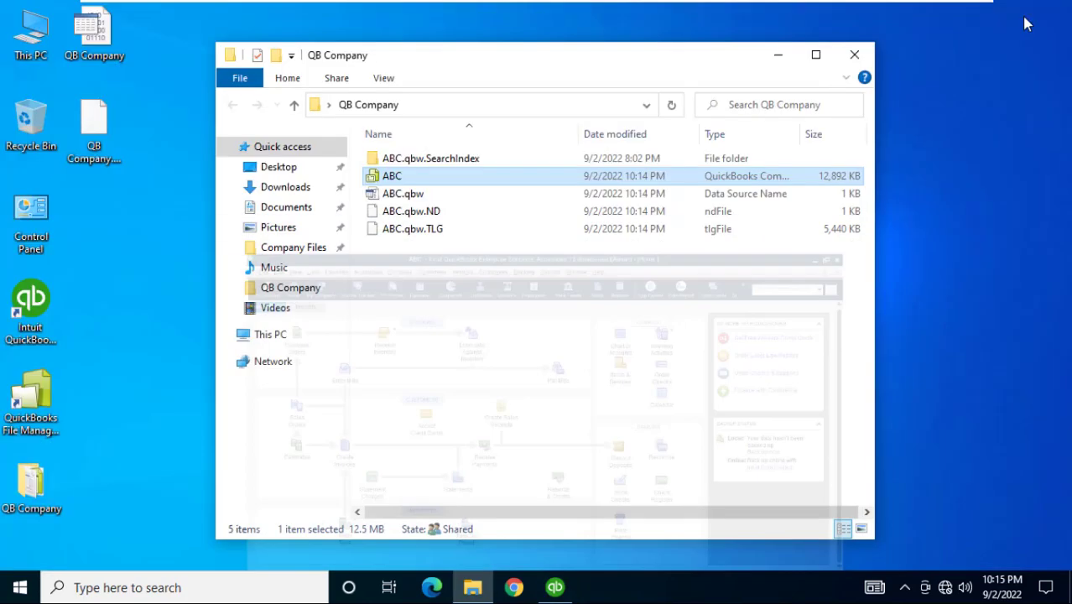
{"action": "left_click", "coordinate": [1025, 13]}
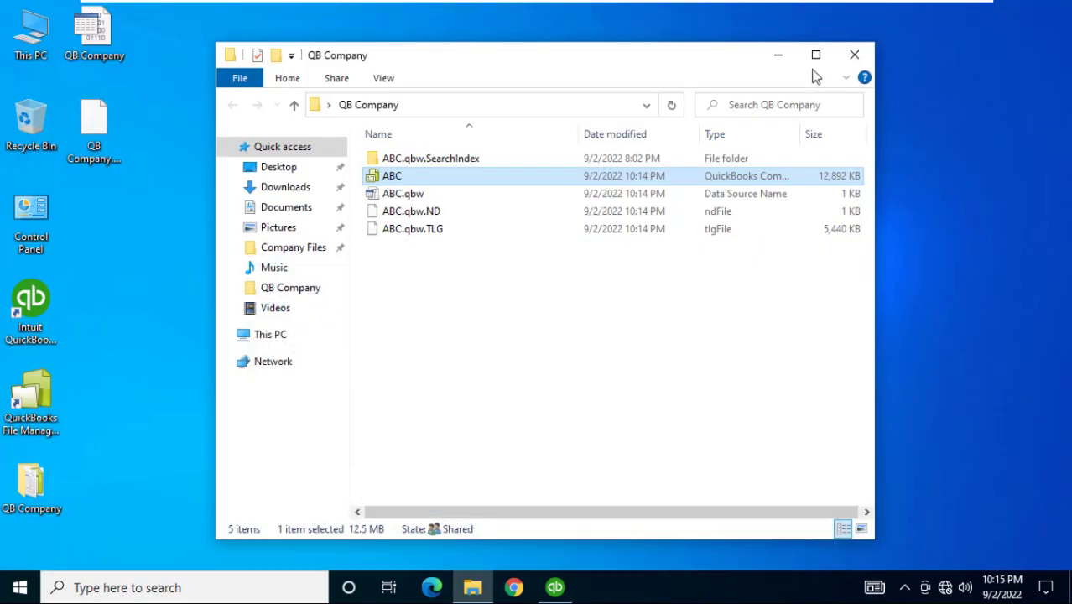
Close the QB Company folder window and refresh the desktop
{"action": "left_click", "coordinate": [854, 55]}
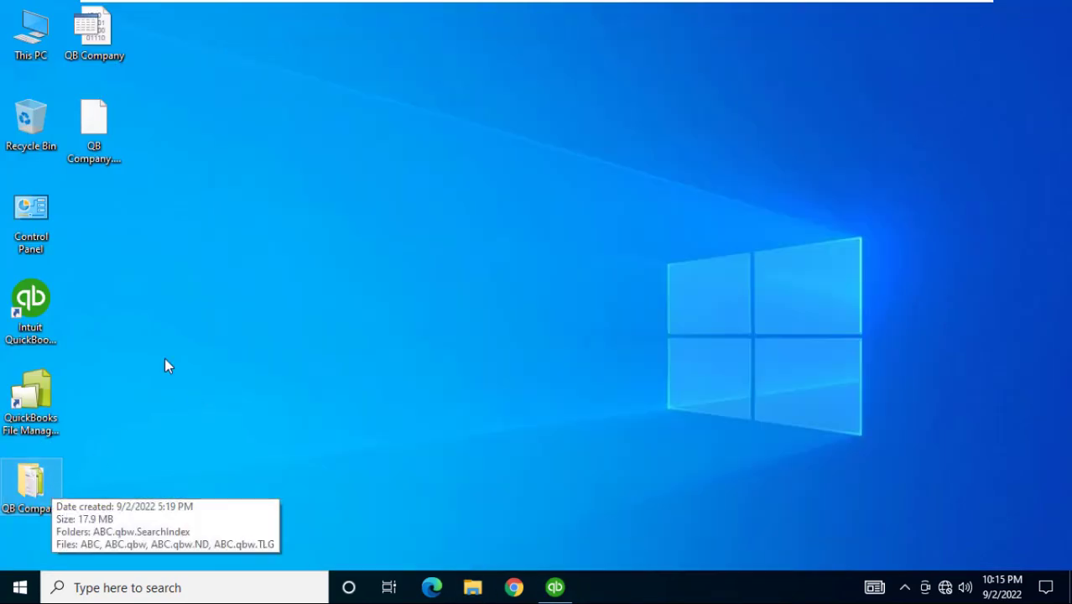
{"action": "right_click", "coordinate": [350, 202]}
{"action": "left_click", "coordinate": [384, 254]}
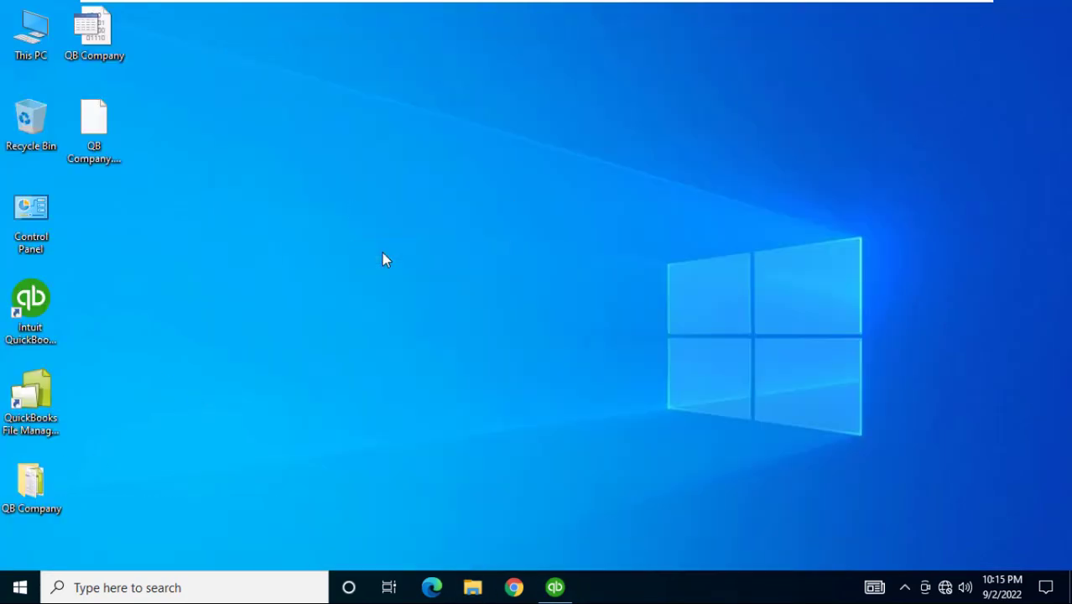
{"action": "mouse_move", "coordinate": [42, 482]}
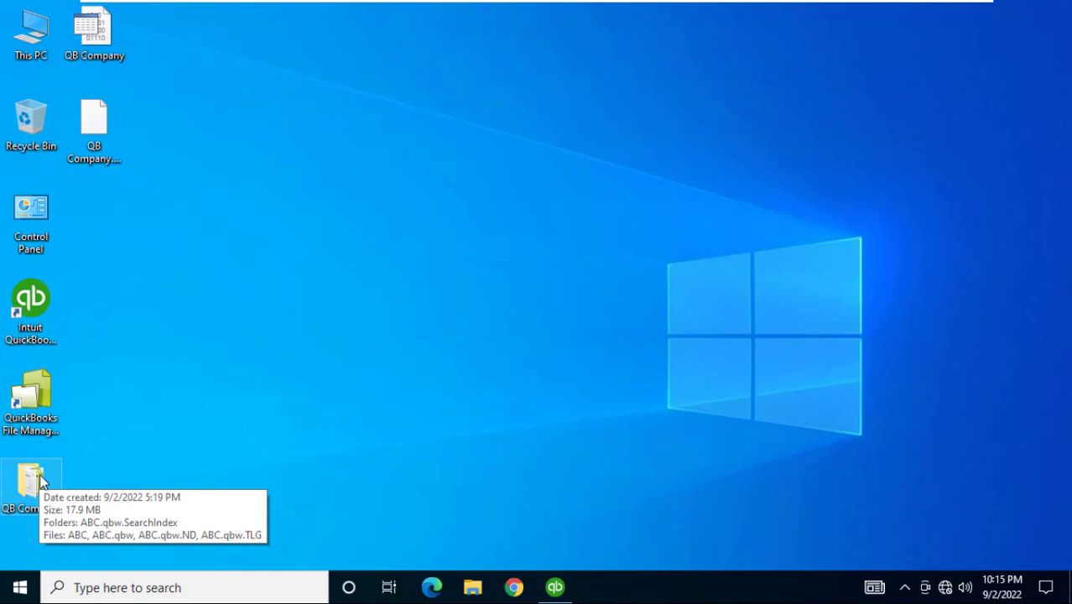
{"action": "right_click", "coordinate": [41, 476]}
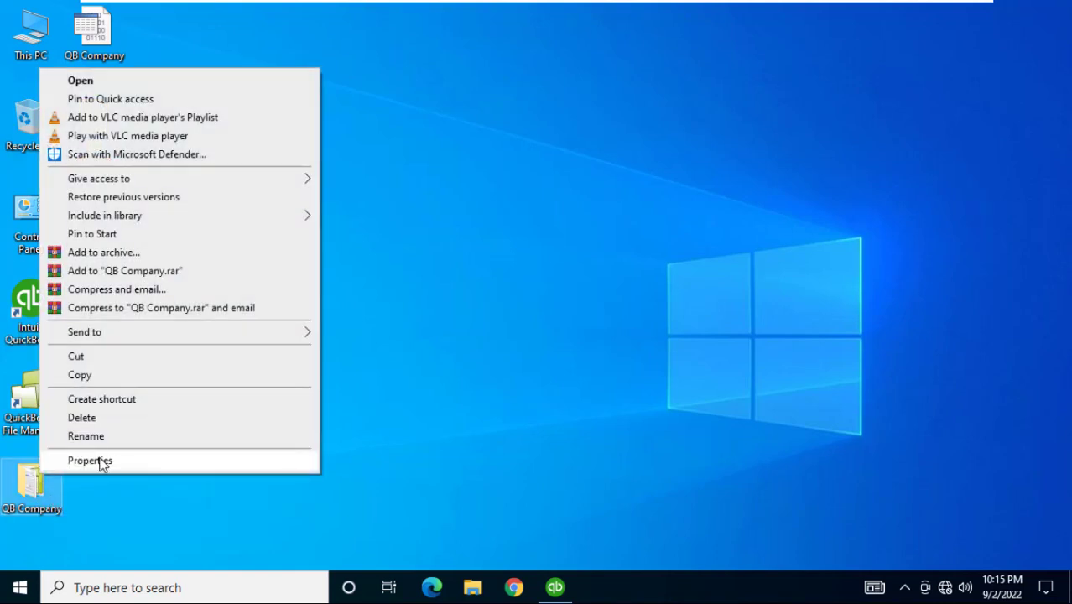
{"action": "left_click", "coordinate": [100, 520]}
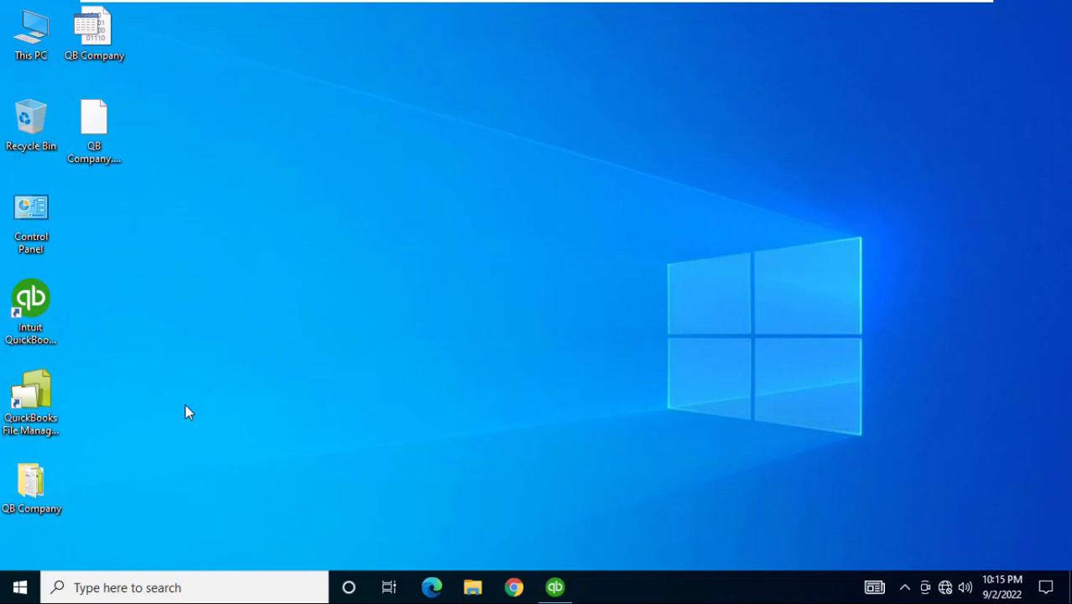
Launch QuickBooks Database Server Manager from the Start menu's QuickBooks group
{"action": "left_click", "coordinate": [18, 589]}
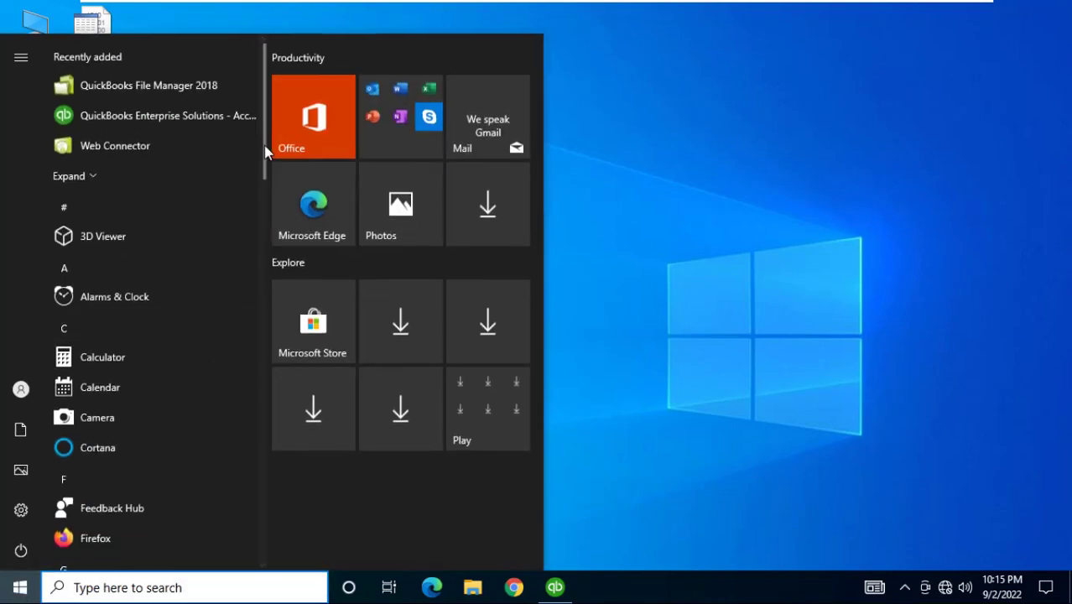
{"action": "left_click_drag", "start_coordinate": [265, 151], "coordinate": [257, 406]}
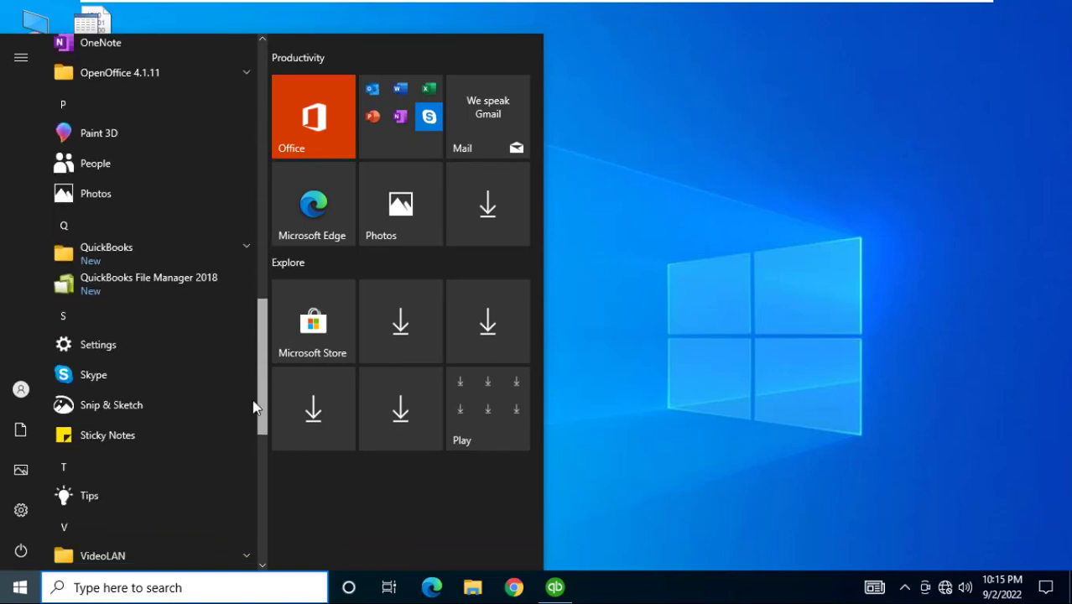
{"action": "left_click", "coordinate": [192, 247]}
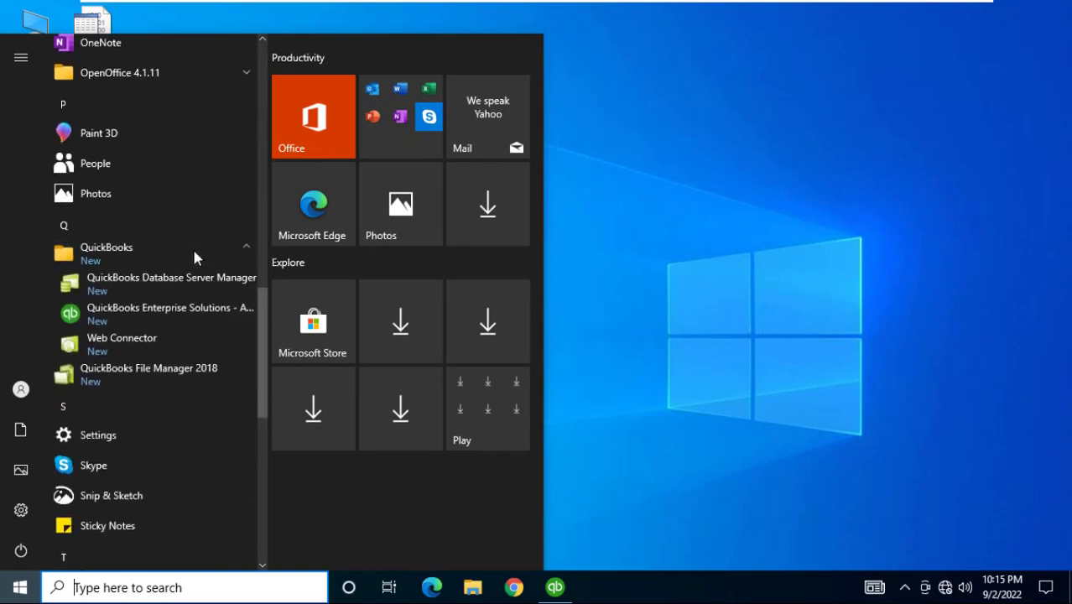
{"action": "left_click", "coordinate": [143, 291]}
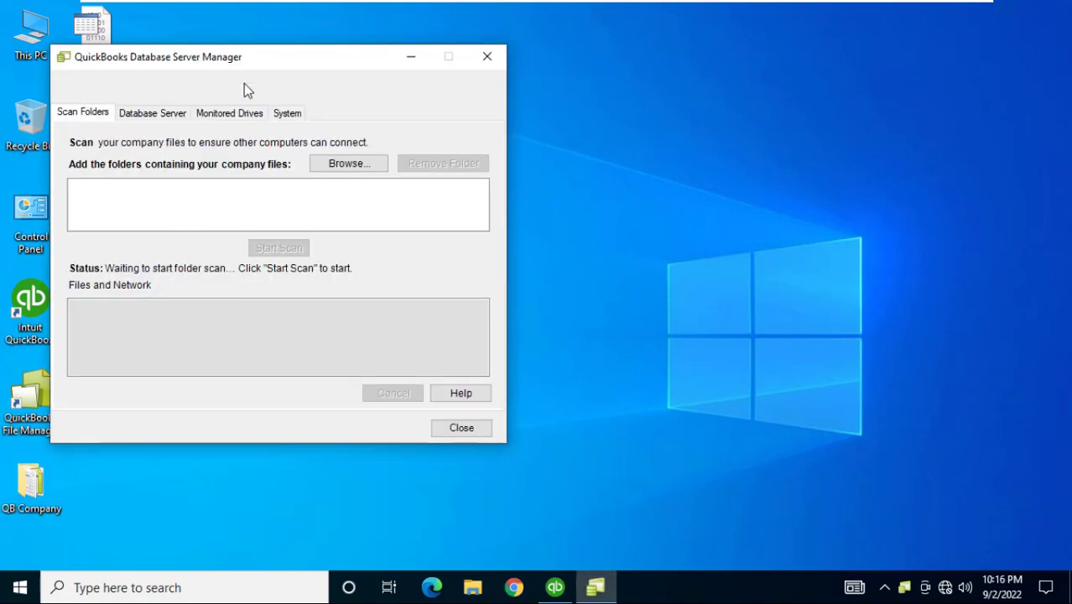
{"action": "left_click_drag", "start_coordinate": [242, 56], "coordinate": [453, 58]}
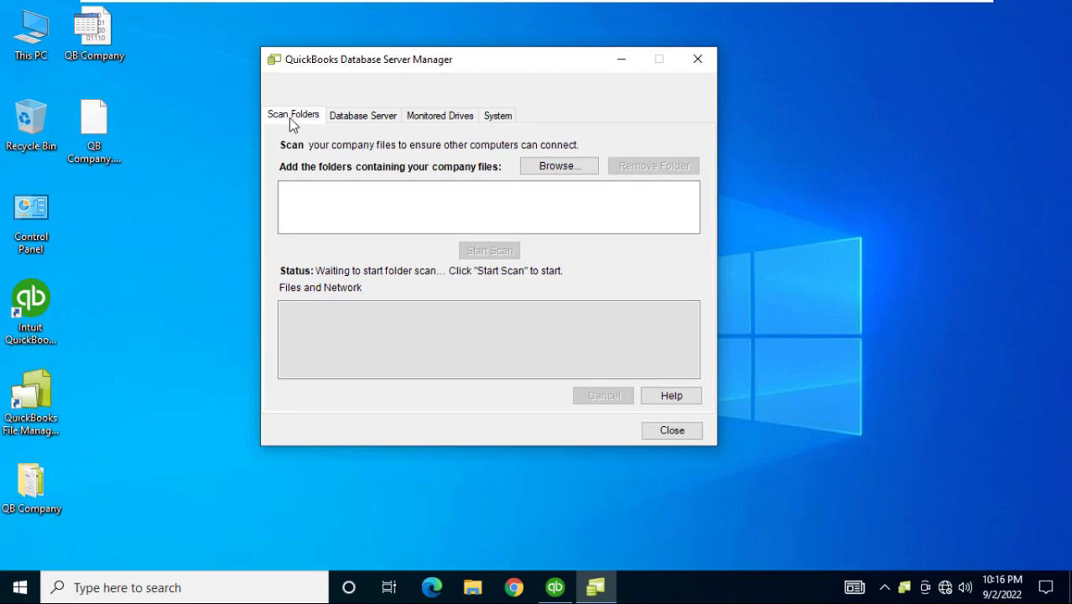
Add the desktop QB Company folder, scan it, and close the manager when the scan completes
{"action": "left_click", "coordinate": [543, 167]}
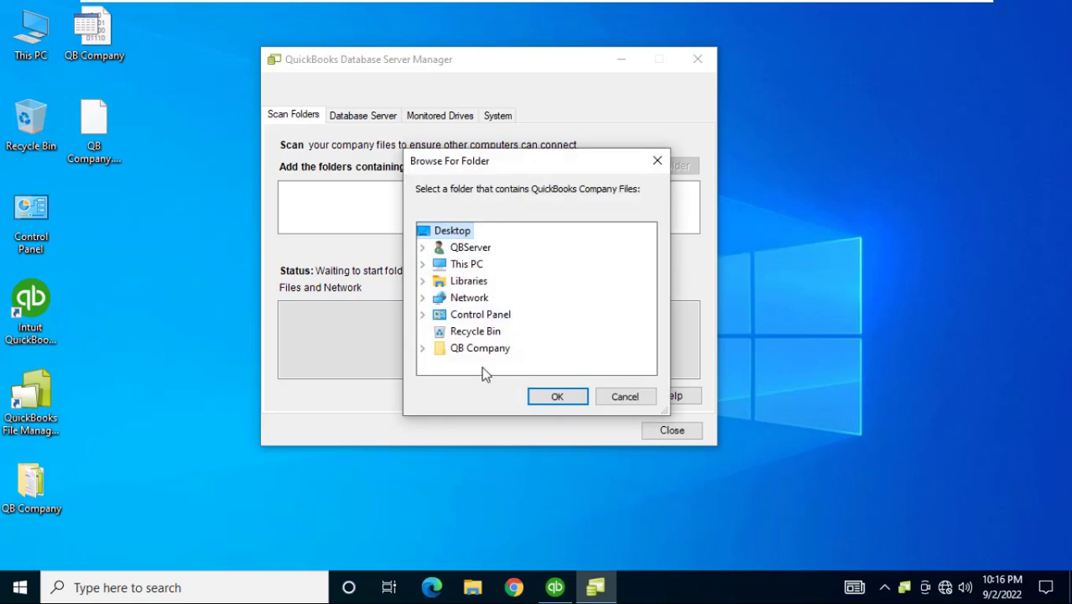
{"action": "double_click", "coordinate": [473, 350]}
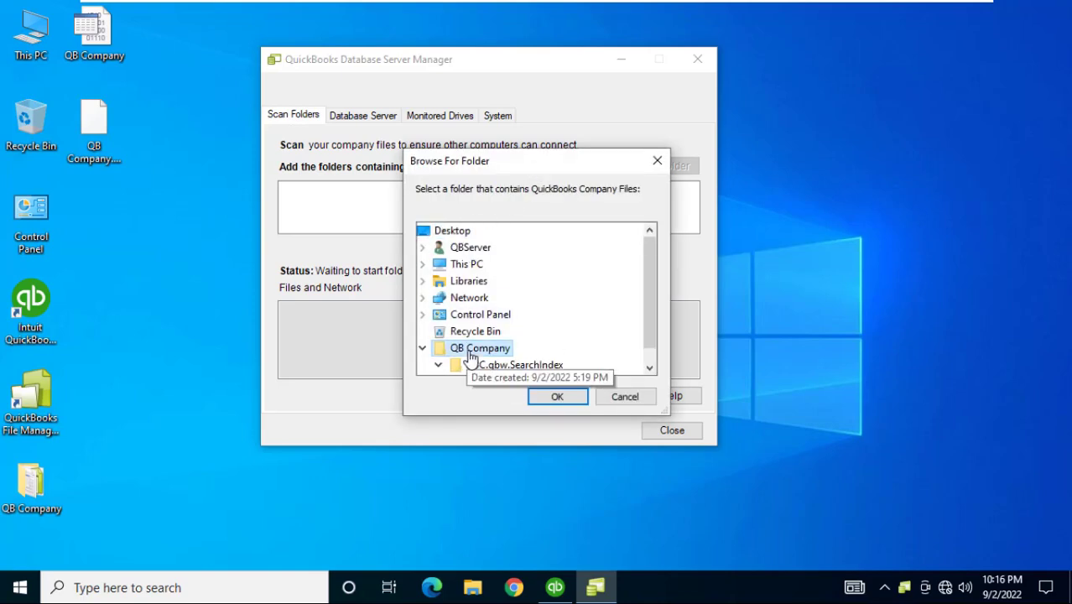
{"action": "left_click", "coordinate": [567, 396]}
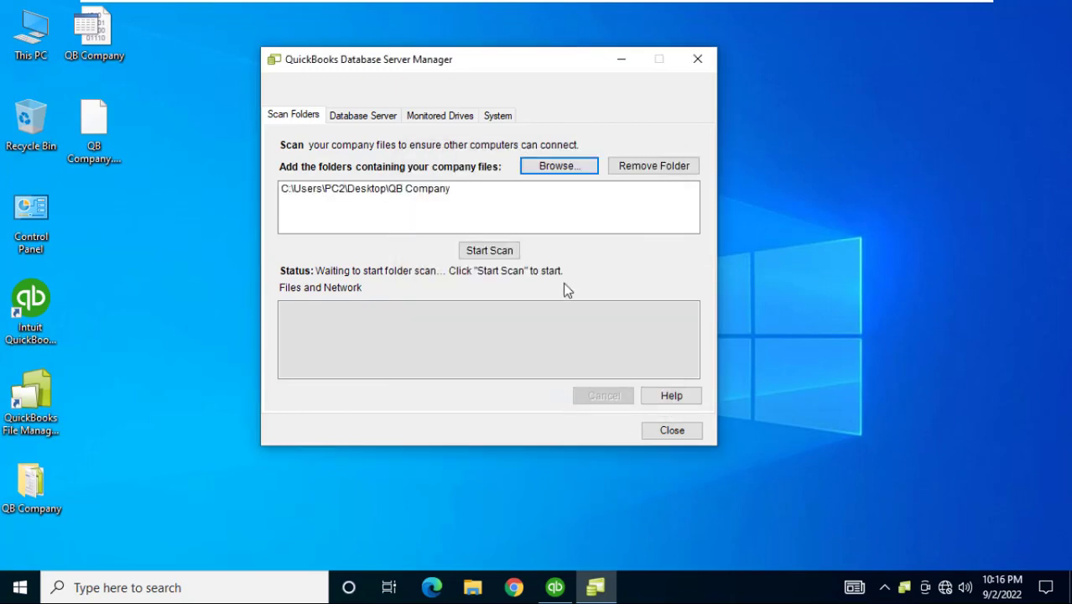
{"action": "left_click", "coordinate": [431, 192]}
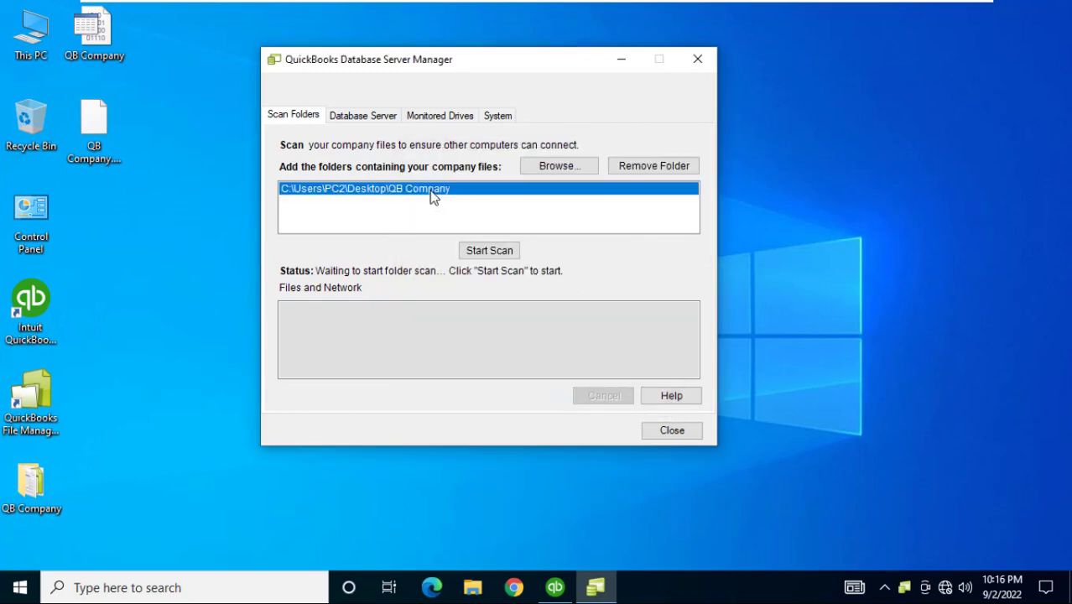
{"action": "left_click", "coordinate": [484, 249]}
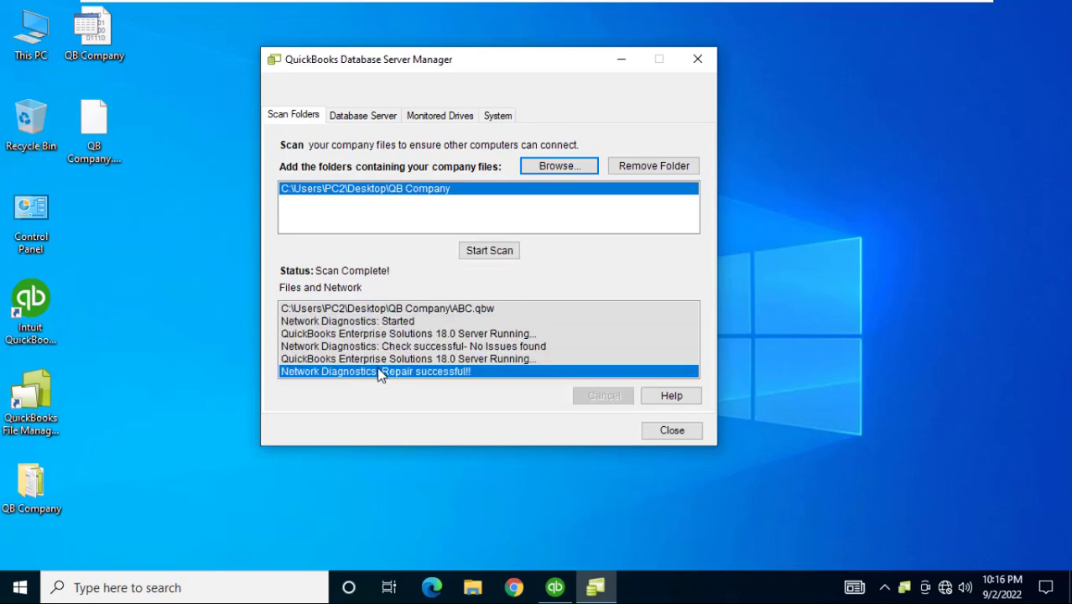
{"action": "left_click", "coordinate": [660, 438]}
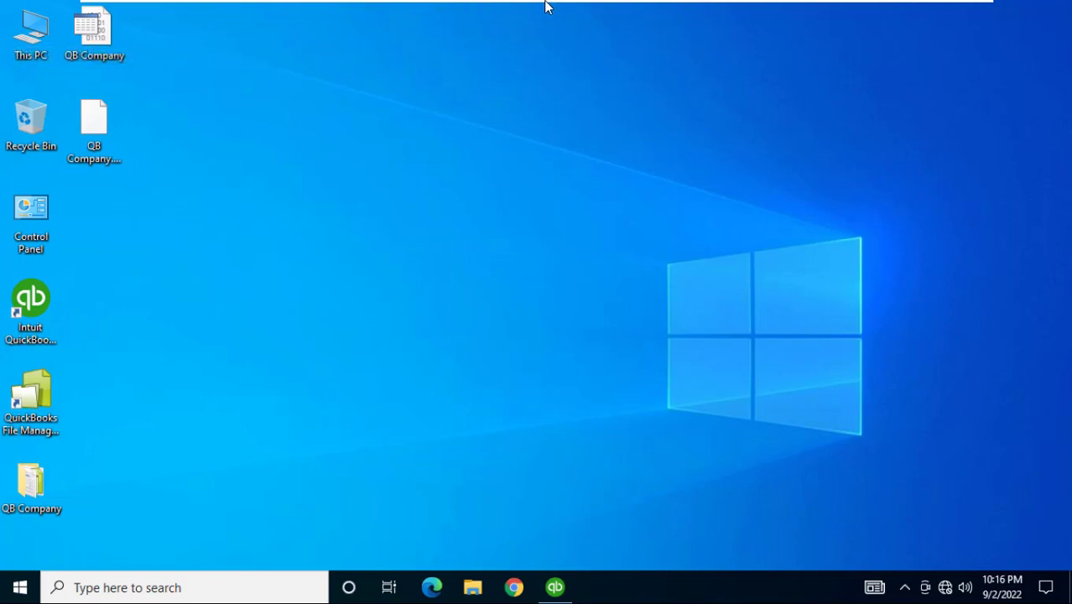
Switch to the PC2 VM tab and click into its desktop to capture input
{"action": "mouse_move", "coordinate": [709, 10]}
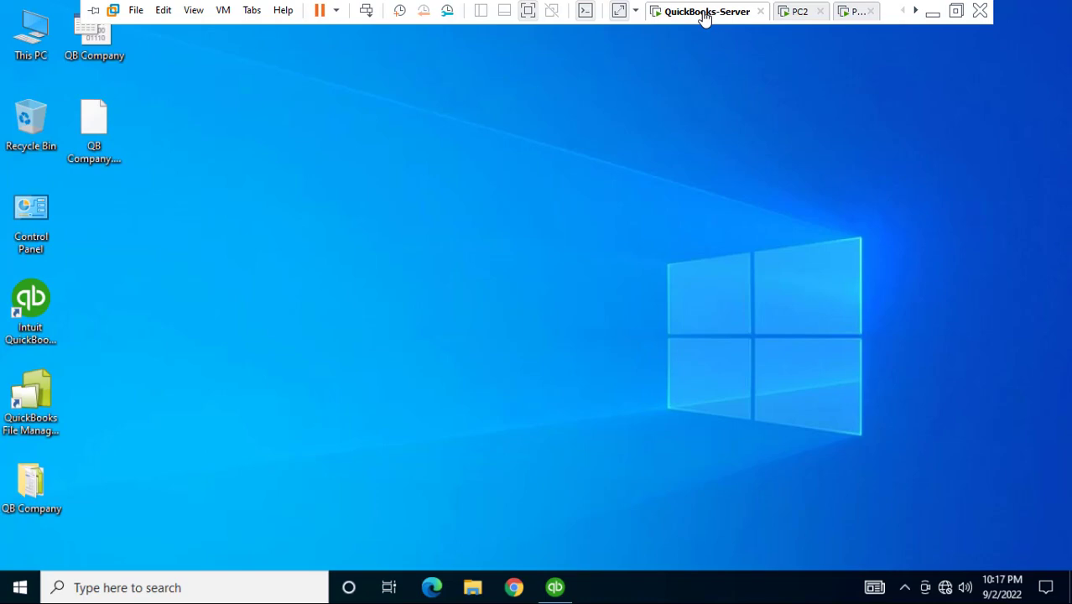
{"action": "left_click", "coordinate": [800, 12]}
{"action": "left_click", "coordinate": [771, 131]}
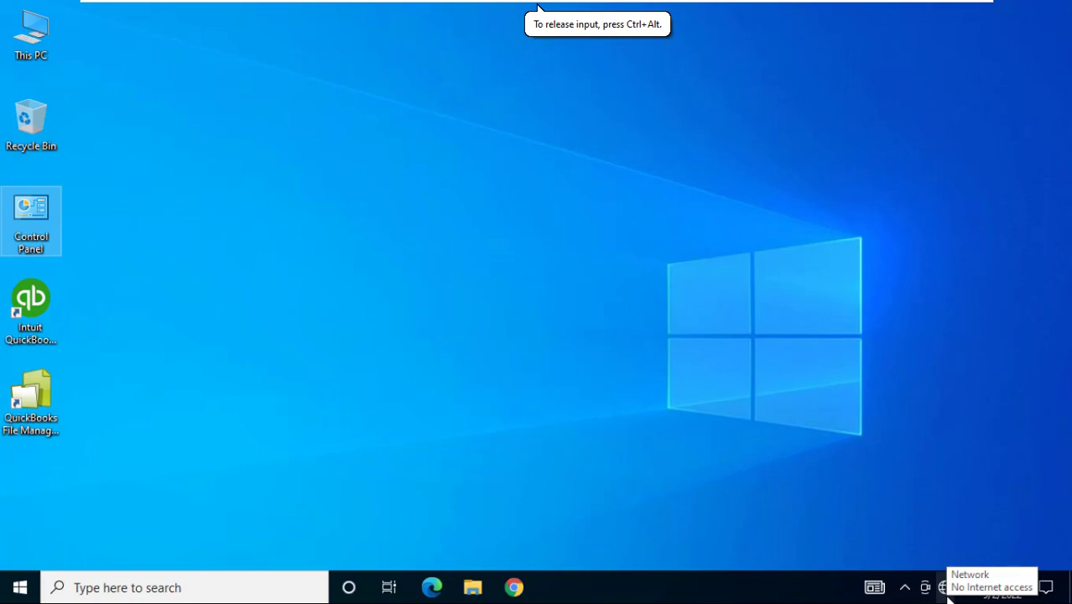
Open the IPv4 properties of Ethernet0 through Network & Internet adapter options
{"action": "right_click", "coordinate": [945, 589]}
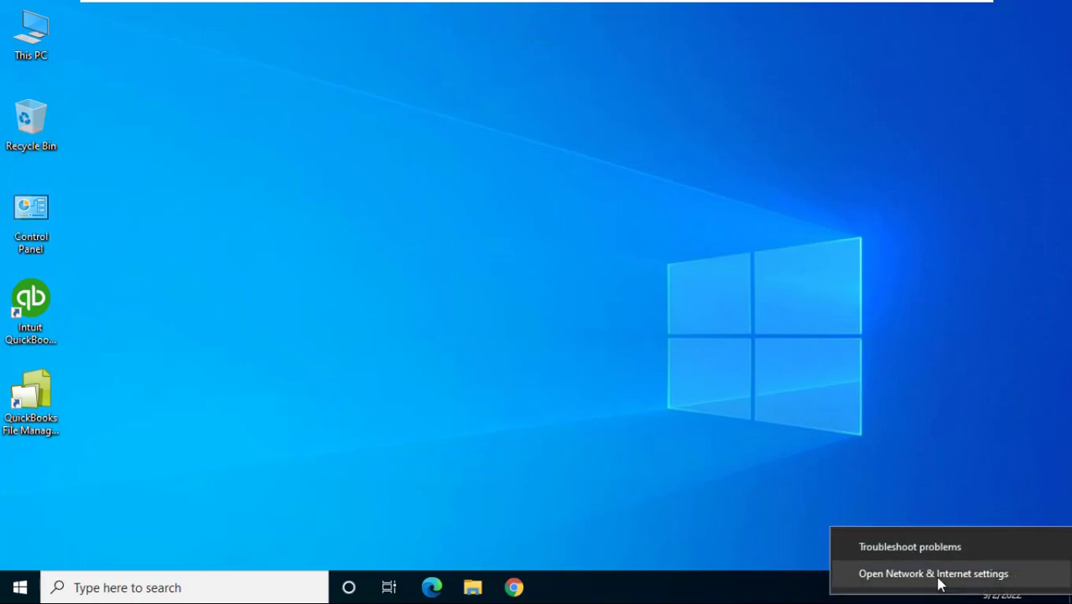
{"action": "left_click", "coordinate": [940, 574]}
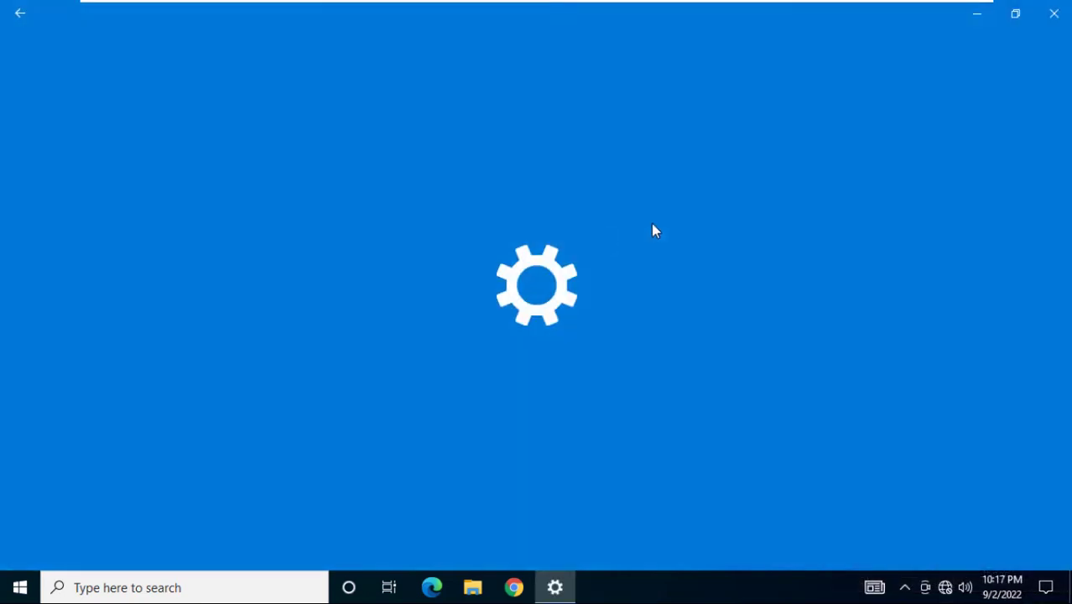
{"action": "scroll", "coordinate": [647, 356], "scroll_direction": "down", "scroll_amount": 3}
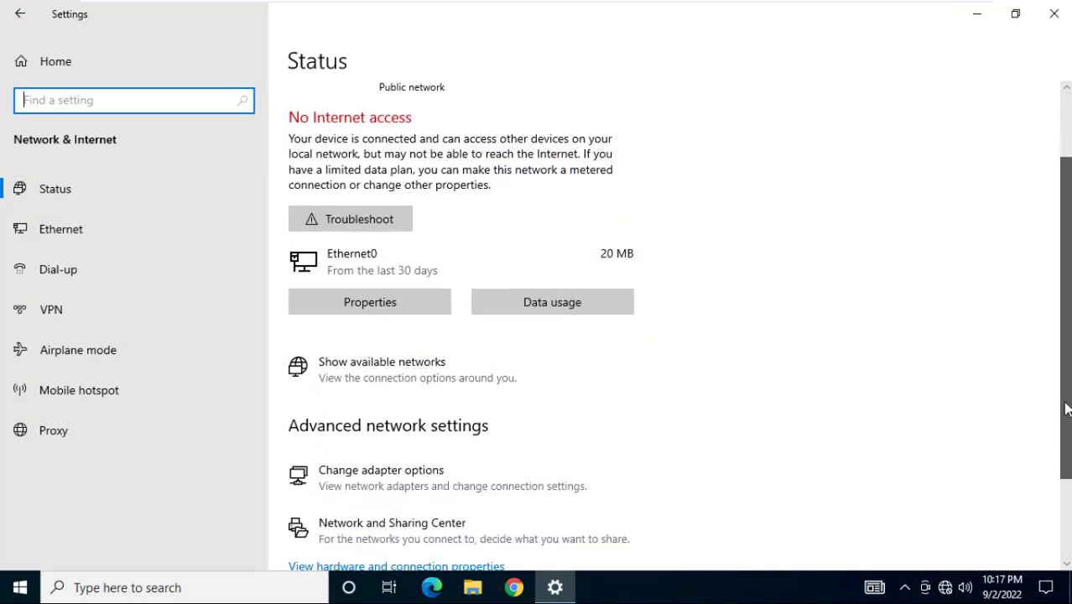
{"action": "left_click", "coordinate": [431, 422]}
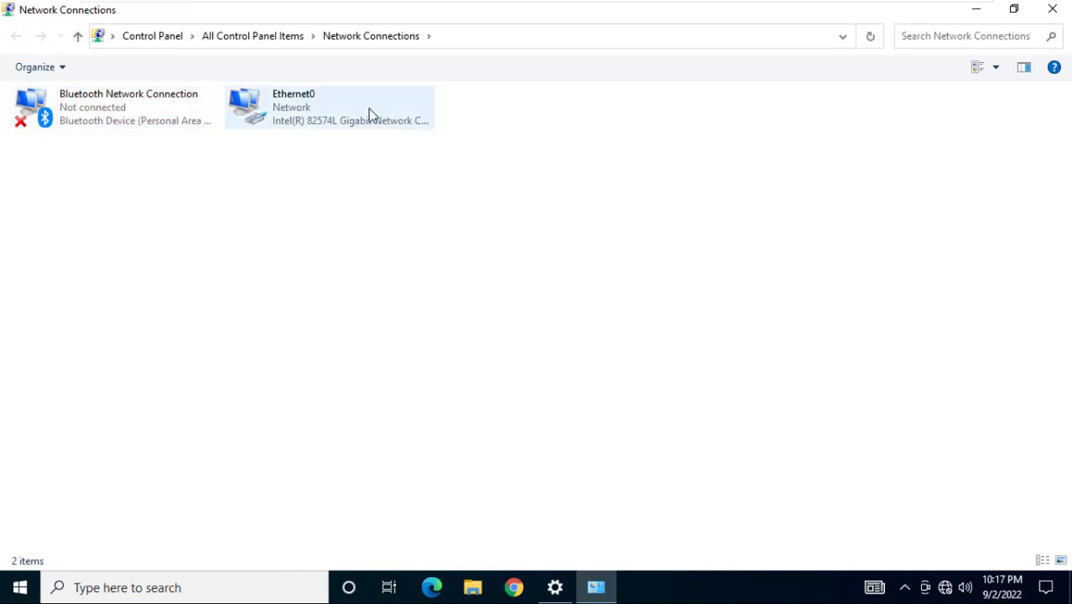
{"action": "double_click", "coordinate": [334, 114]}
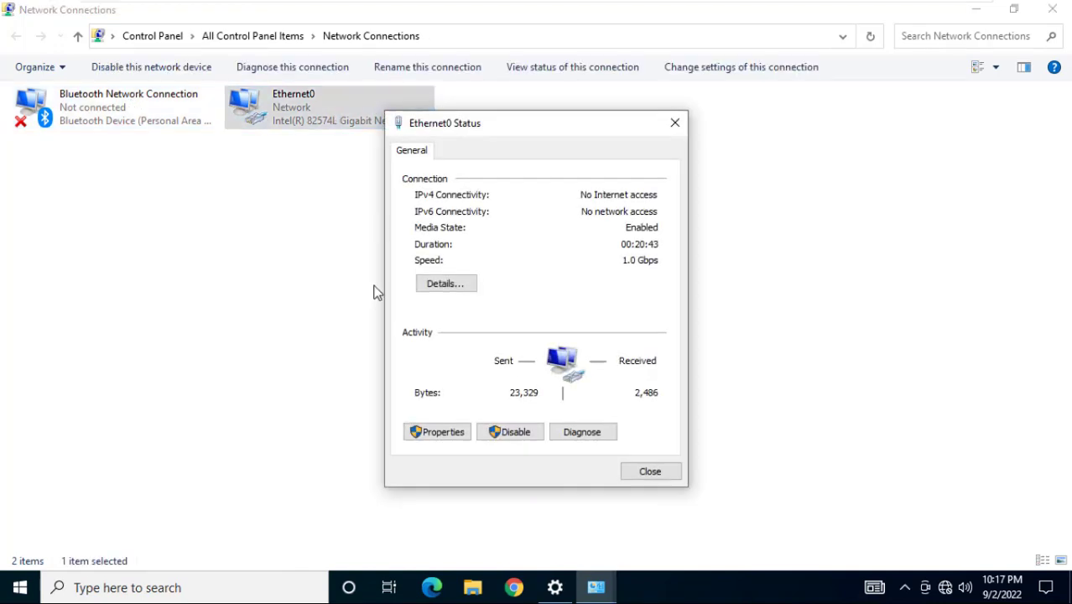
{"action": "left_click", "coordinate": [457, 435]}
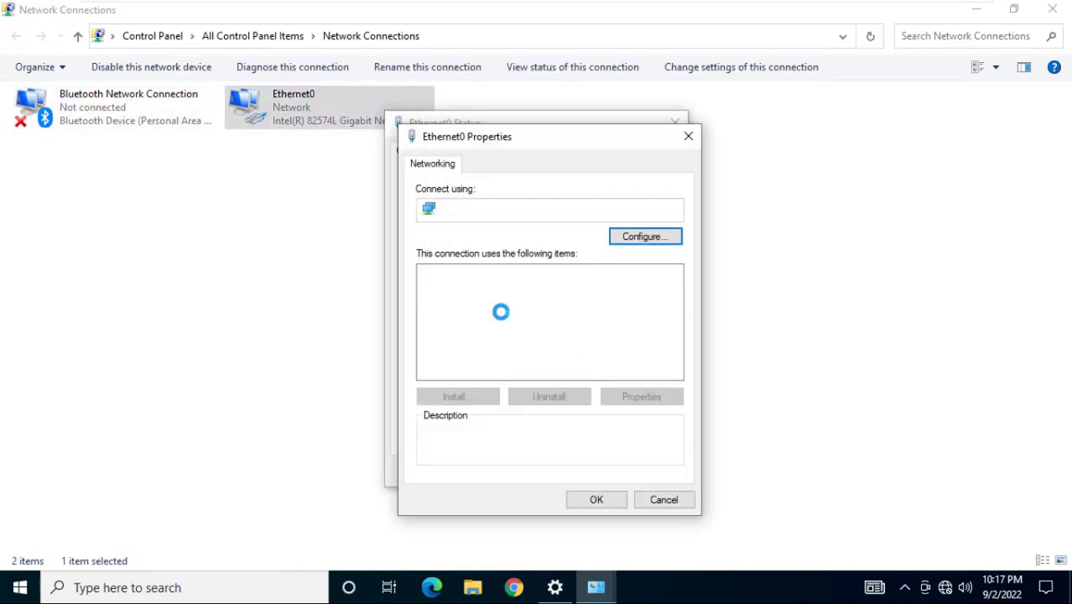
{"action": "double_click", "coordinate": [538, 317]}
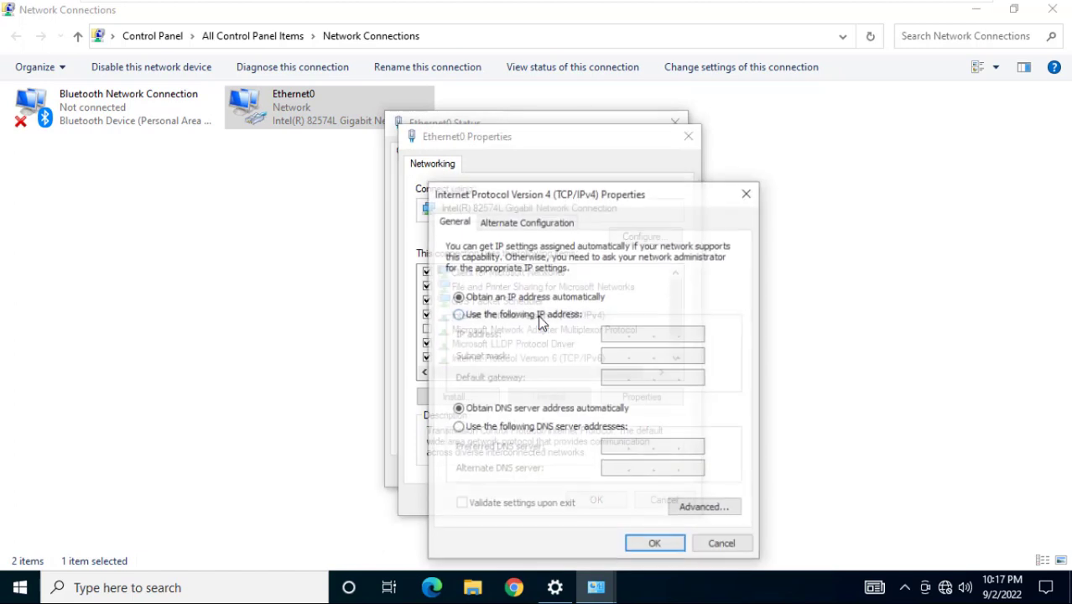
Set static IP 192.168.1.2, mask 255.255.255.0 and gateway 192.168.1.1, then save
{"action": "left_click", "coordinate": [517, 316]}
{"action": "left_click", "coordinate": [611, 336]}
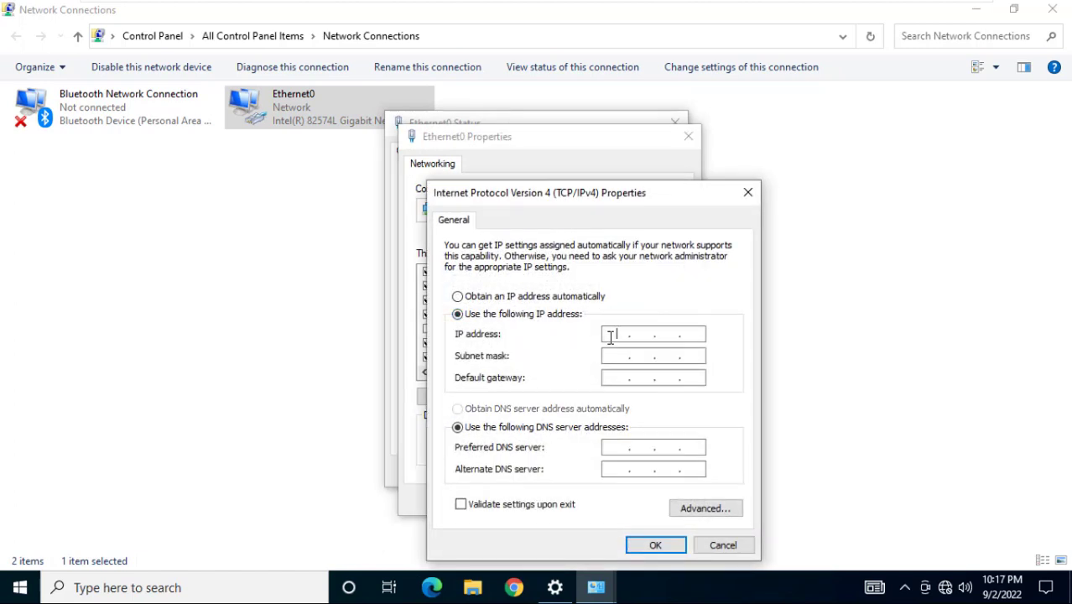
{"action": "type", "text": "192.168.1.2"}
{"action": "key", "text": "Tab"}
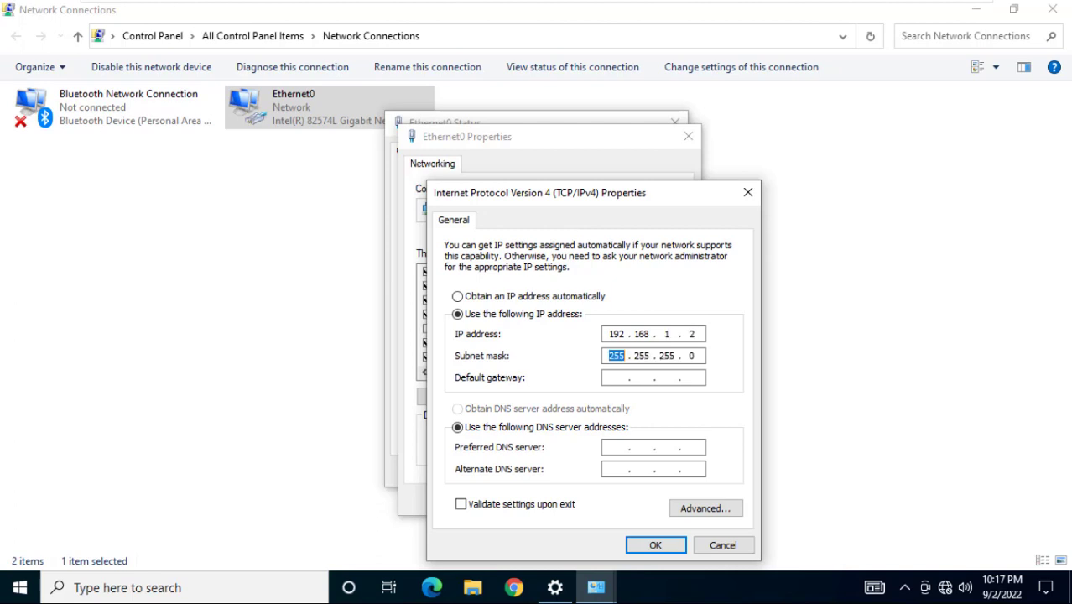
{"action": "key", "text": "Tab"}
{"action": "type", "text": "192.168.1.1"}
{"action": "left_click", "coordinate": [651, 546]}
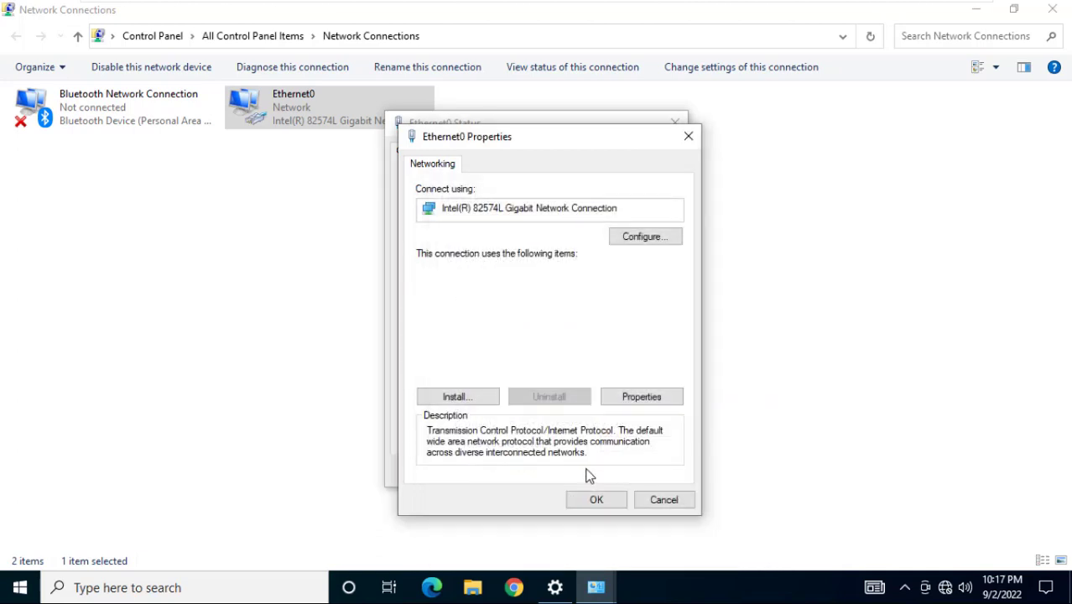
{"action": "left_click", "coordinate": [594, 497]}
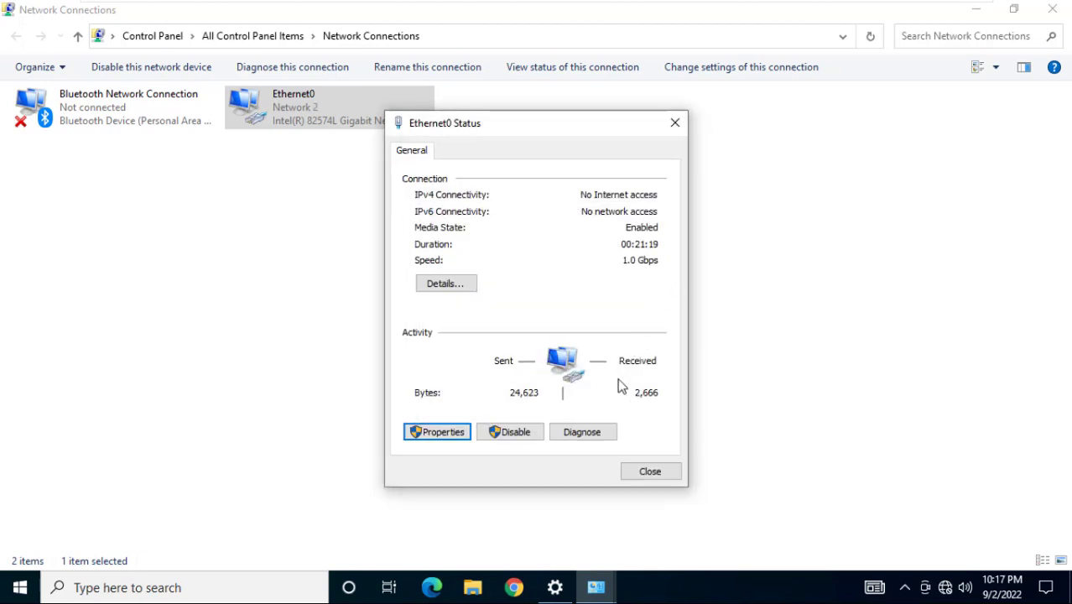
Close the adapter windows and open the advanced sharing settings in Network and Sharing Center
{"action": "left_click", "coordinate": [640, 475]}
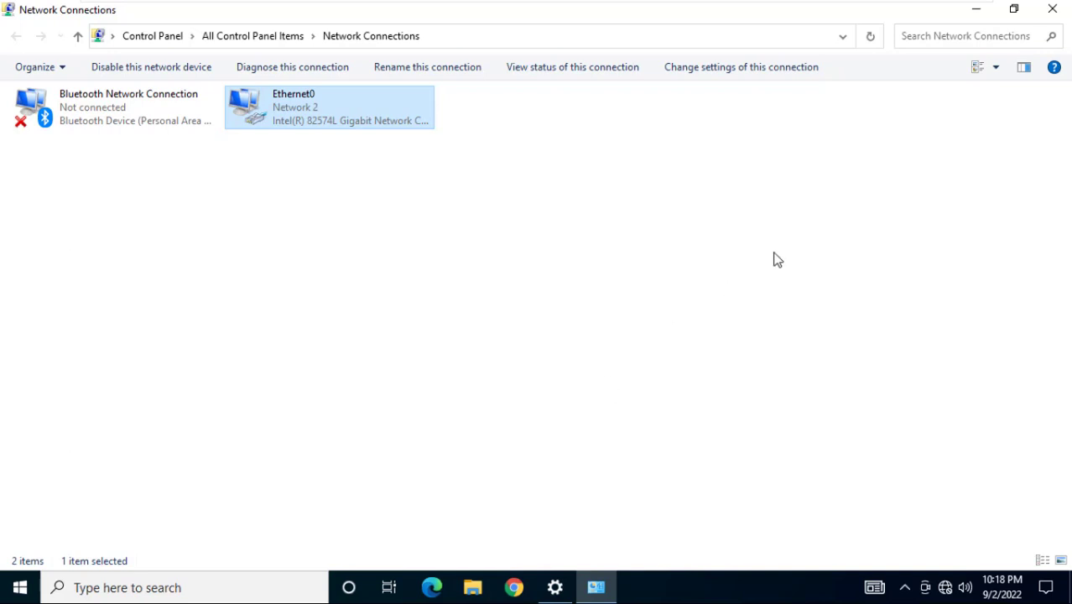
{"action": "left_click", "coordinate": [1053, 15]}
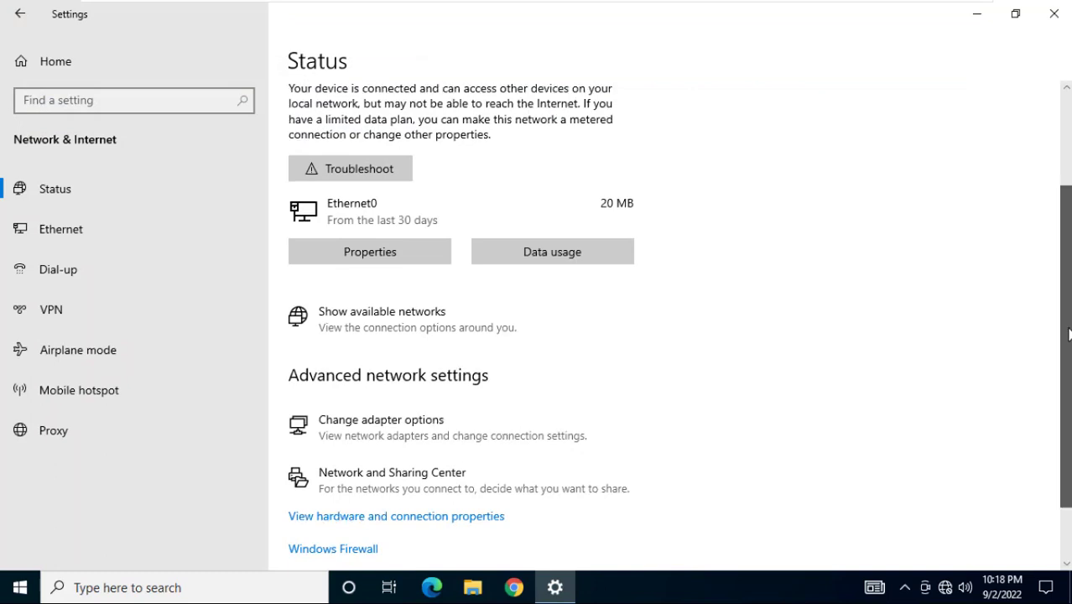
{"action": "scroll", "coordinate": [464, 411], "scroll_direction": "down", "scroll_amount": 2}
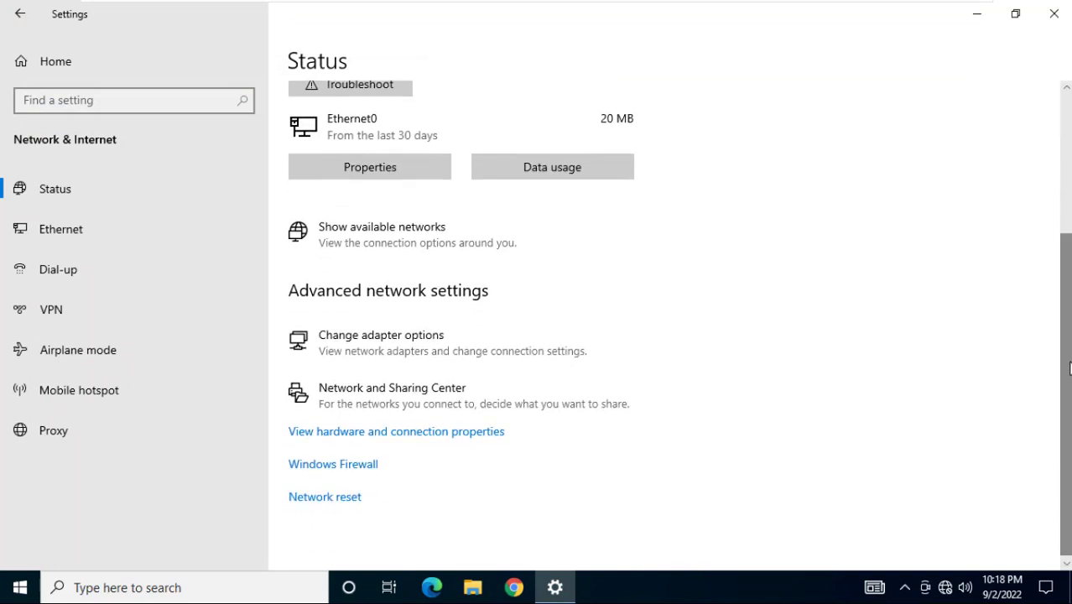
{"action": "left_click", "coordinate": [416, 396]}
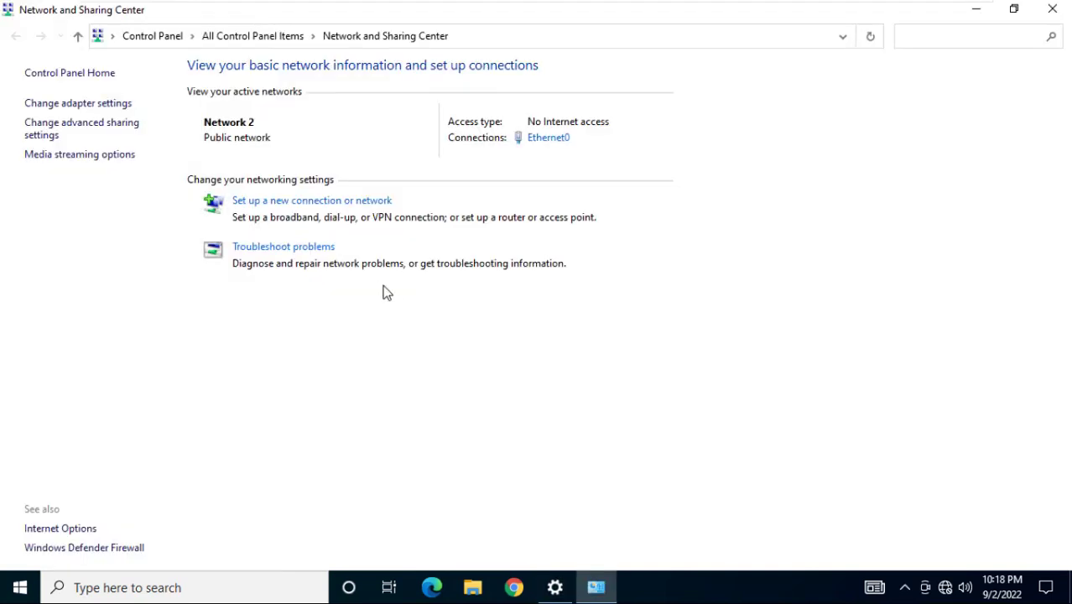
{"action": "left_click", "coordinate": [57, 136]}
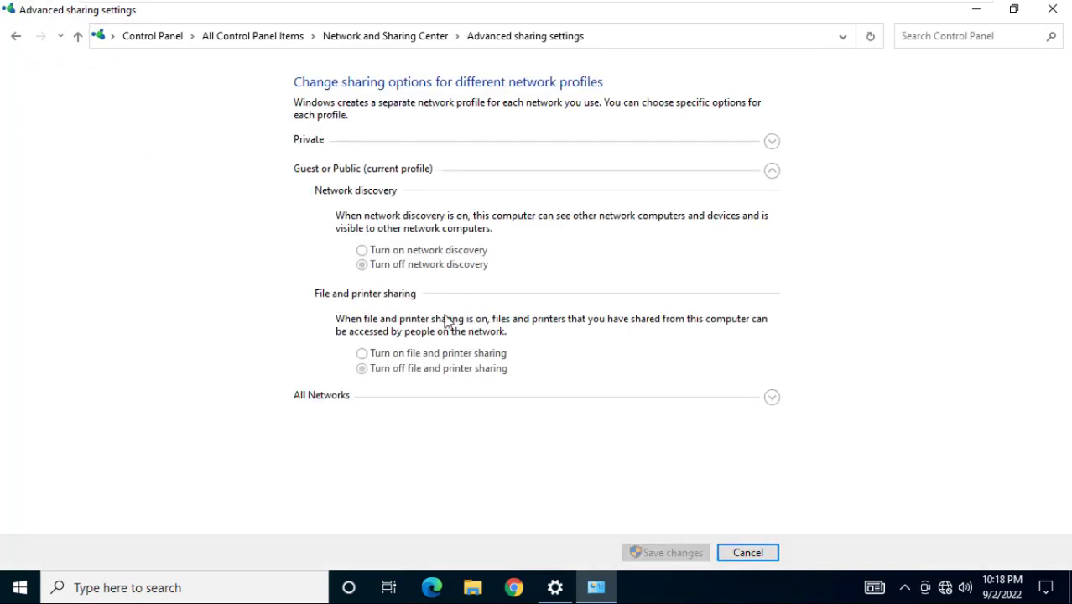
Turn on network discovery and file and printer sharing for the Private profile, then save
{"action": "left_click", "coordinate": [335, 398]}
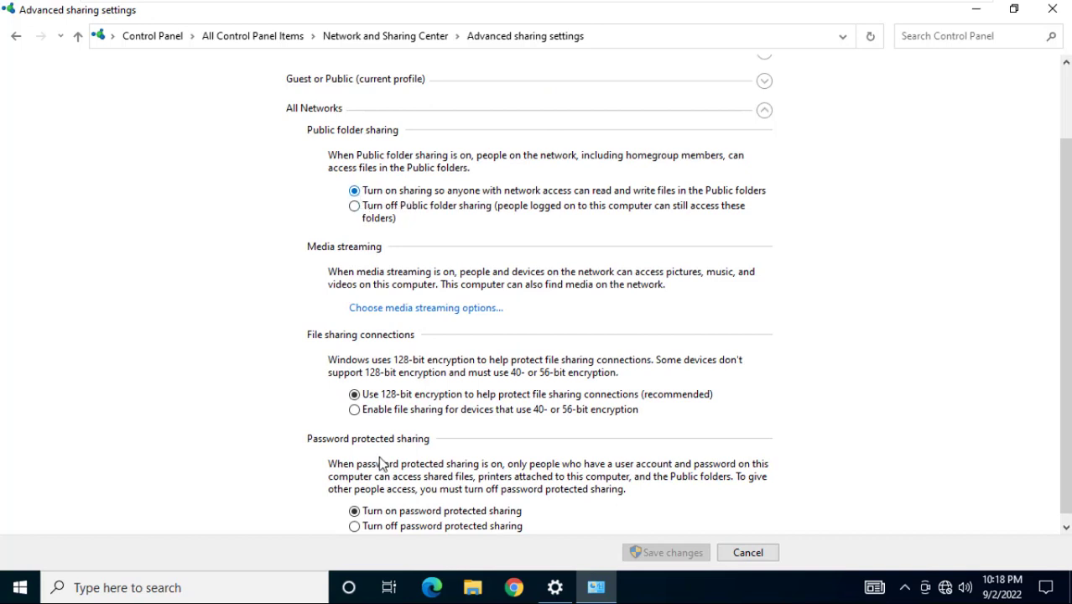
{"action": "left_click", "coordinate": [347, 84]}
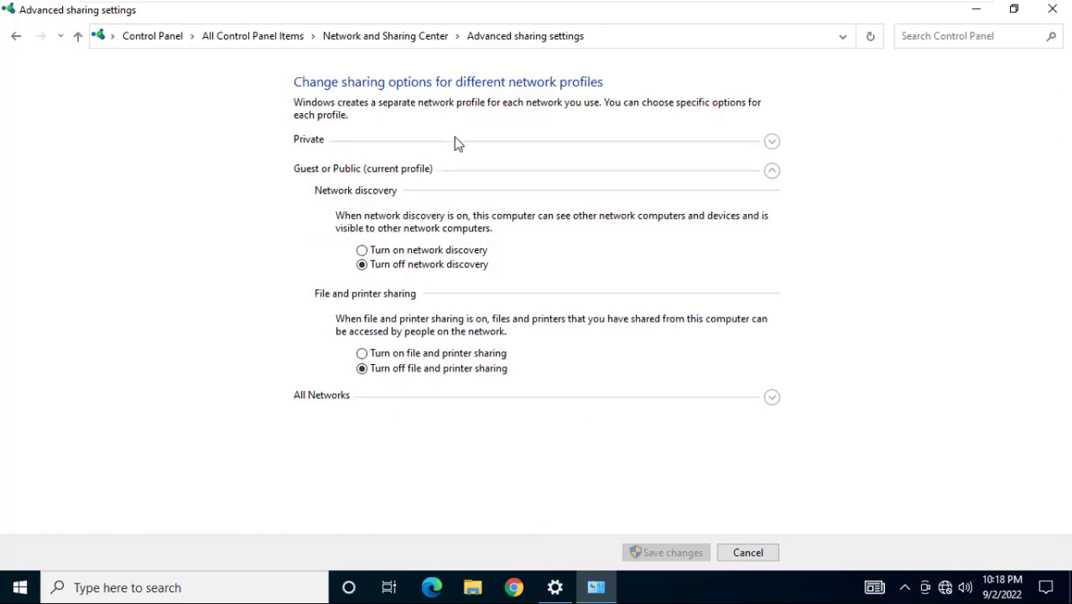
{"action": "left_click", "coordinate": [389, 251]}
{"action": "left_click", "coordinate": [368, 142]}
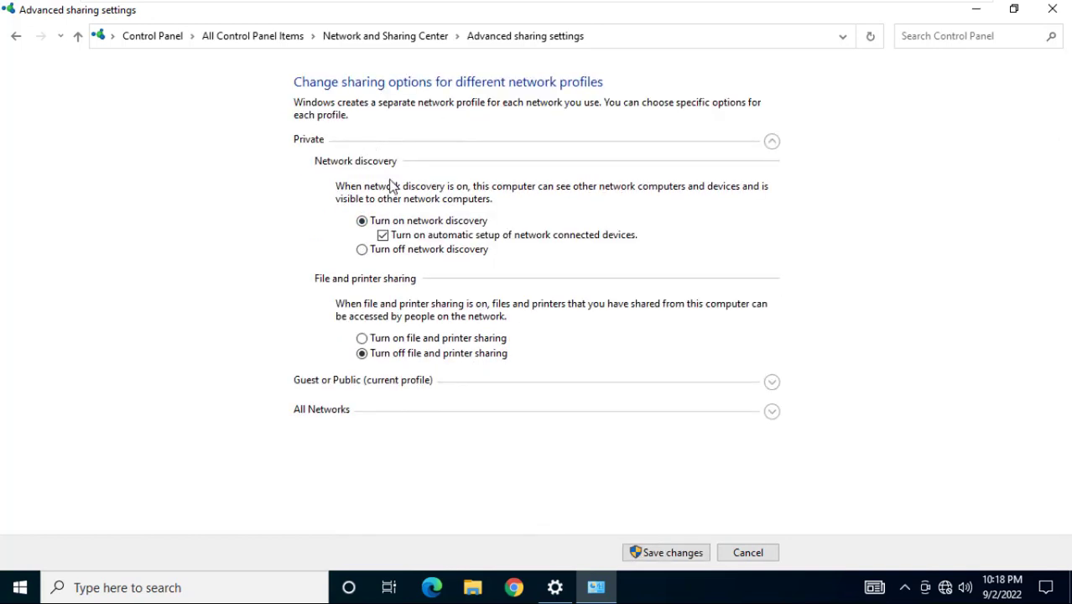
{"action": "left_click", "coordinate": [424, 340]}
{"action": "left_click", "coordinate": [651, 552]}
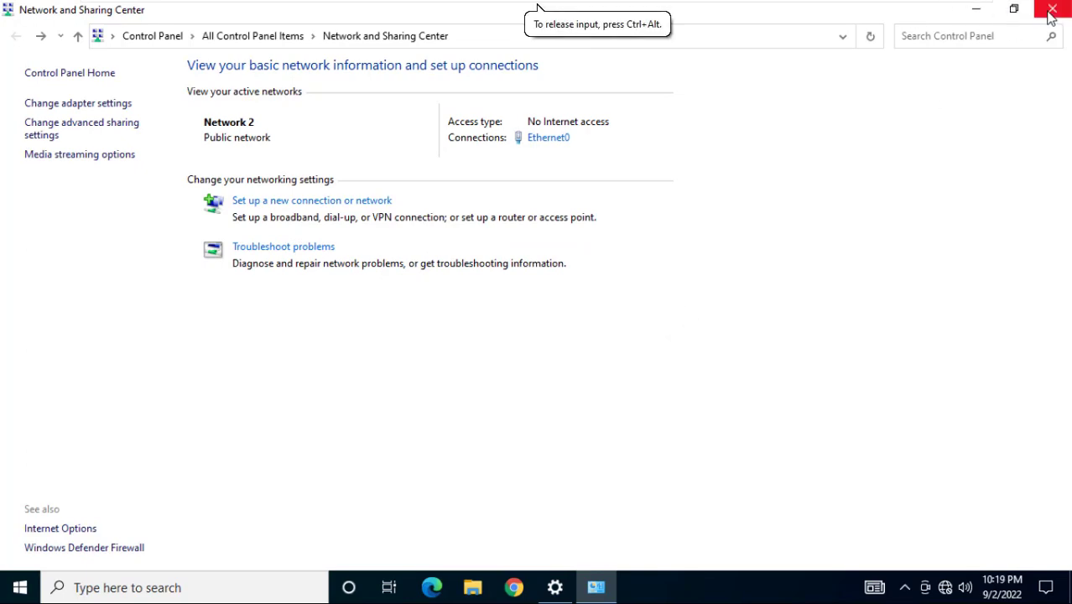
{"action": "left_click", "coordinate": [1050, 10]}
Close the network settings window and switch to the next client virtual machine
{"action": "left_click", "coordinate": [1051, 15]}
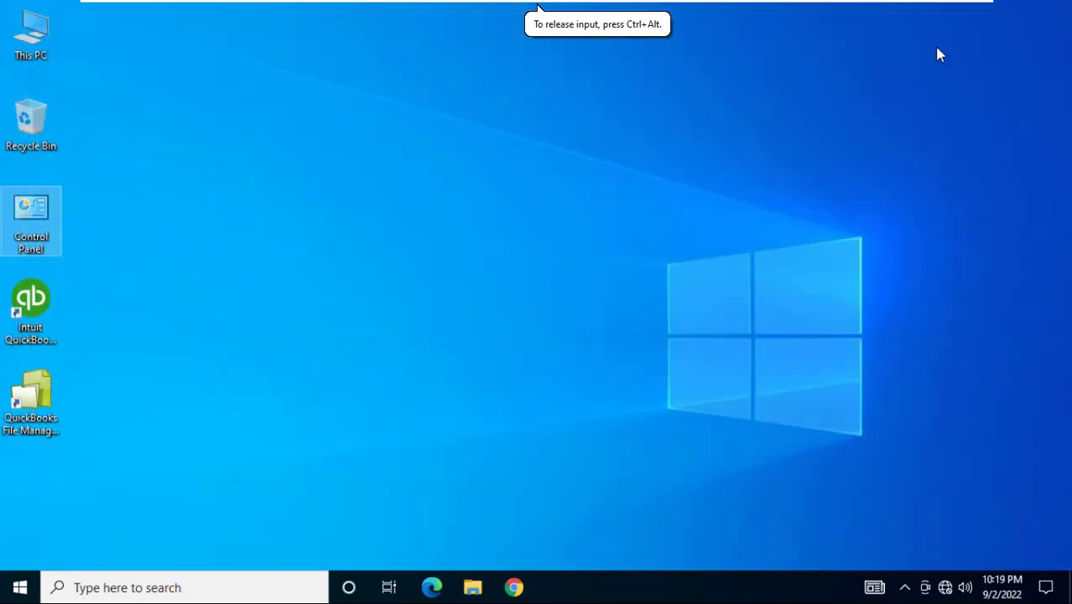
{"action": "mouse_move", "coordinate": [923, 4]}
{"action": "left_click", "coordinate": [856, 8]}
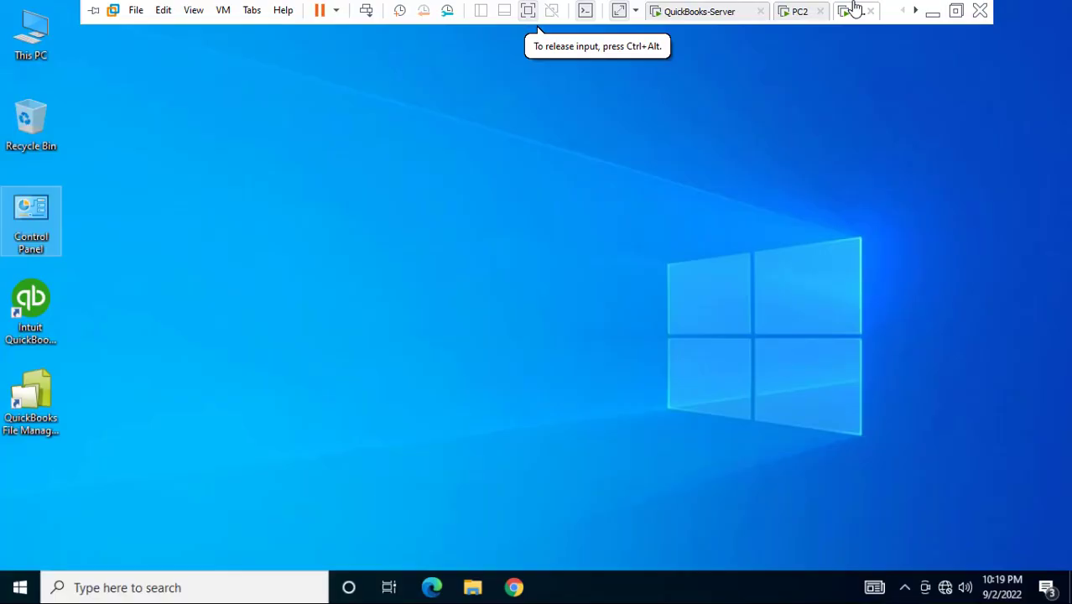
Open the IPv4 properties of Ethernet0 on this machine
{"action": "right_click", "coordinate": [946, 588]}
{"action": "left_click", "coordinate": [931, 566]}
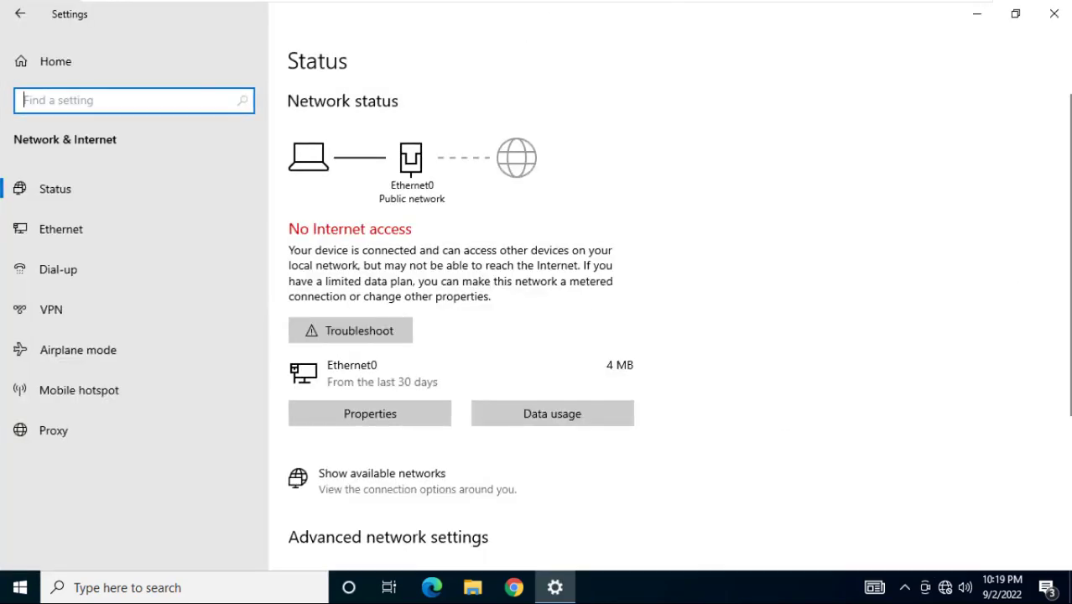
{"action": "left_click_drag", "start_coordinate": [1065, 215], "coordinate": [1064, 402]}
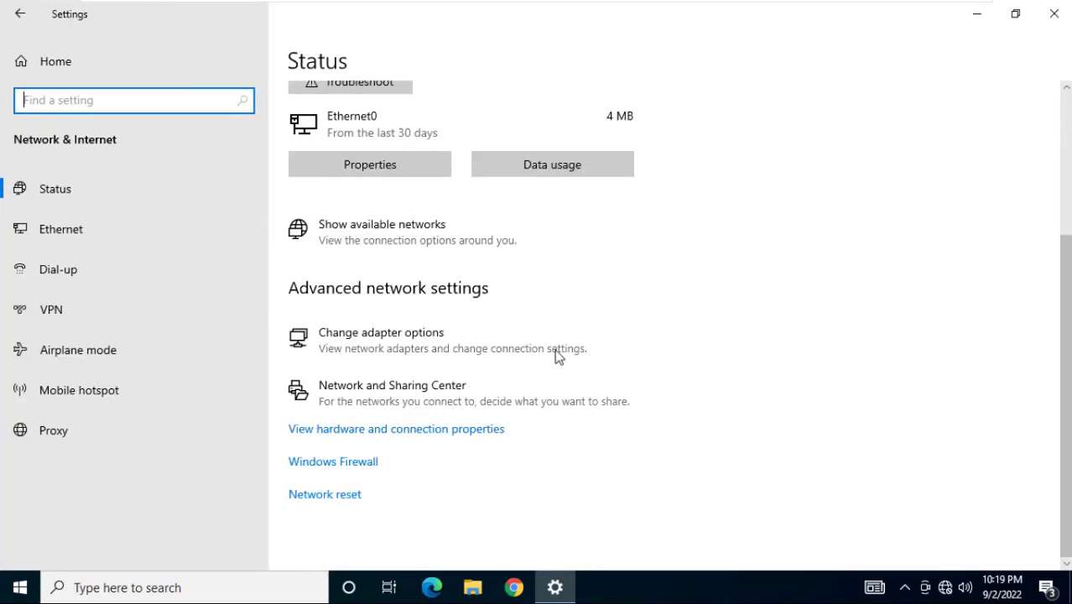
{"action": "left_click", "coordinate": [465, 339]}
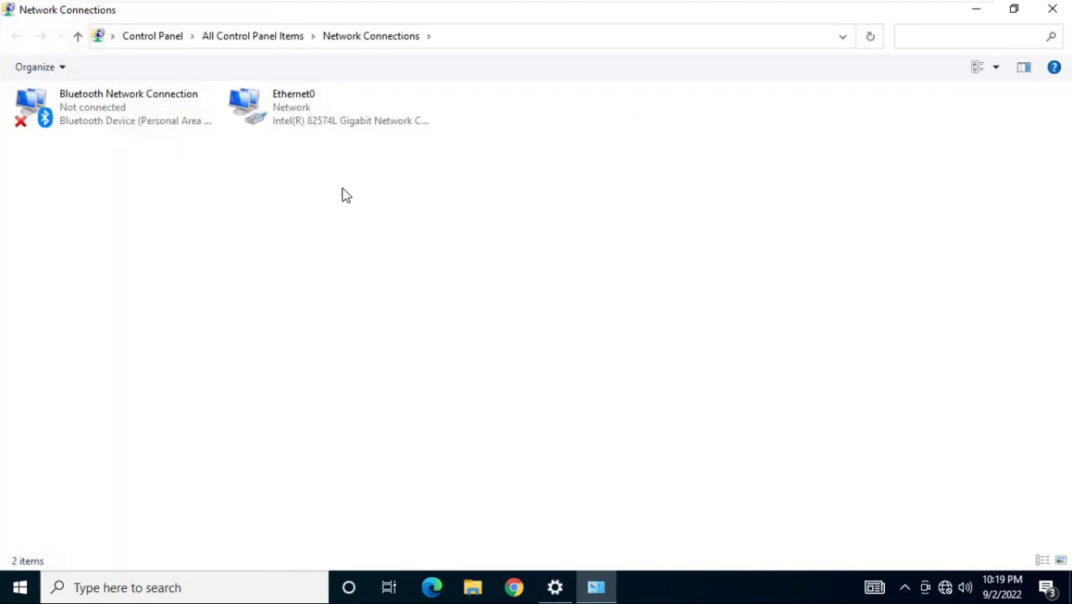
{"action": "double_click", "coordinate": [300, 132]}
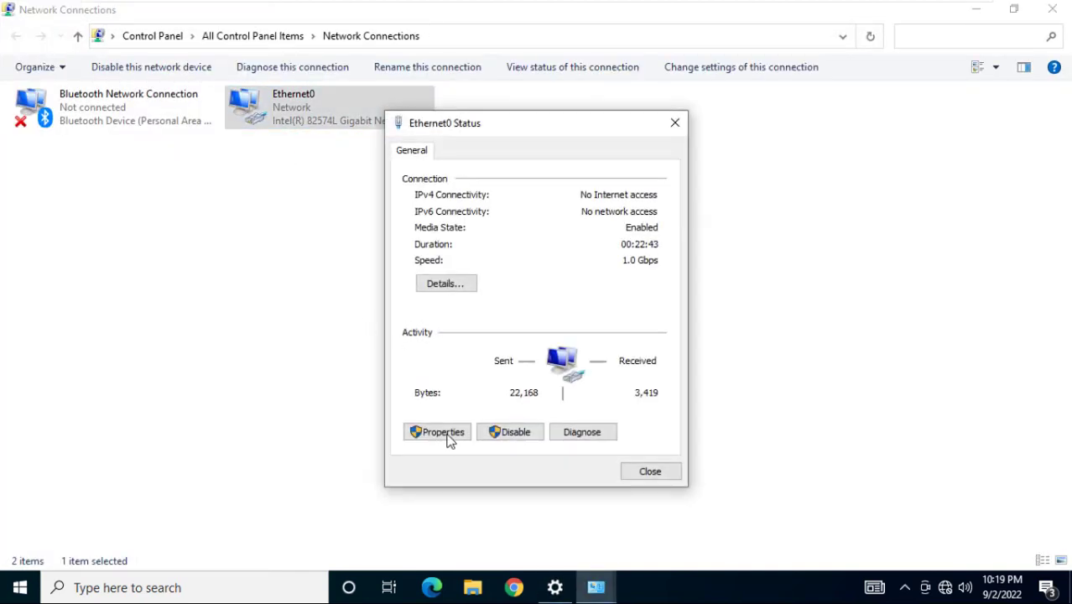
{"action": "left_click", "coordinate": [446, 437]}
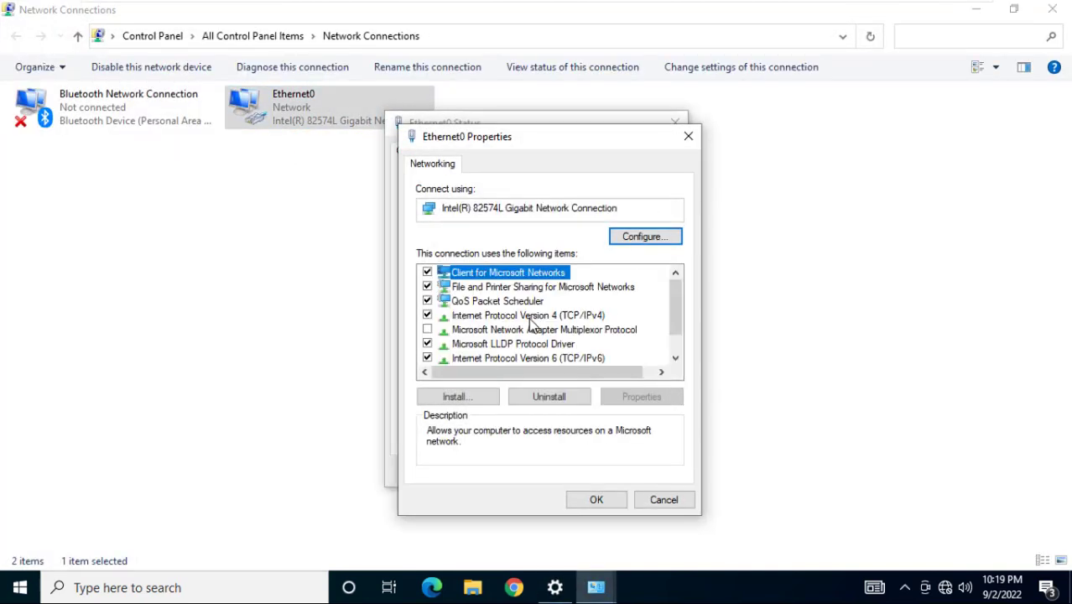
{"action": "double_click", "coordinate": [528, 313]}
Save static IP 192.168.1.3, mask 255.255.255.0, gateway 192.168.1.1, and close the connection windows
{"action": "left_click", "coordinate": [509, 316]}
{"action": "left_click", "coordinate": [605, 334]}
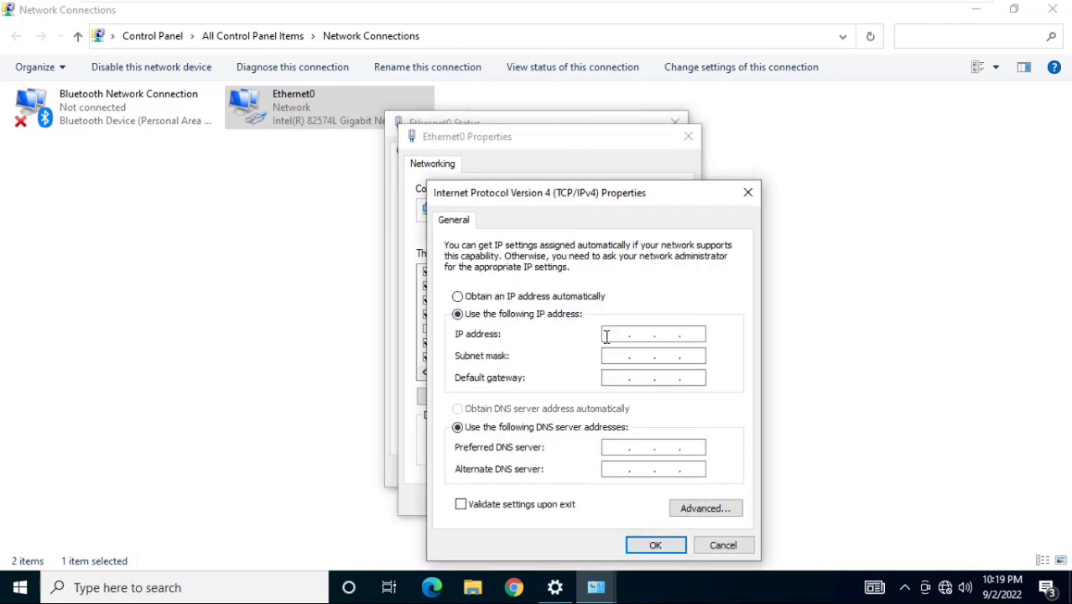
{"action": "type", "text": "192 . 168"}
{"action": "key", "text": "Tab"}
{"action": "key", "text": "Tab"}
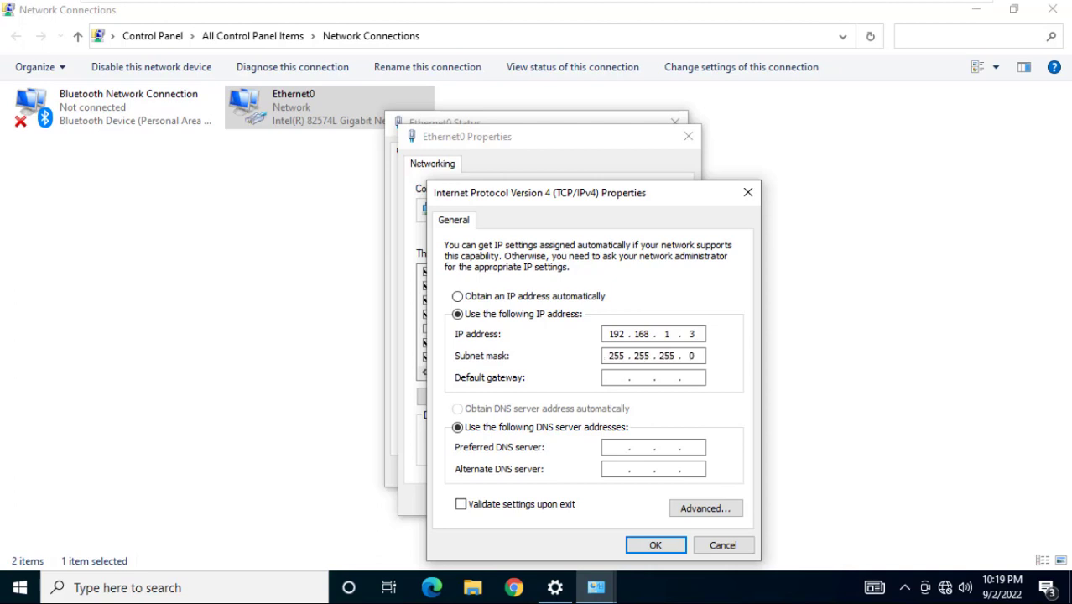
{"action": "type", "text": "192 . 168 . 1 . 1"}
{"action": "left_click", "coordinate": [638, 549]}
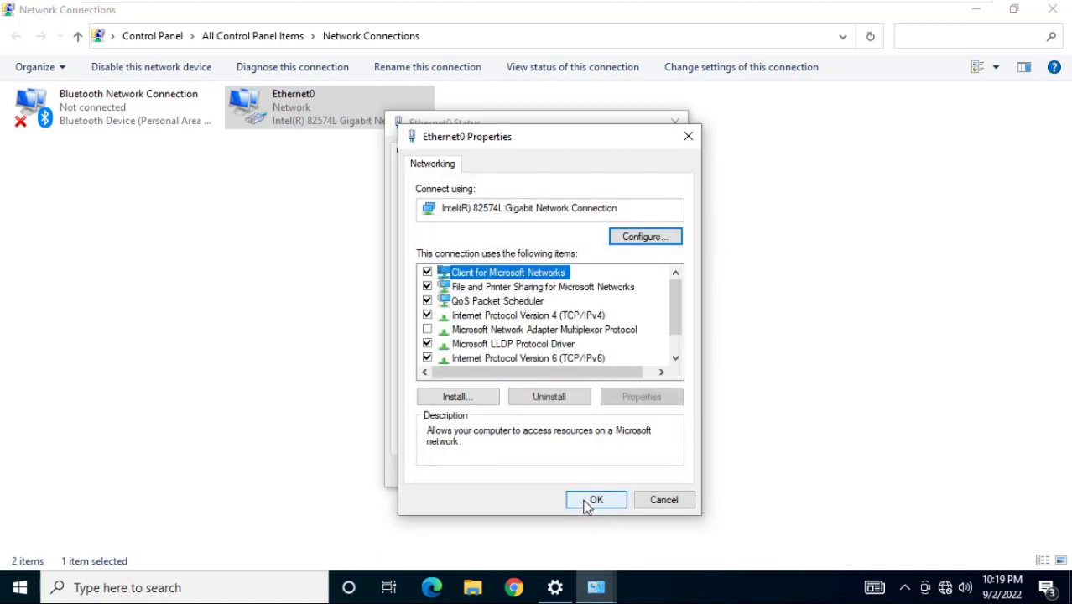
{"action": "left_click", "coordinate": [582, 499]}
{"action": "left_click", "coordinate": [651, 472]}
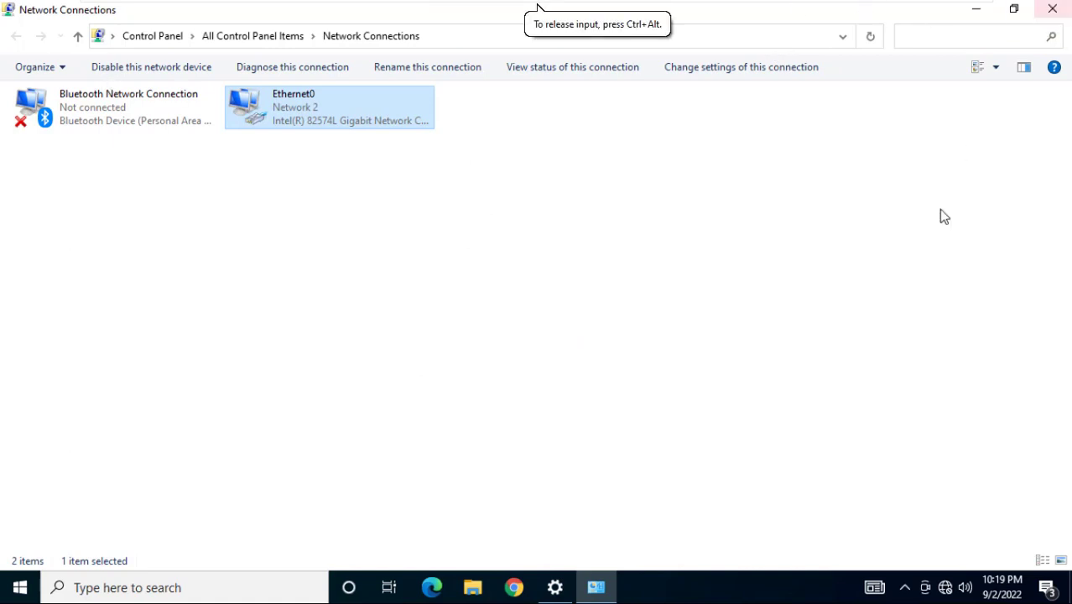
{"action": "left_click", "coordinate": [1052, 8]}
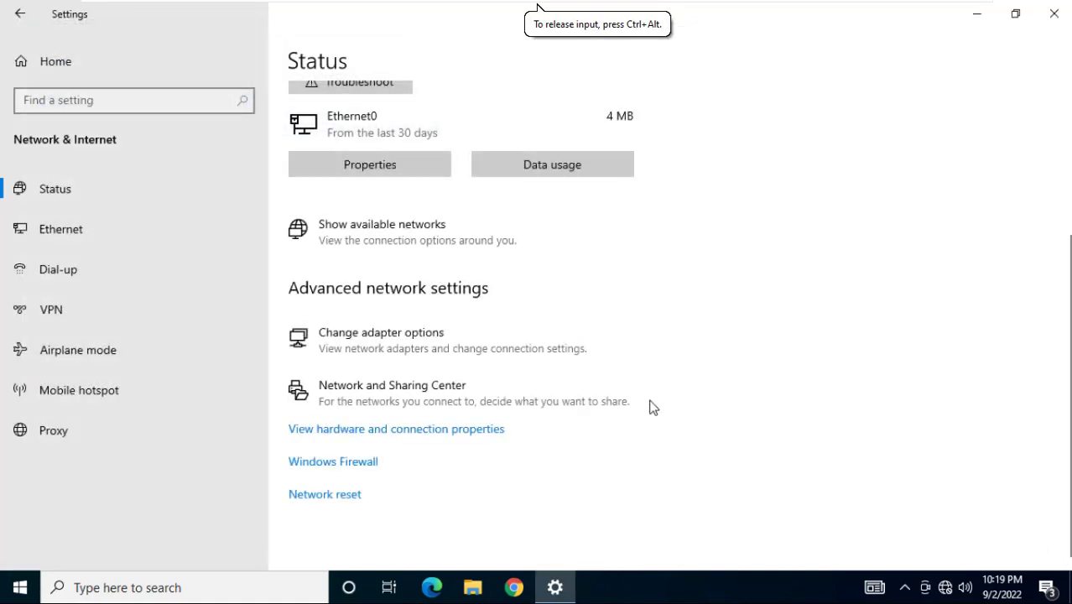
Review Private, All Networks and Guest or Public sharing options, cancel without changes, and close the windows
{"action": "left_click", "coordinate": [390, 405]}
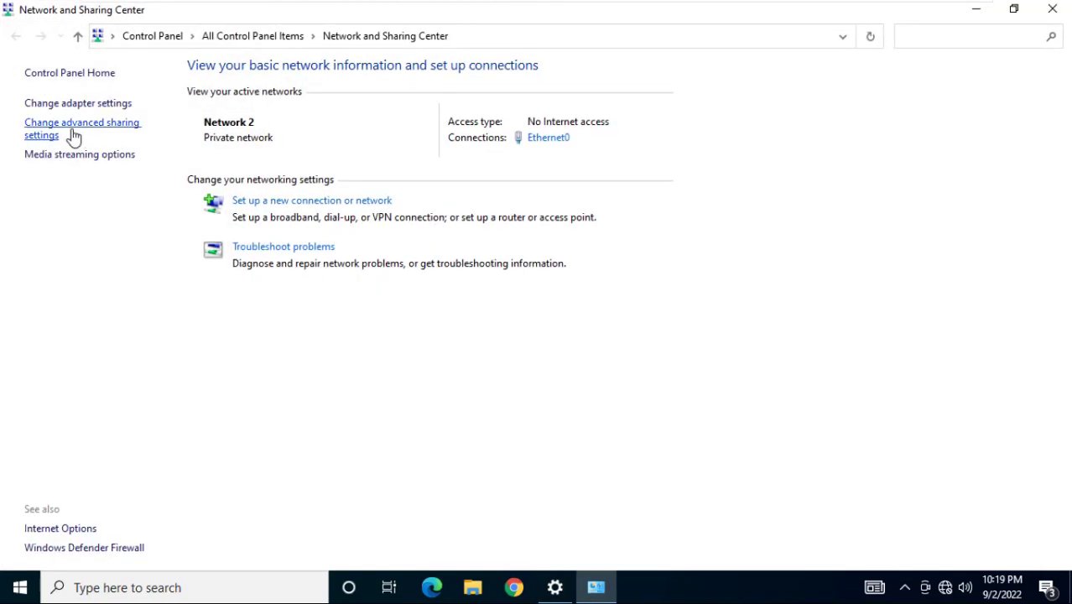
{"action": "left_click", "coordinate": [71, 126]}
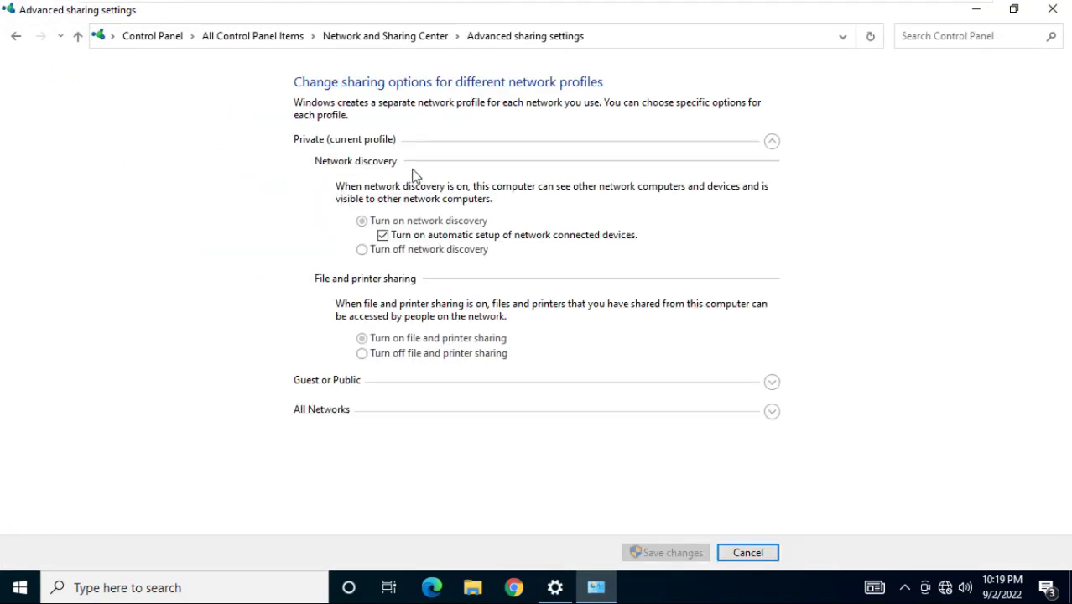
{"action": "left_click", "coordinate": [339, 147]}
{"action": "left_click", "coordinate": [330, 203]}
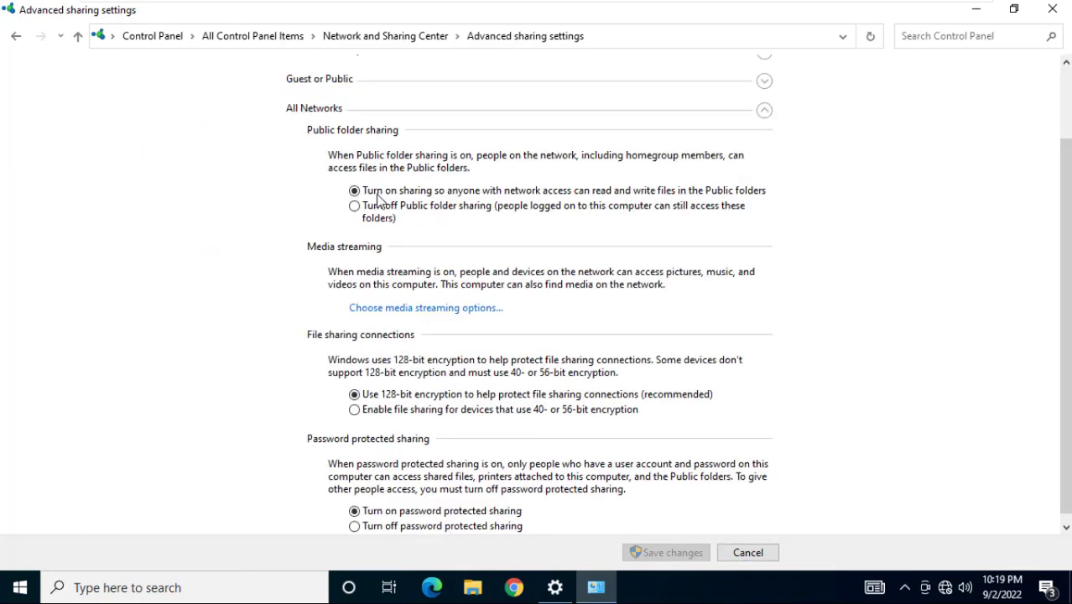
{"action": "left_click", "coordinate": [340, 112]}
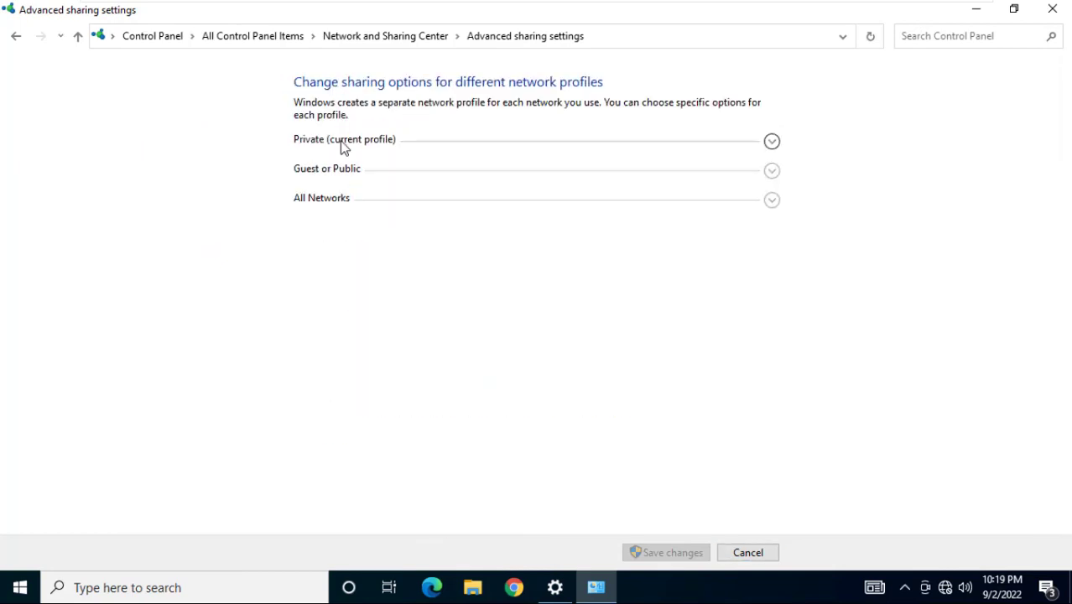
{"action": "left_click", "coordinate": [332, 170]}
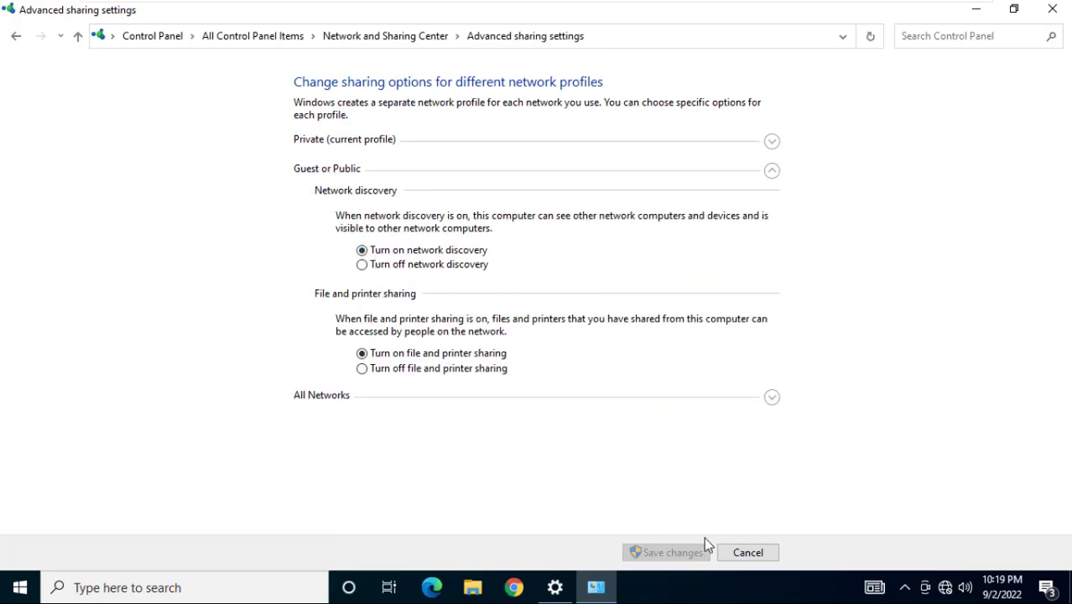
{"action": "left_click", "coordinate": [738, 551]}
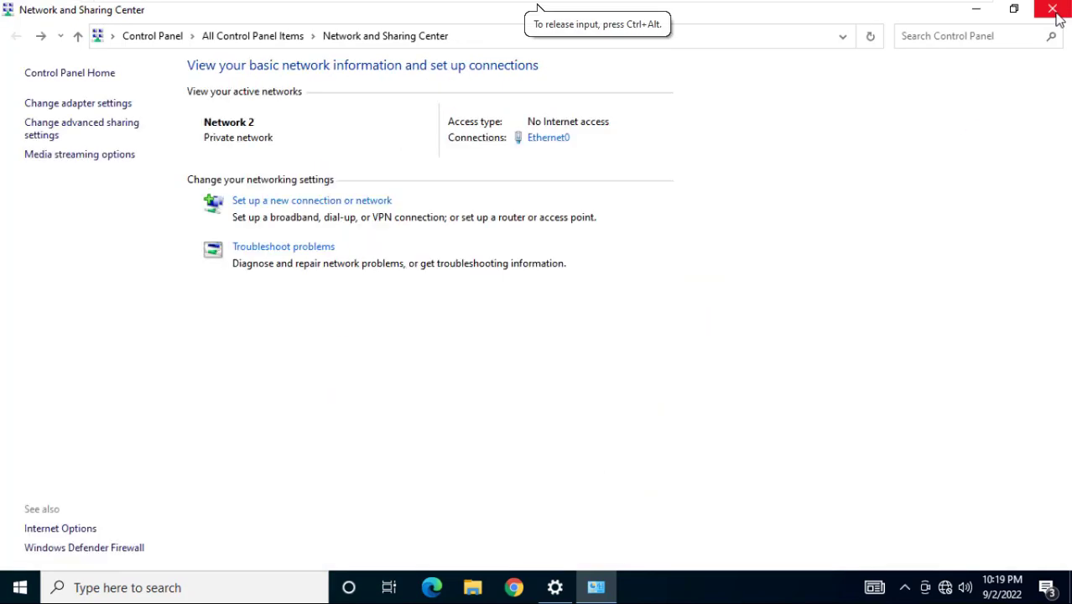
{"action": "left_click", "coordinate": [1055, 15]}
{"action": "left_click", "coordinate": [1055, 15]}
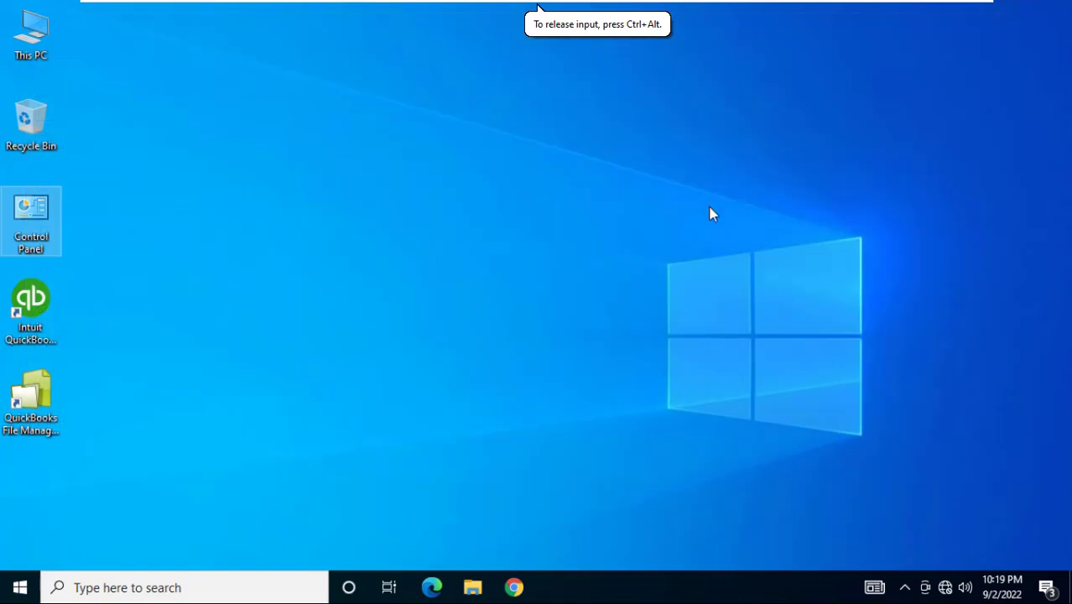
Refresh the desktop from its context menu
{"action": "right_click", "coordinate": [710, 213]}
{"action": "left_click", "coordinate": [738, 255]}
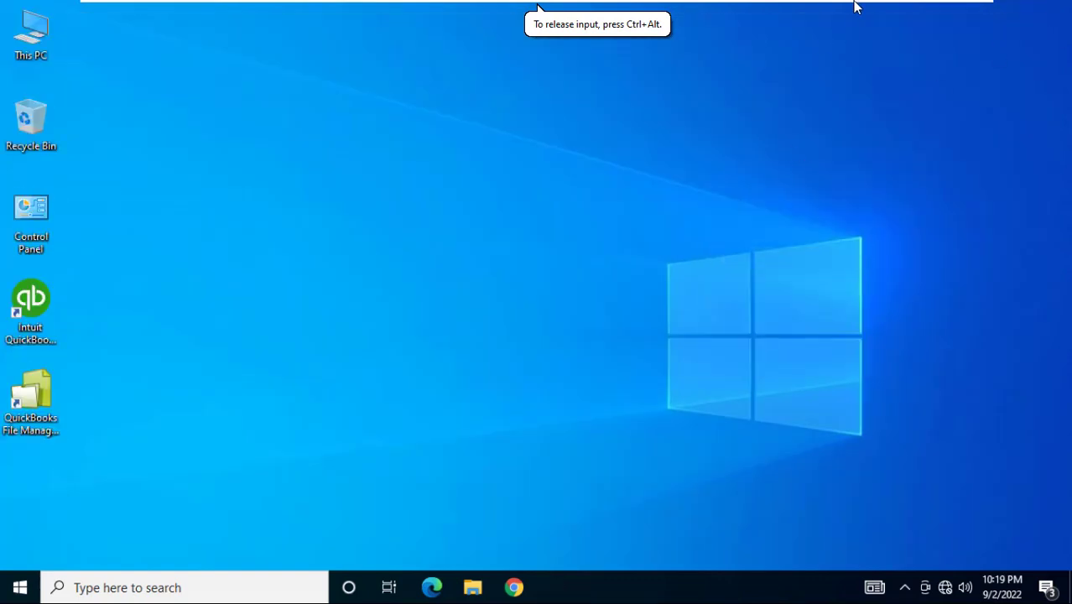
{"action": "mouse_move", "coordinate": [856, 9]}
{"action": "right_click", "coordinate": [741, 178]}
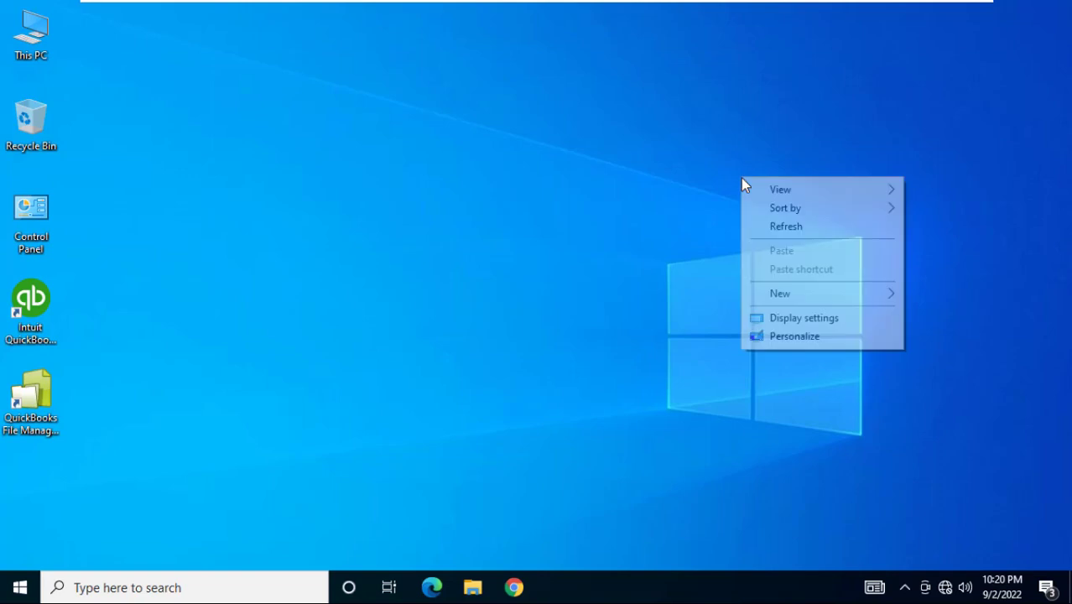
{"action": "left_click", "coordinate": [775, 228]}
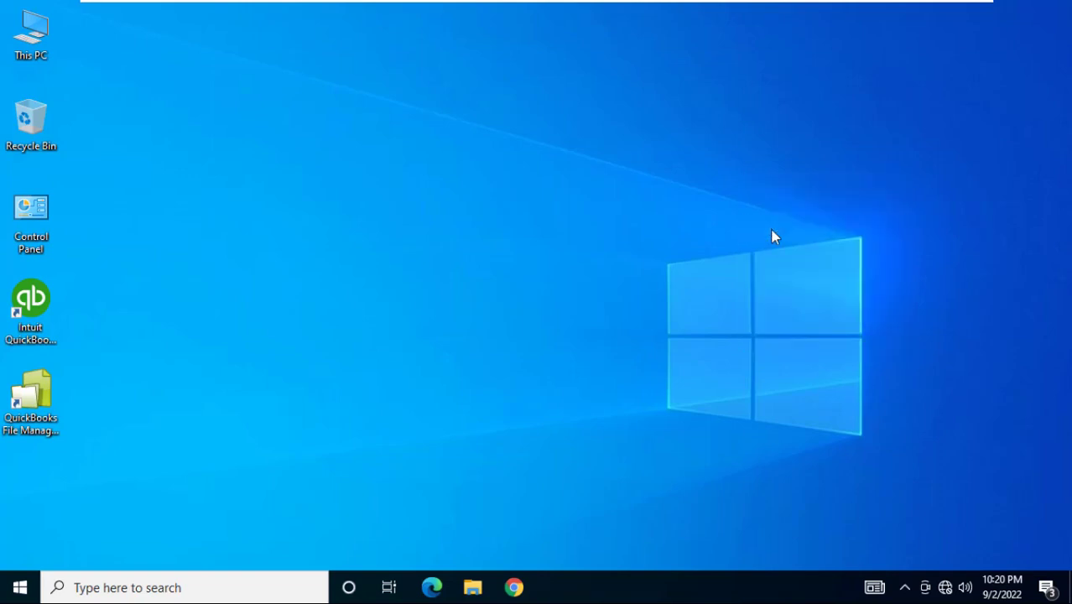
Launch cmd from Run and ping the server at 192.168.1.1
{"action": "key", "text": "super+r"}
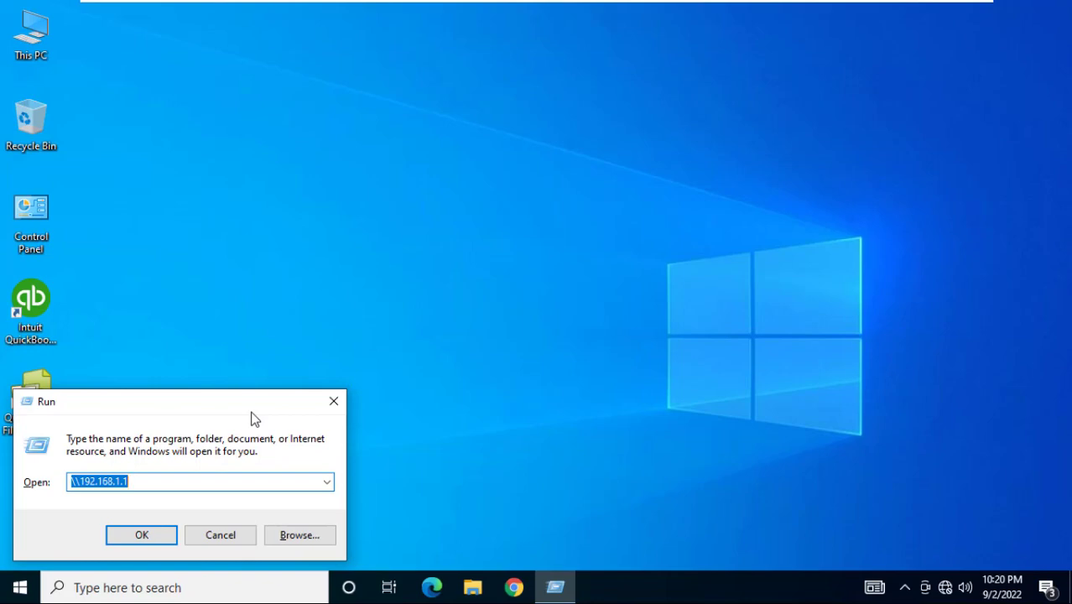
{"action": "type", "text": "cmd"}
{"action": "key", "text": "Return"}
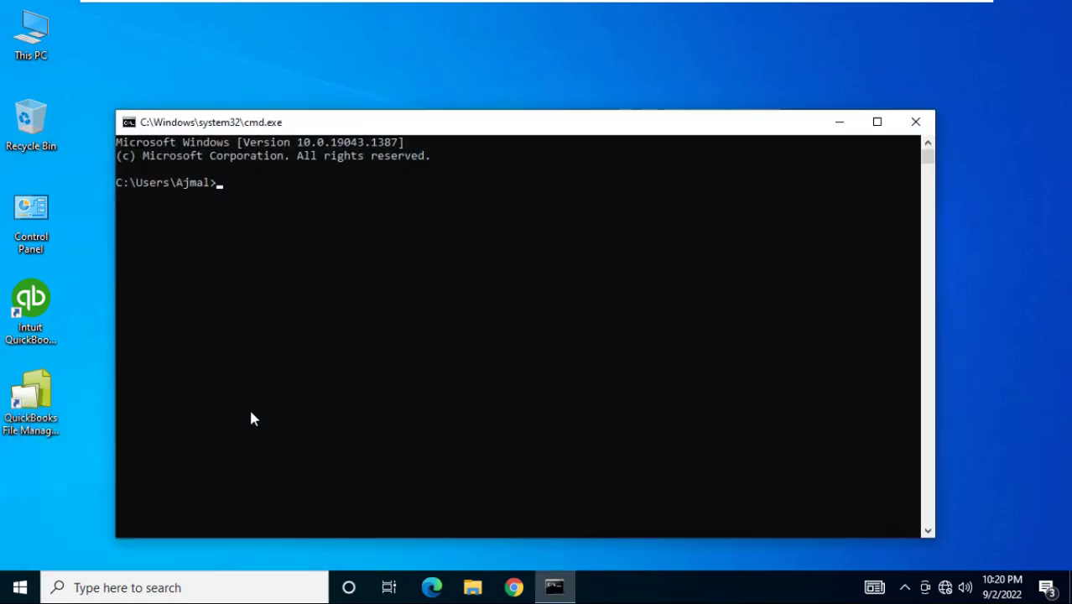
{"action": "type", "text": "pin"}
{"action": "type", "text": "g 192.168.1."}
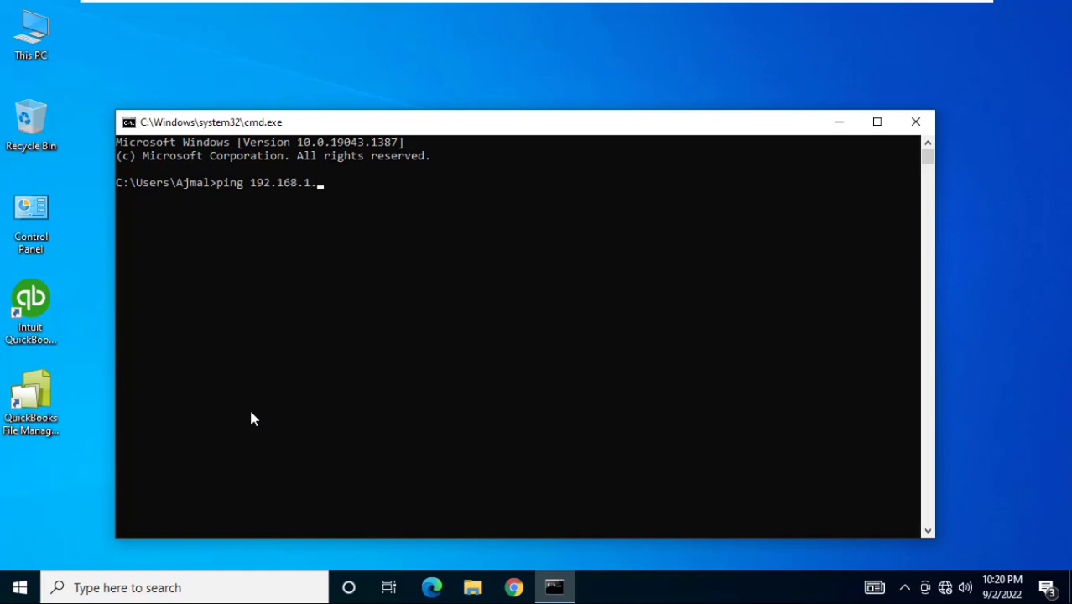
{"action": "type", "text": "1"}
{"action": "key", "text": "Return"}
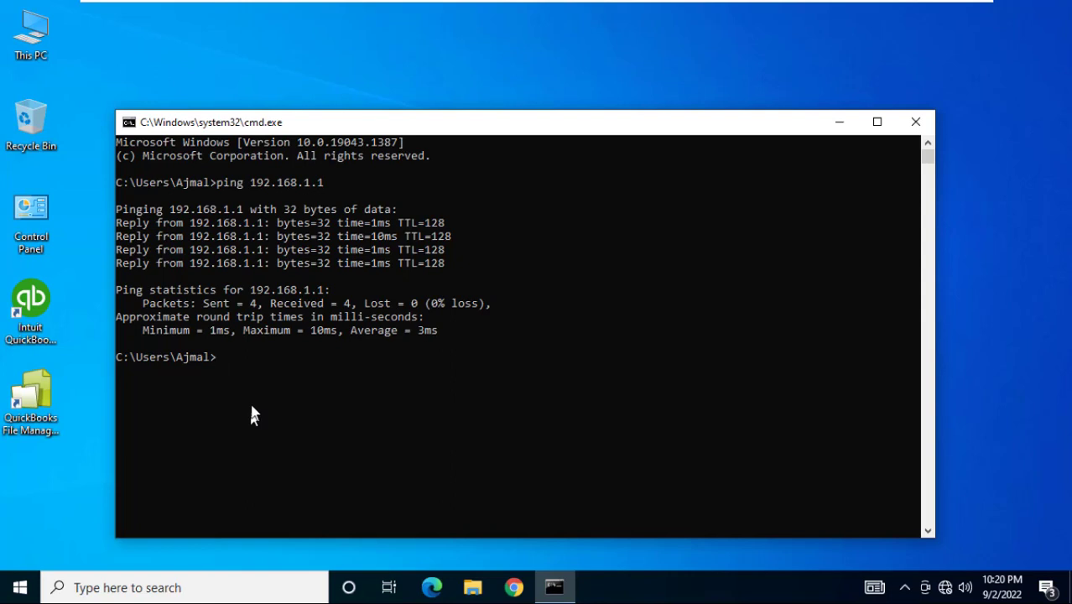
Close the console, switch to the other client VM, and ping 192.168.1.1 from a new Command Prompt
{"action": "left_click", "coordinate": [906, 123]}
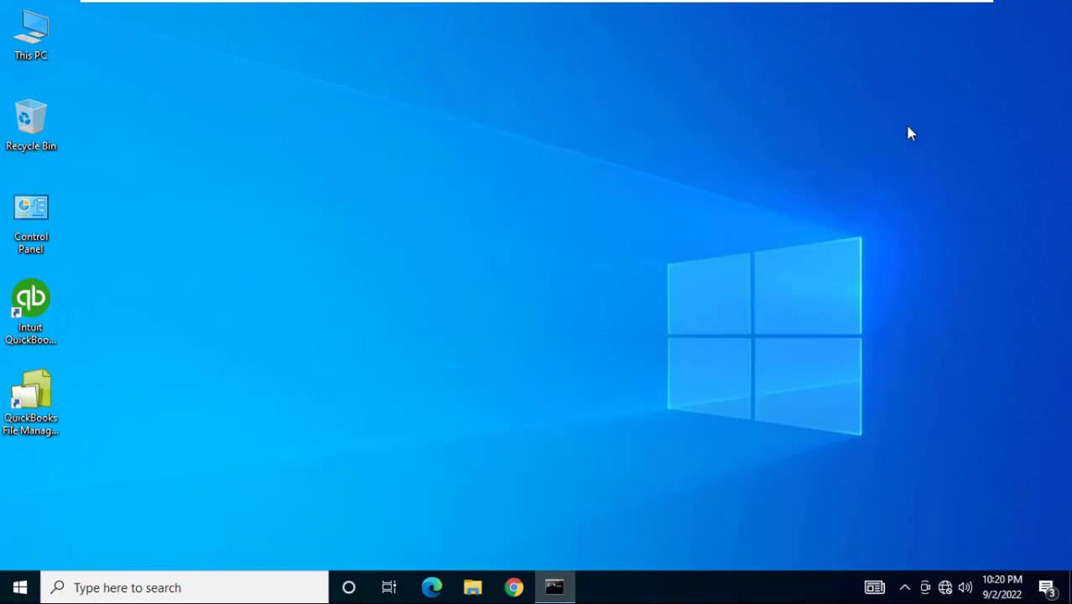
{"action": "left_click", "coordinate": [797, 8]}
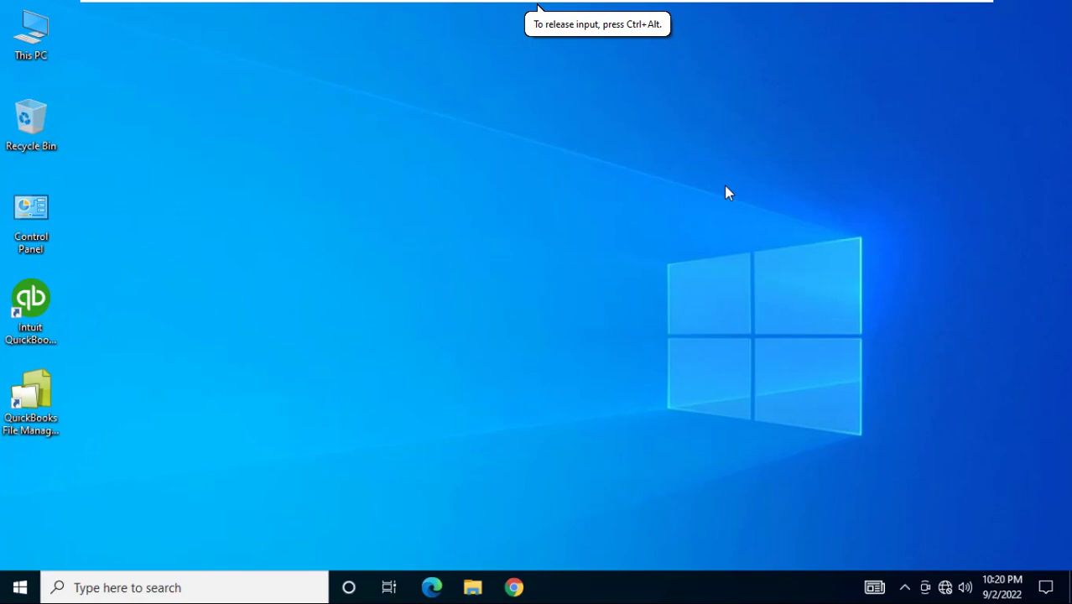
{"action": "key", "text": "super+r"}
{"action": "type", "text": "cmc"}
{"action": "key", "text": "Return"}
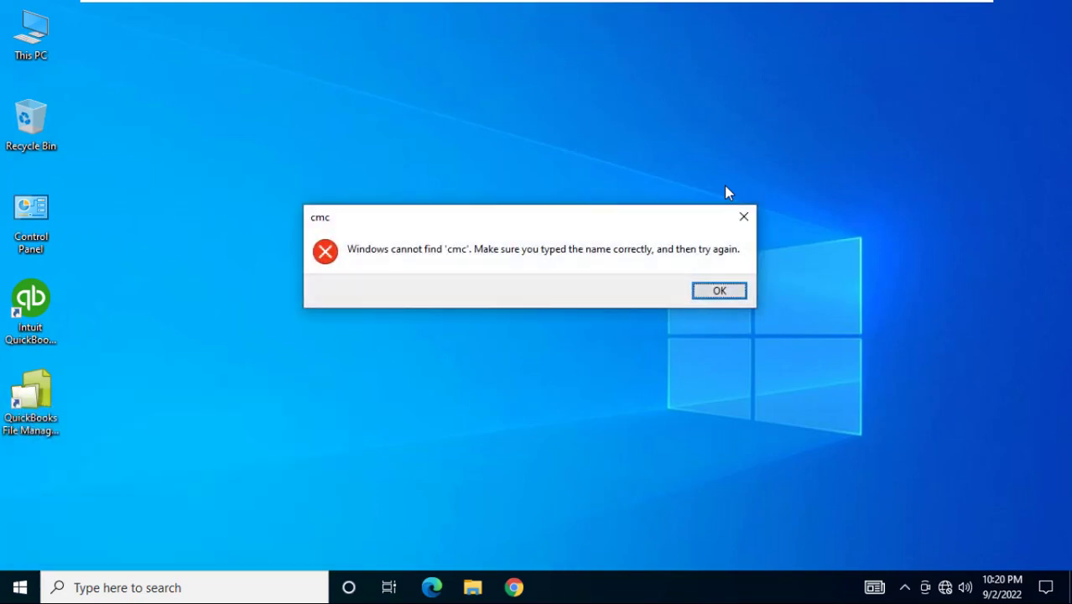
{"action": "key", "text": "Return"}
{"action": "type", "text": "cmd"}
{"action": "key", "text": "Return"}
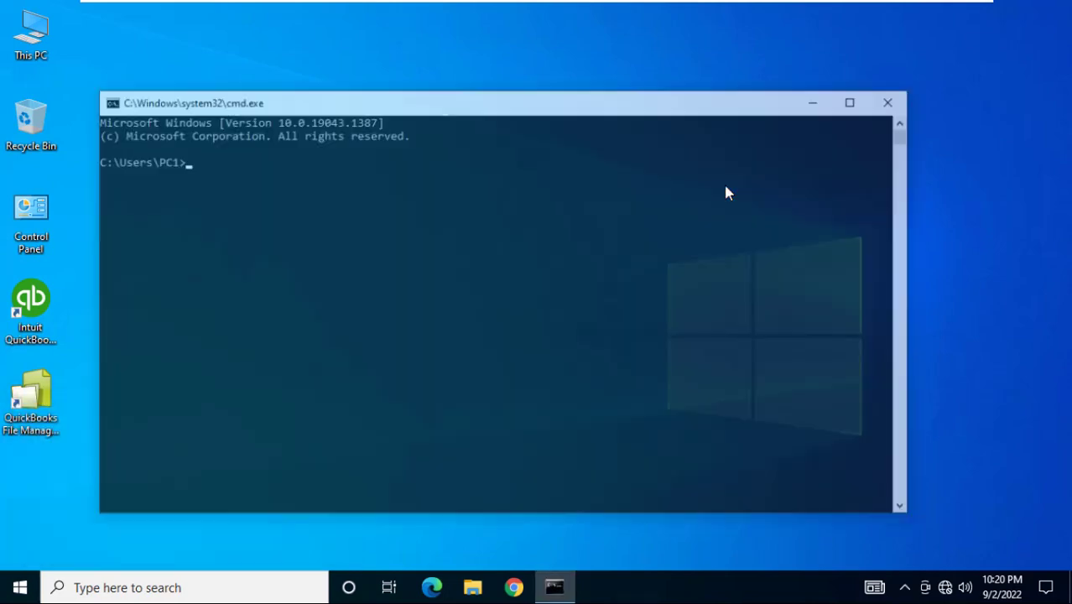
{"action": "type", "text": "ping 192"}
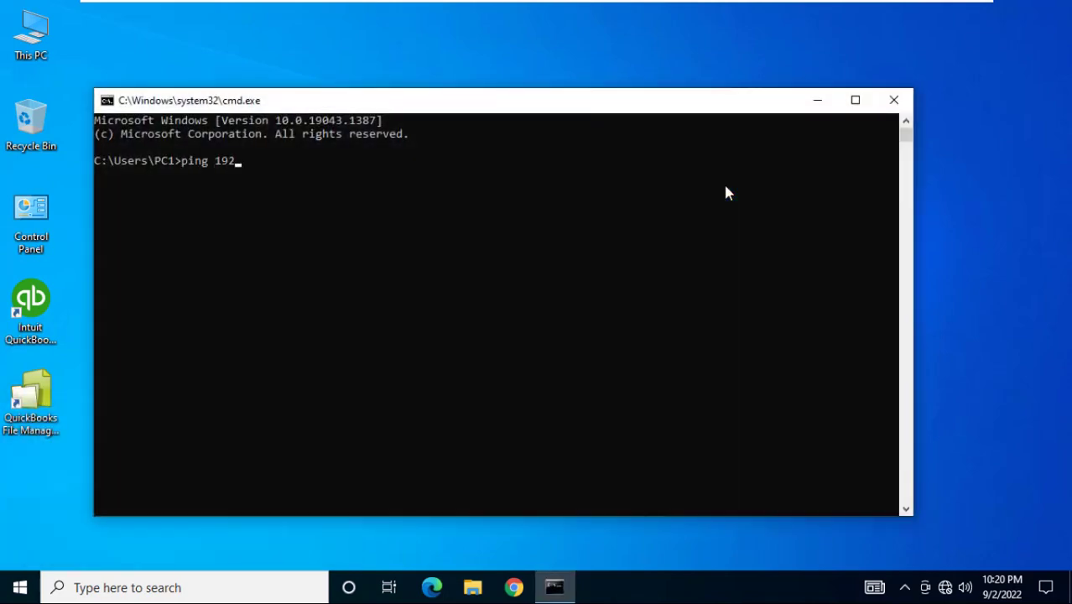
{"action": "type", "text": ".168.1.1"}
{"action": "key", "text": "Return"}
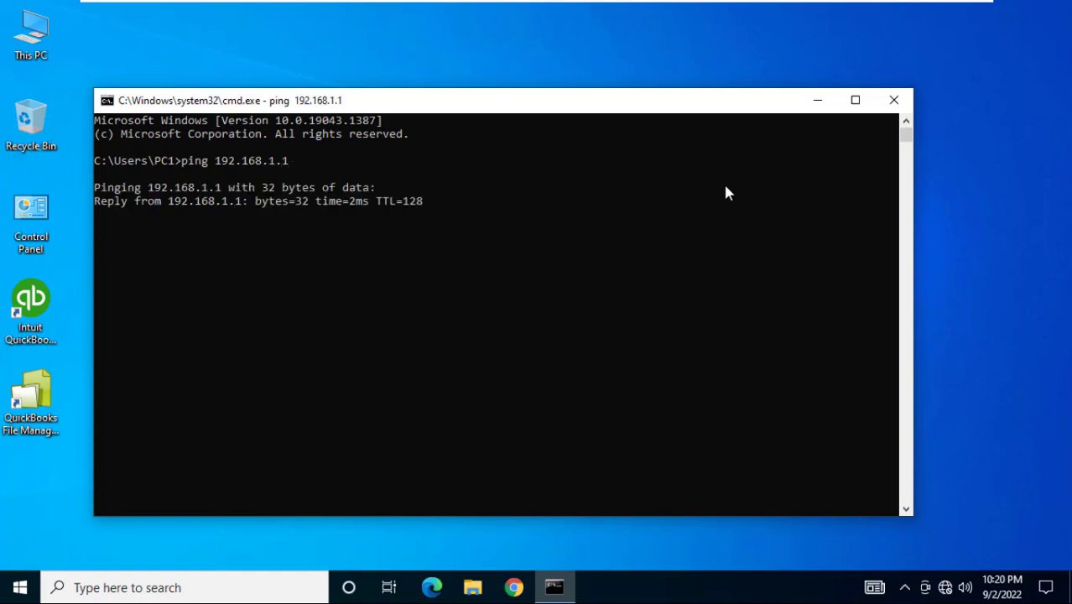
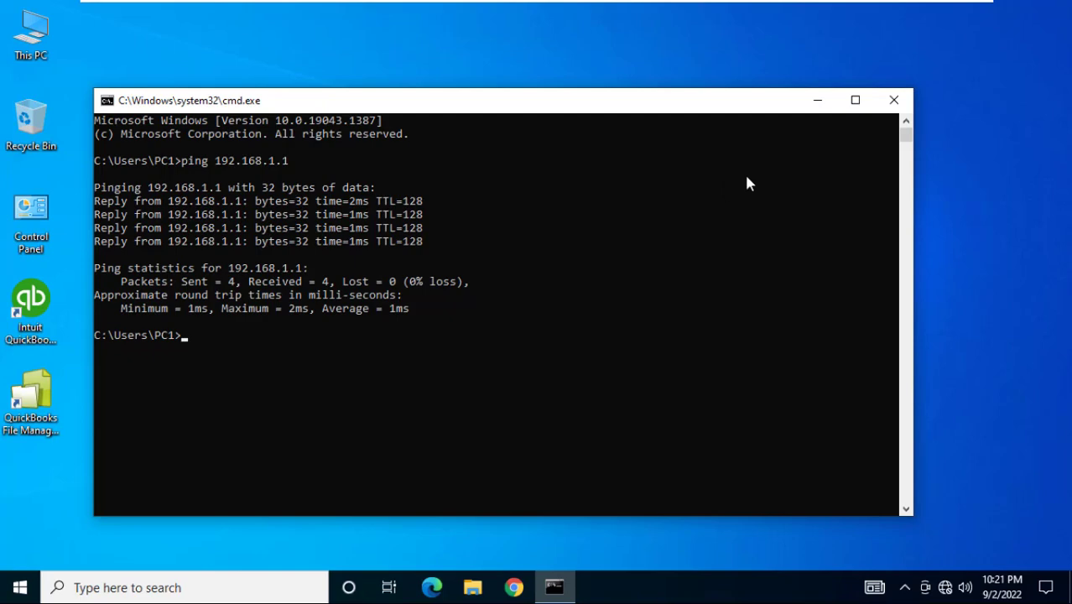
Close Command Prompt after the successful ping, then switch to the PC2 and PC3 virtual machines
{"action": "left_click", "coordinate": [896, 100]}
{"action": "mouse_move", "coordinate": [872, 7]}
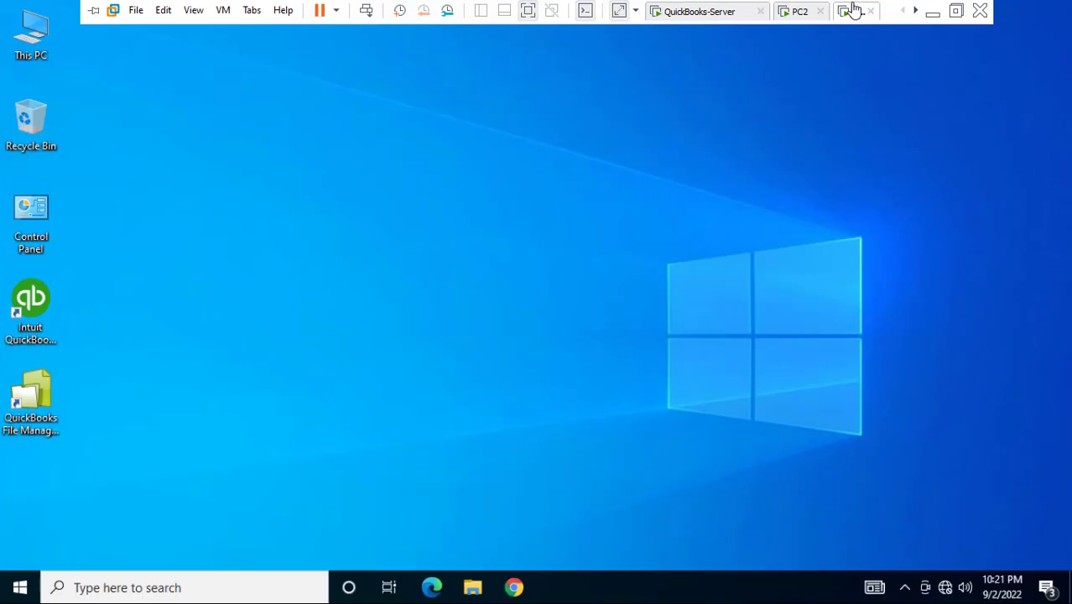
{"action": "left_click", "coordinate": [799, 11]}
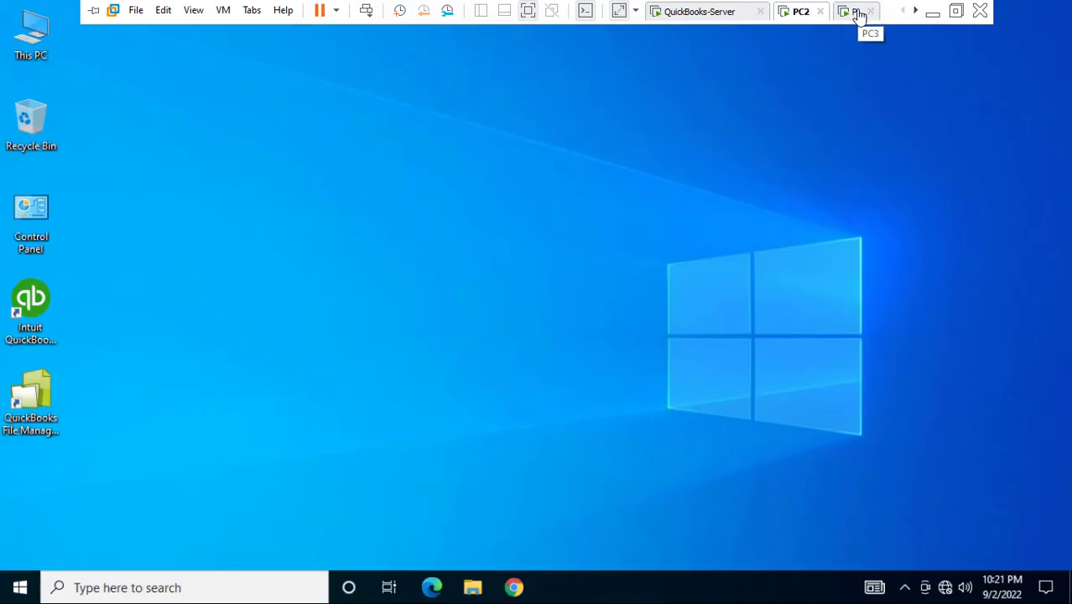
{"action": "left_click", "coordinate": [859, 15]}
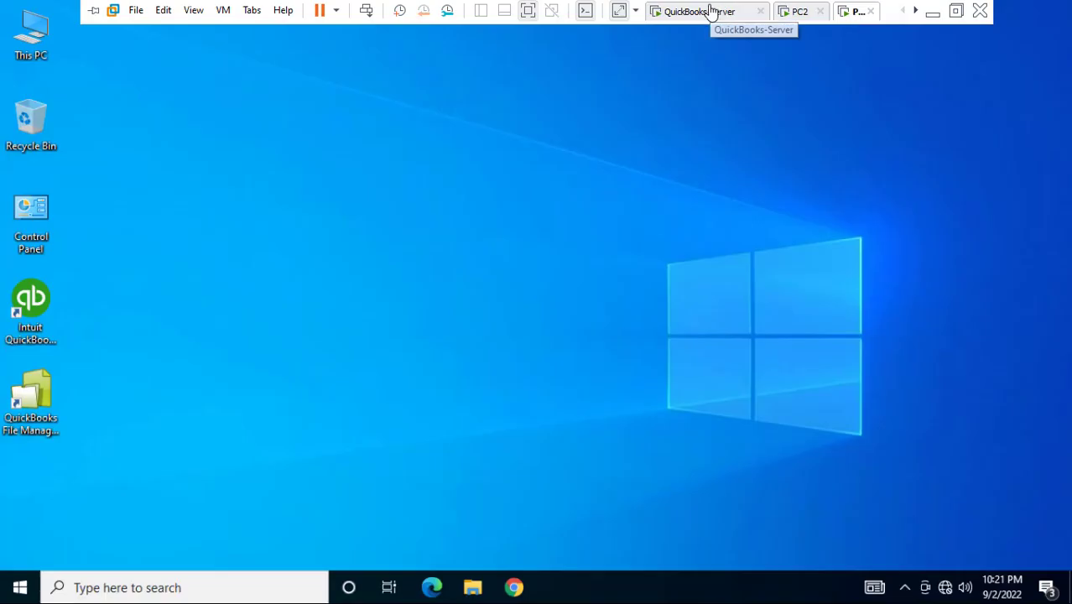
{"action": "left_click", "coordinate": [698, 13]}
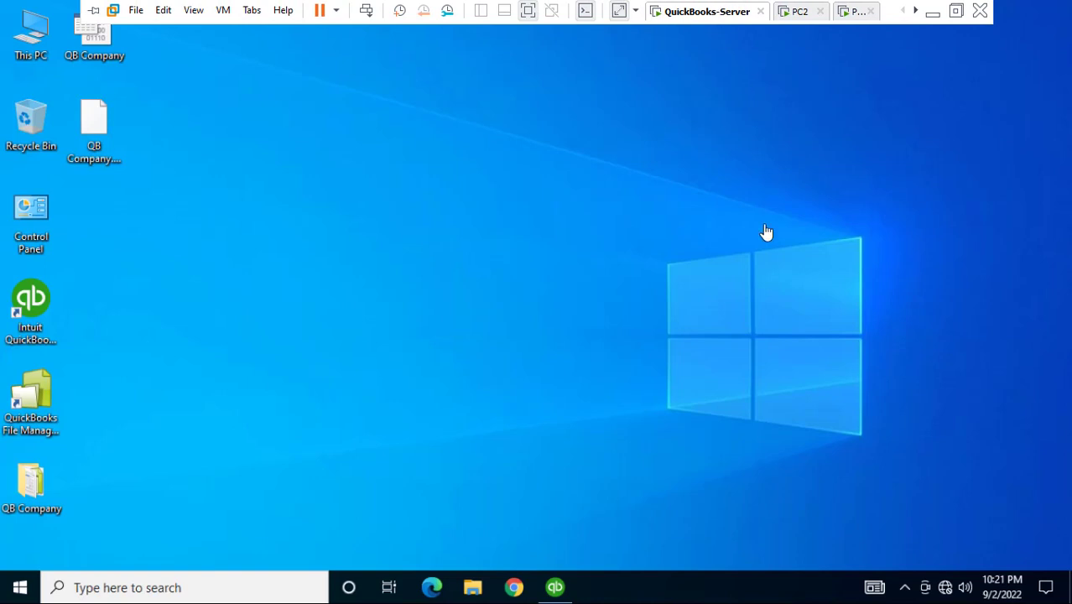
{"action": "right_click", "coordinate": [946, 588]}
{"action": "left_click", "coordinate": [932, 568]}
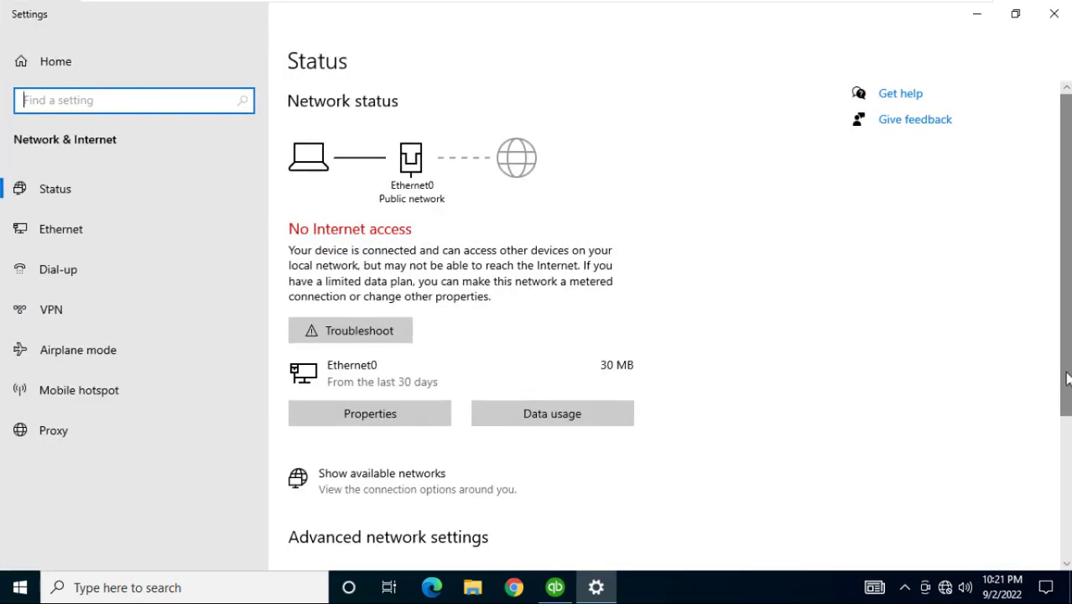
{"action": "scroll", "coordinate": [1063, 419], "scroll_direction": "down", "scroll_amount": 2}
{"action": "left_click", "coordinate": [433, 493]}
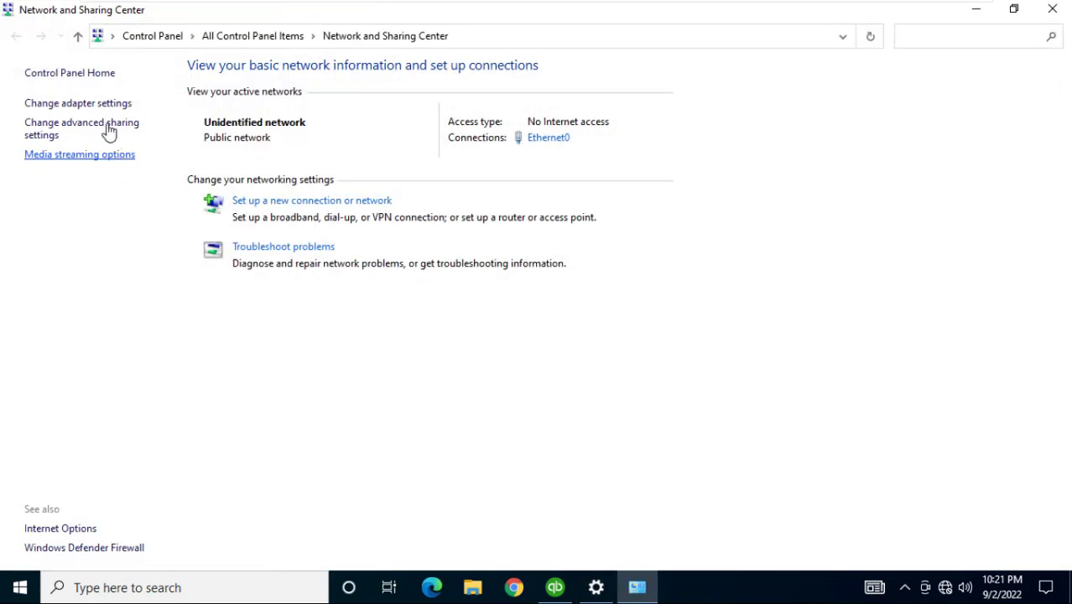
{"action": "left_click", "coordinate": [71, 135]}
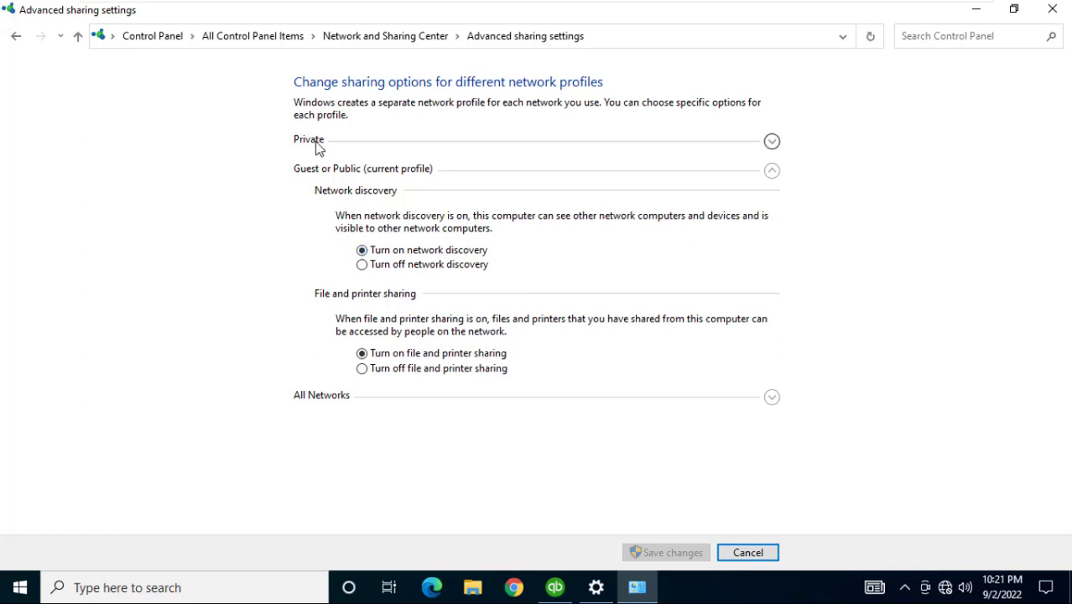
{"action": "left_click", "coordinate": [333, 147]}
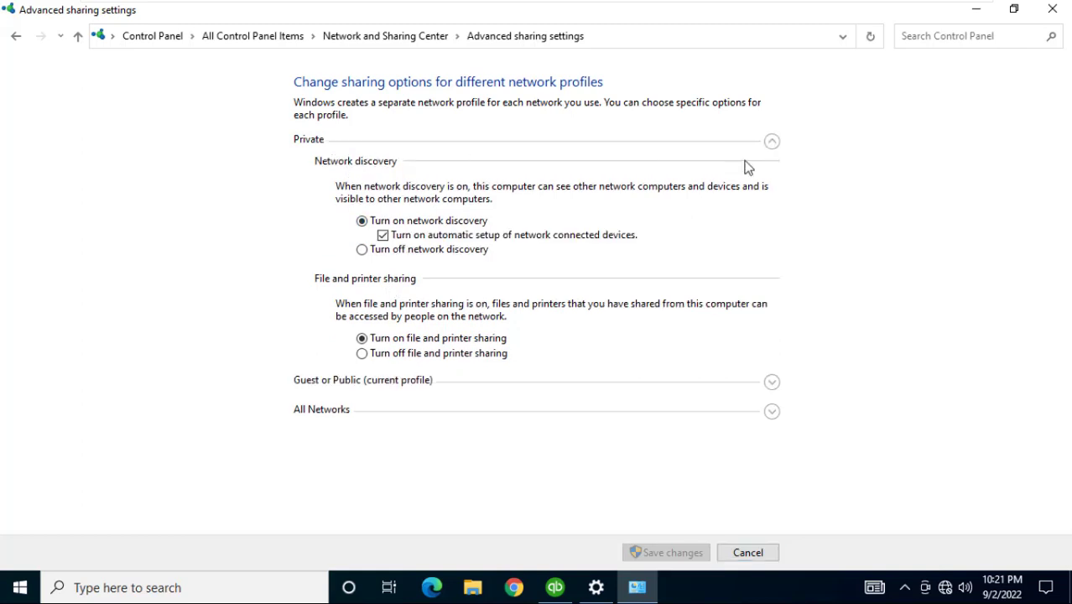
{"action": "left_click", "coordinate": [1051, 12]}
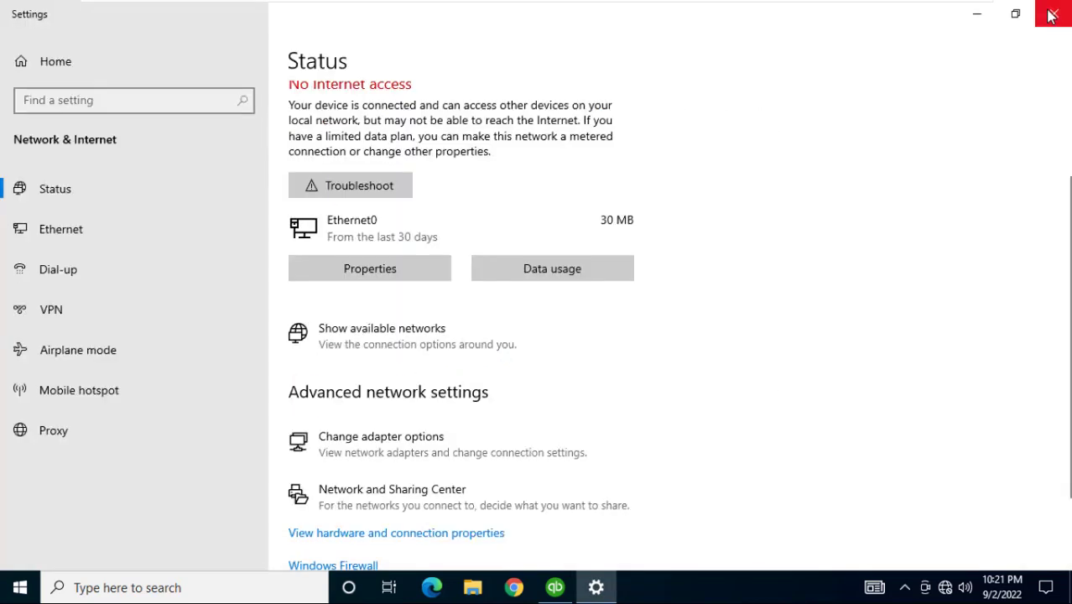
{"action": "left_click", "coordinate": [1052, 14]}
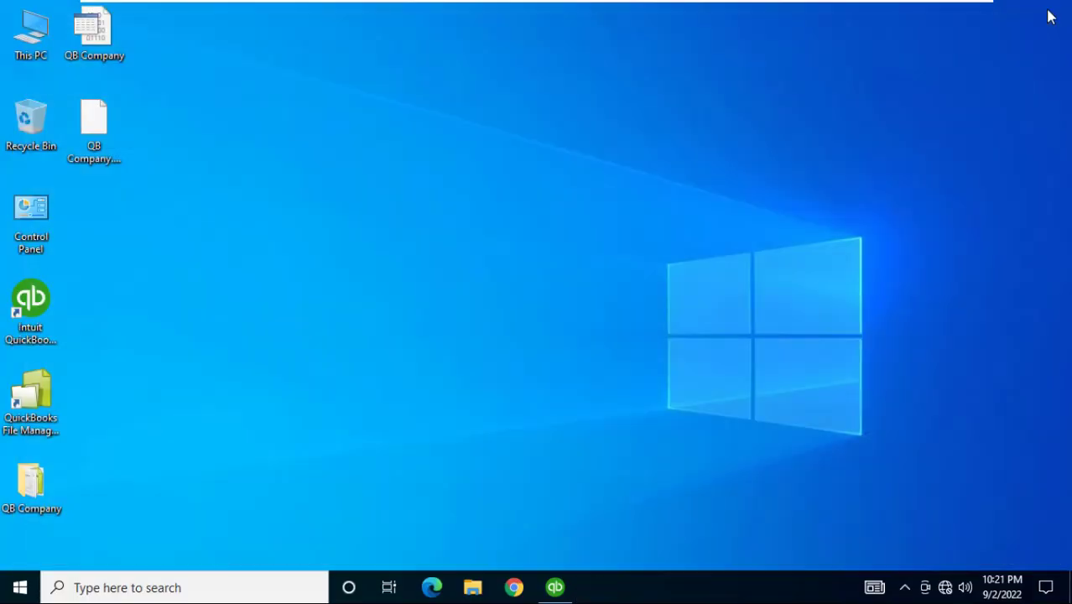
{"action": "mouse_move", "coordinate": [723, 2]}
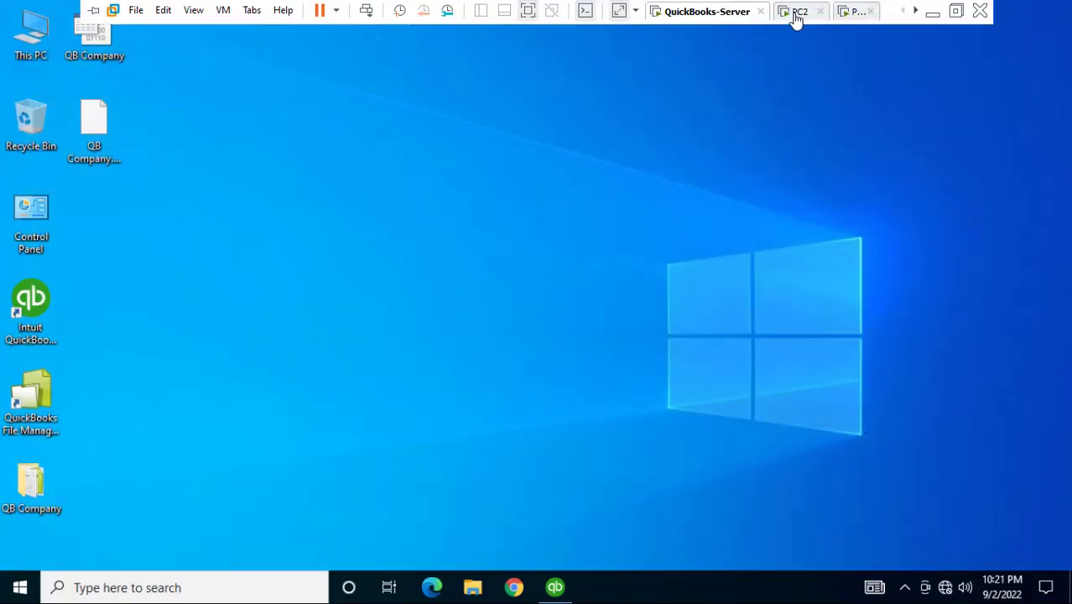
Switch to the PC2 virtual machine and give its desktop input focus
{"action": "left_click", "coordinate": [797, 14]}
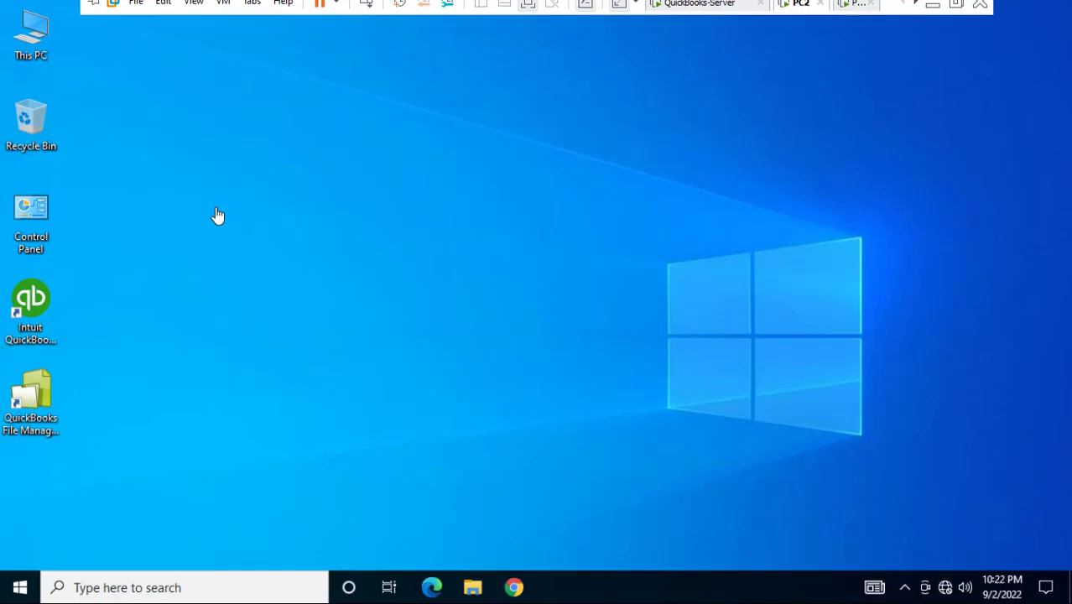
{"action": "mouse_move", "coordinate": [685, 3]}
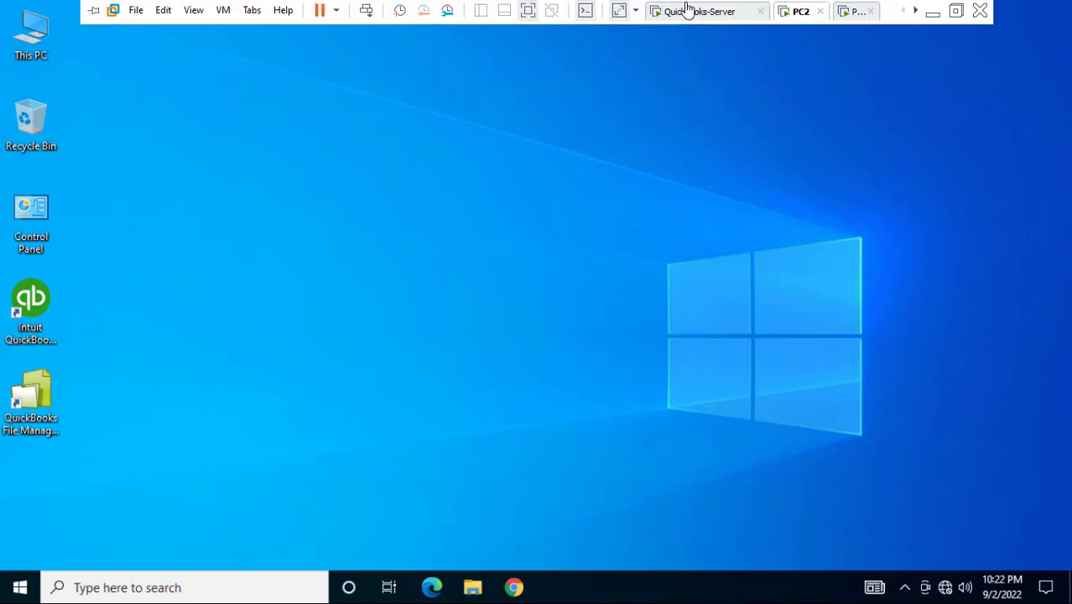
{"action": "left_click", "coordinate": [685, 182]}
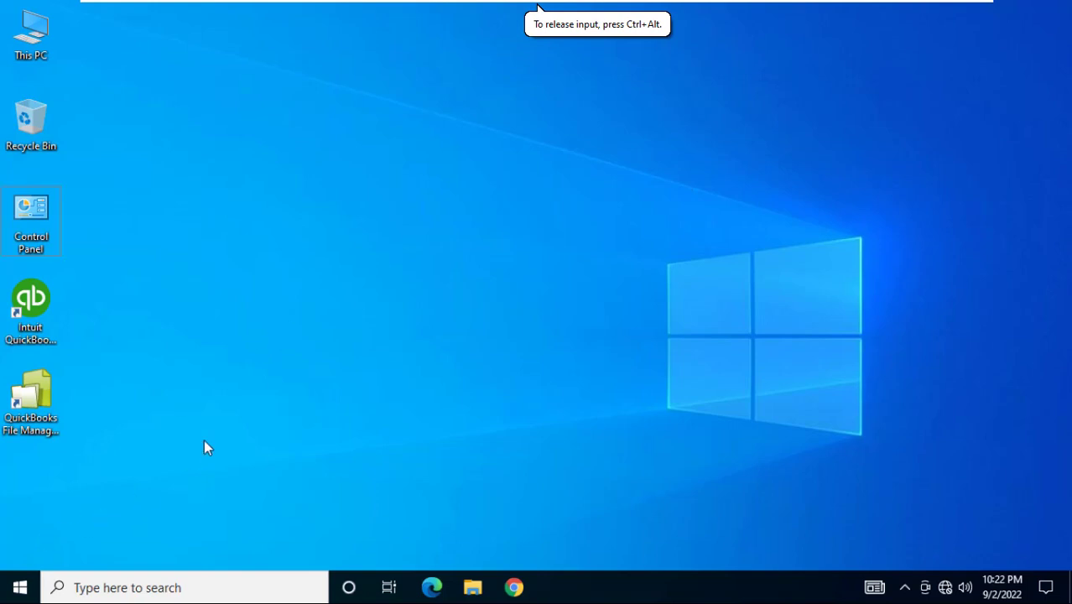
Run \\192.168.1.1 from the Run box to reach the server's network location
{"action": "key", "text": "super+r"}
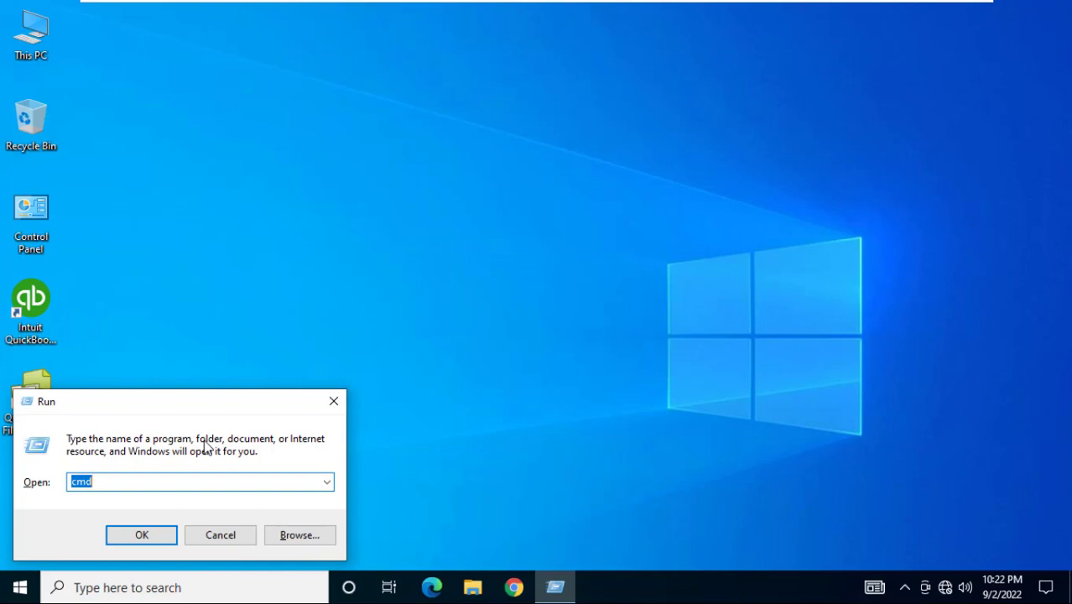
{"action": "type", "text": "\\\\"}
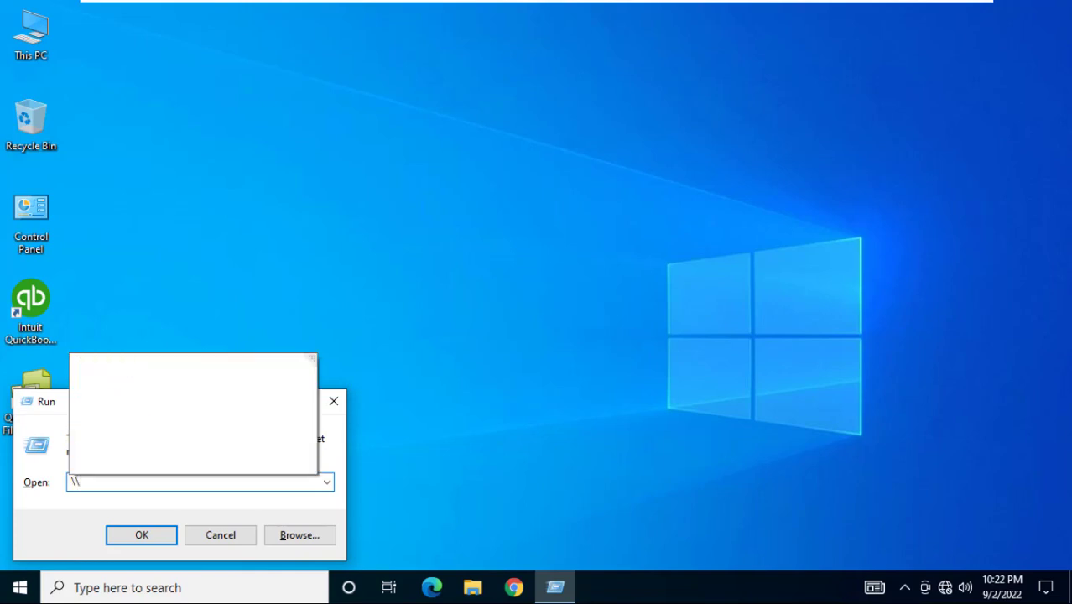
{"action": "type", "text": "192.1"}
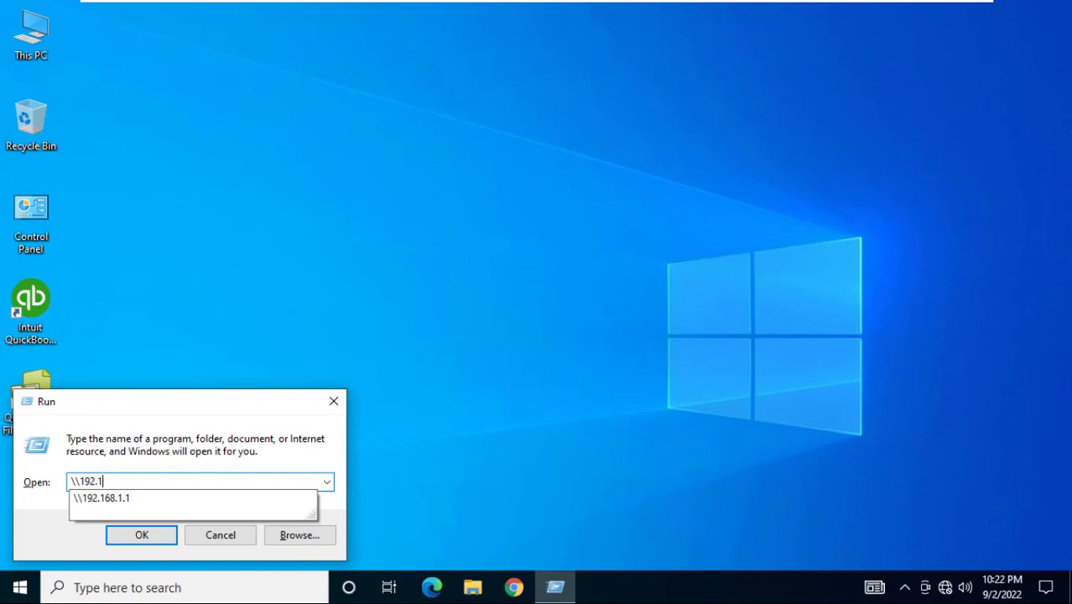
{"action": "type", "text": "68.1.1"}
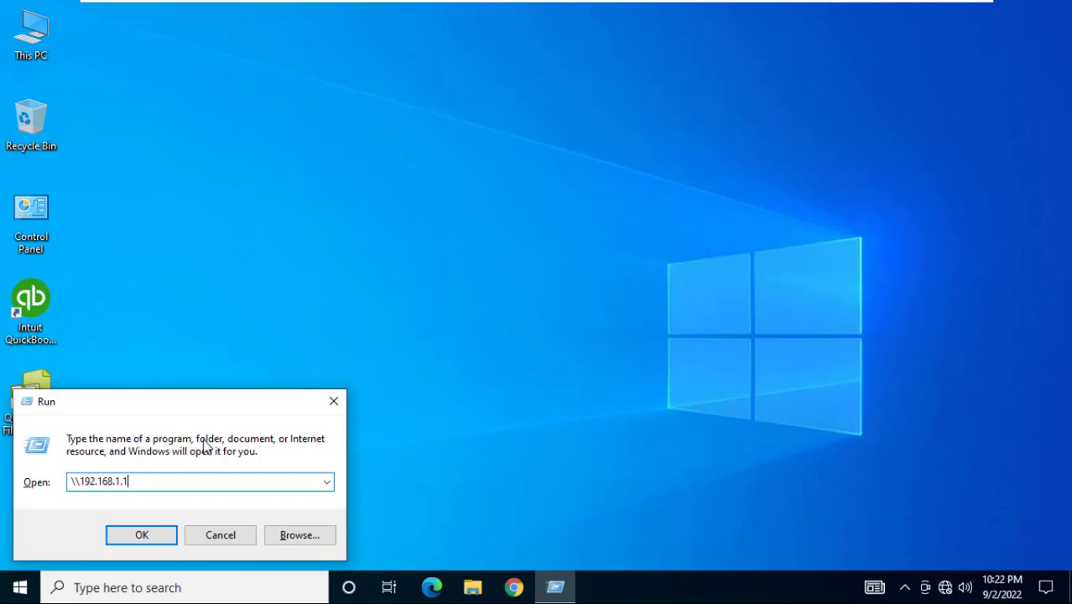
{"action": "key", "text": "Return"}
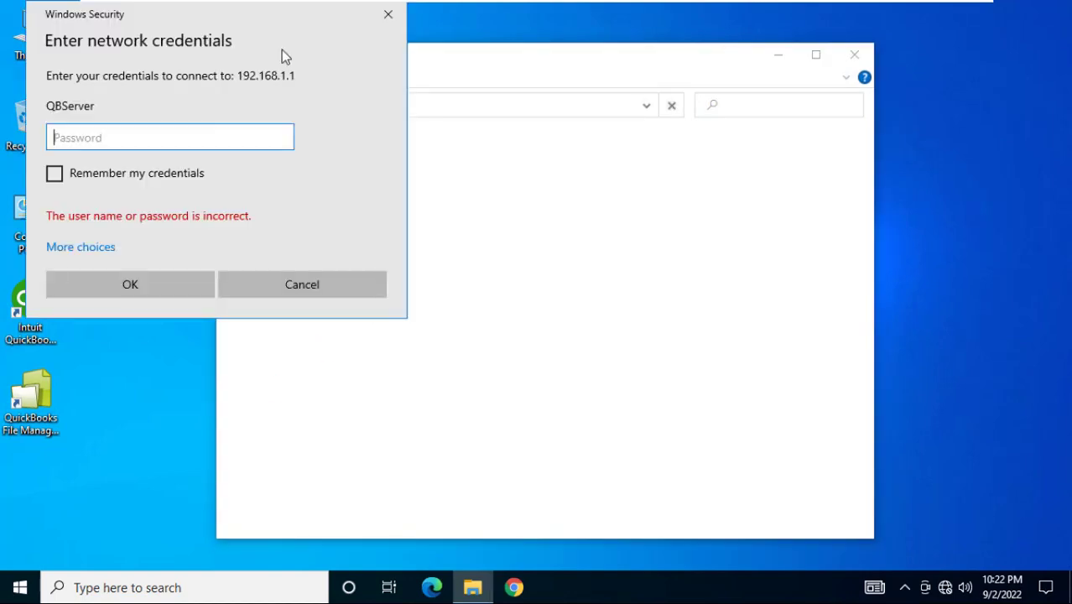
Centre the credentials prompt, choose Use a different account, then switch to QuickBooks-Server
{"action": "left_click_drag", "start_coordinate": [230, 13], "coordinate": [509, 62]}
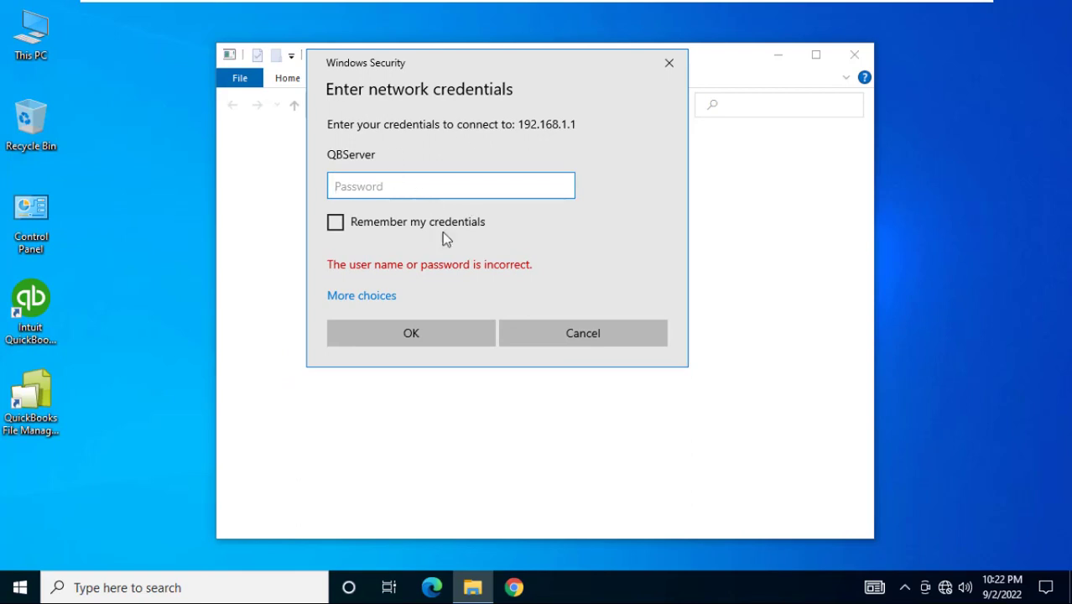
{"action": "left_click", "coordinate": [385, 297]}
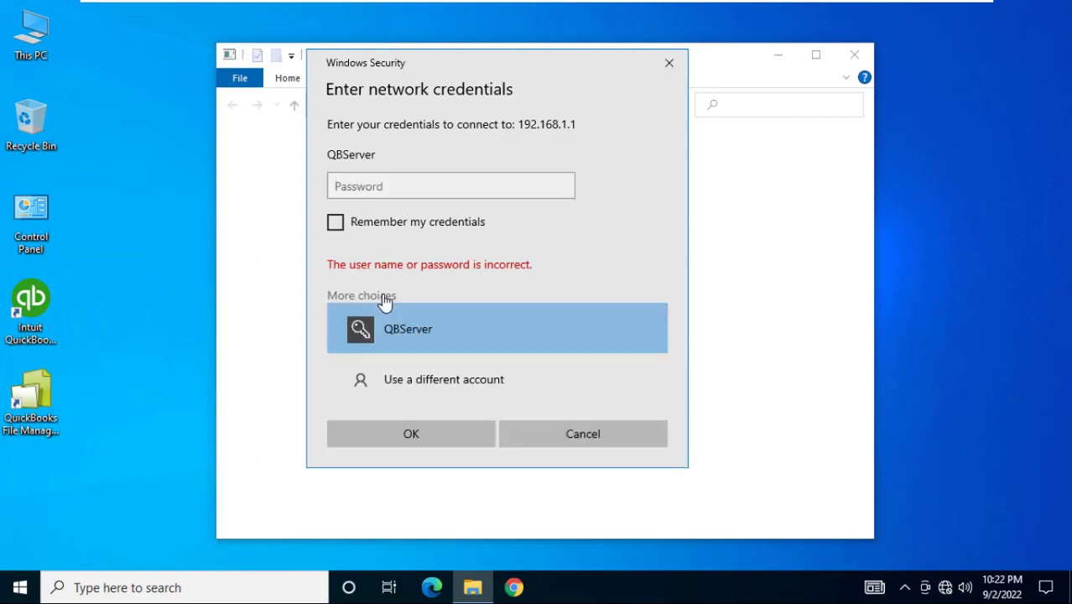
{"action": "left_click", "coordinate": [441, 380]}
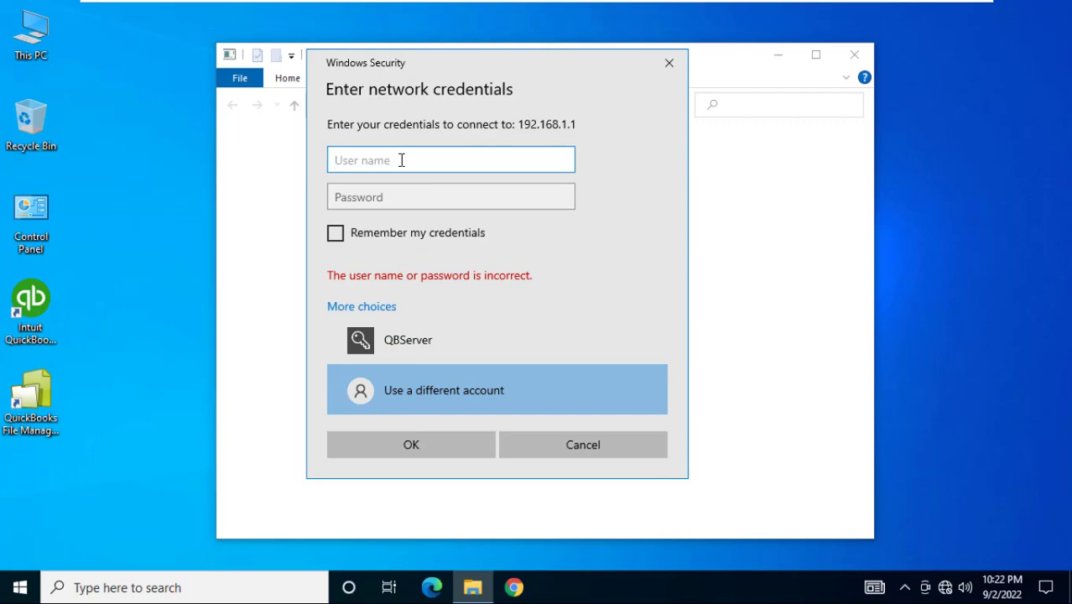
{"action": "left_click", "coordinate": [684, 13]}
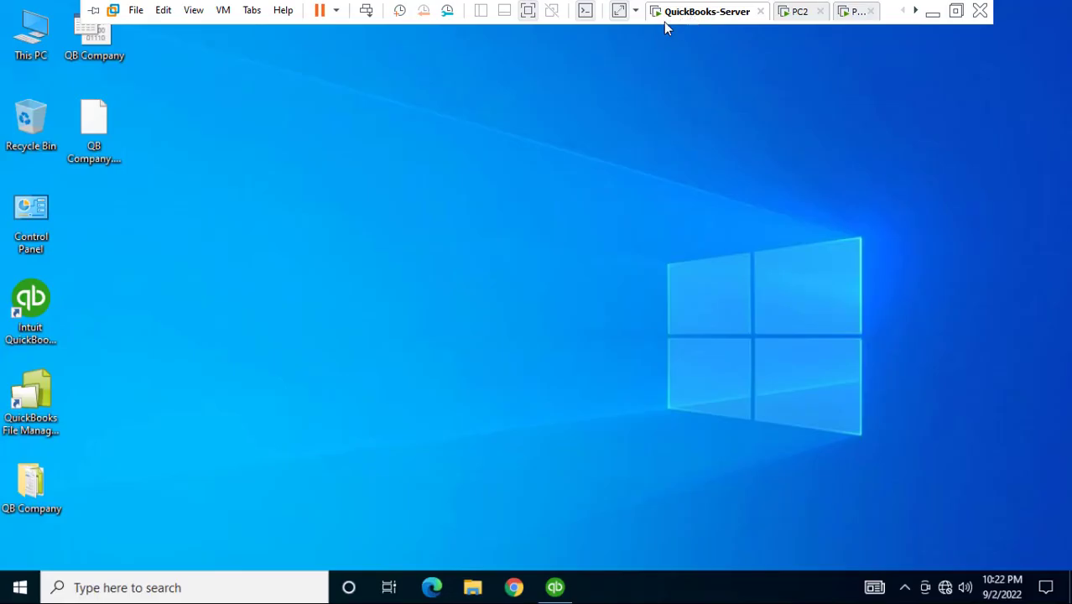
{"action": "left_click", "coordinate": [23, 587]}
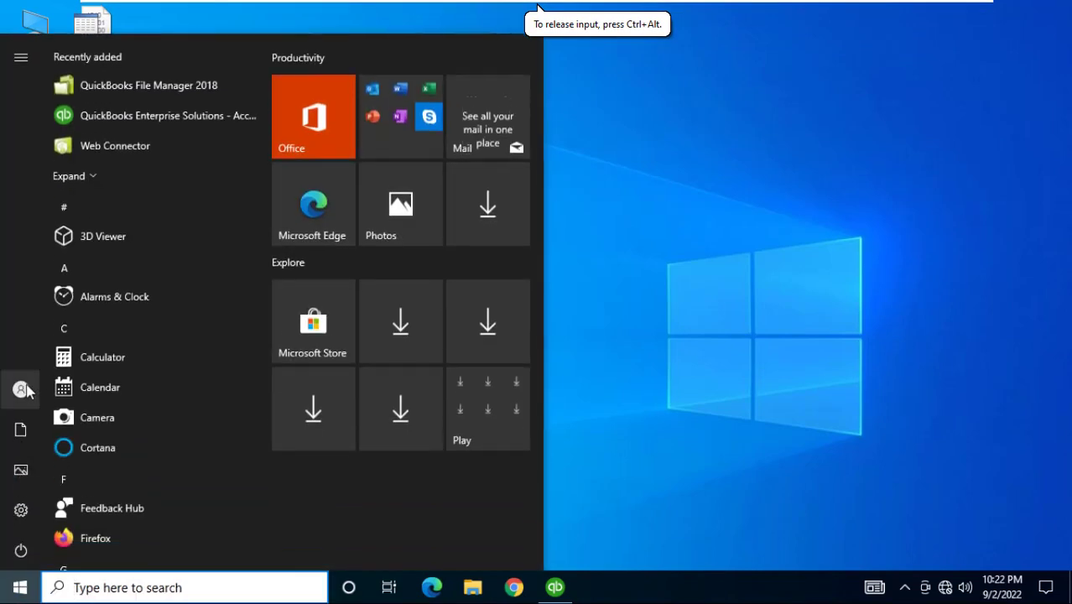
{"action": "left_click", "coordinate": [23, 389]}
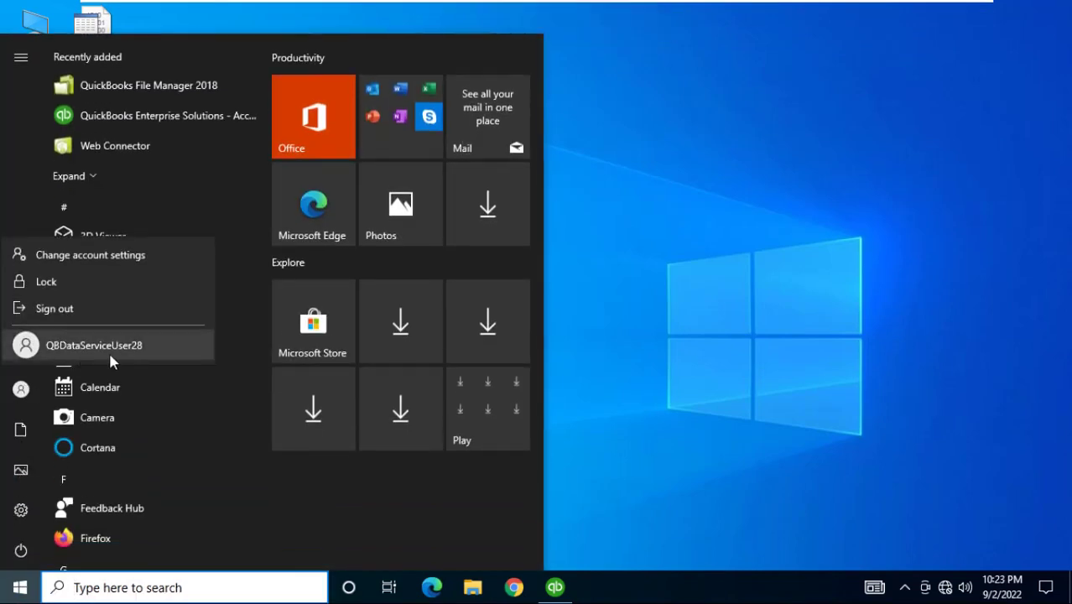
{"action": "left_click", "coordinate": [636, 322]}
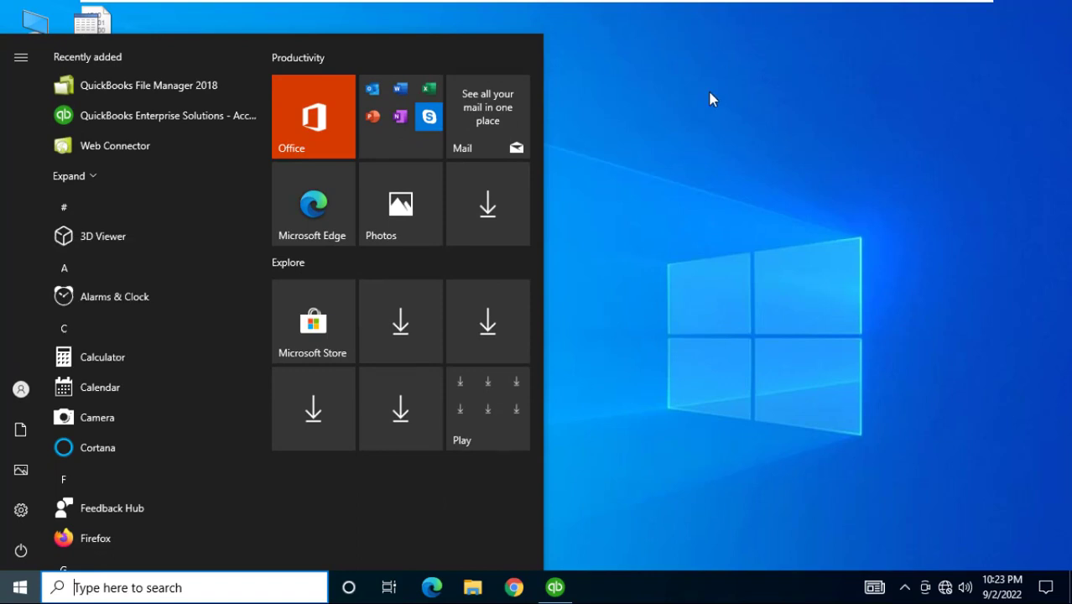
{"action": "left_click", "coordinate": [709, 97]}
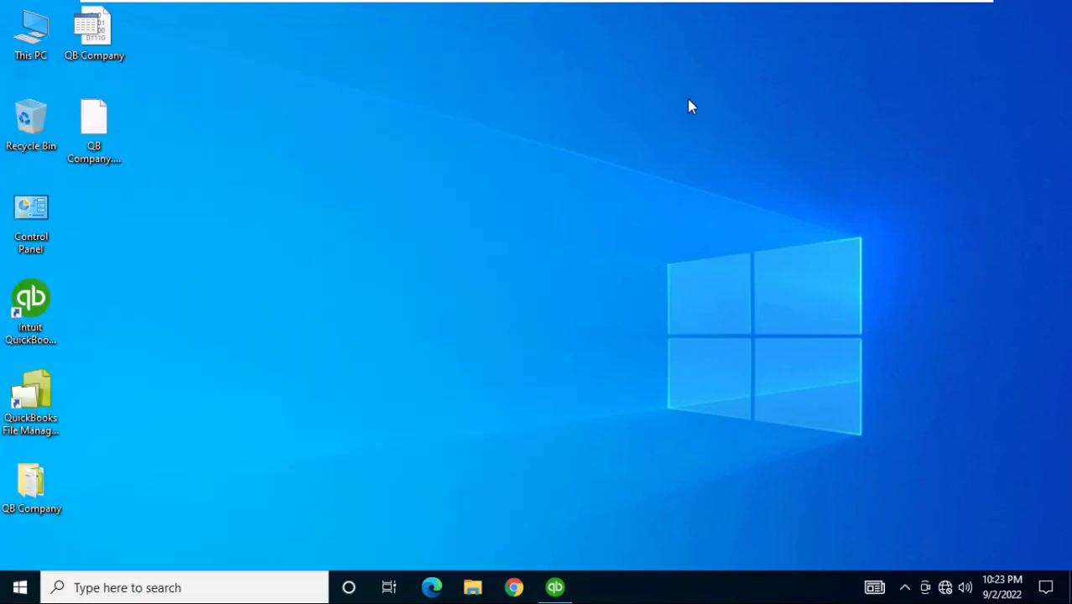
{"action": "double_click", "coordinate": [31, 211]}
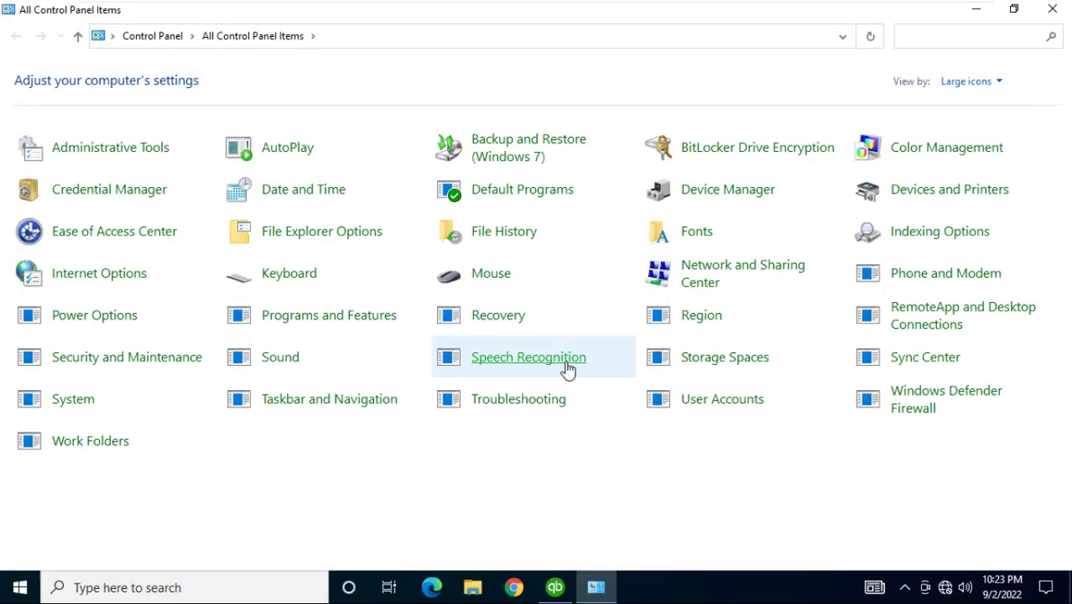
{"action": "left_click", "coordinate": [712, 398]}
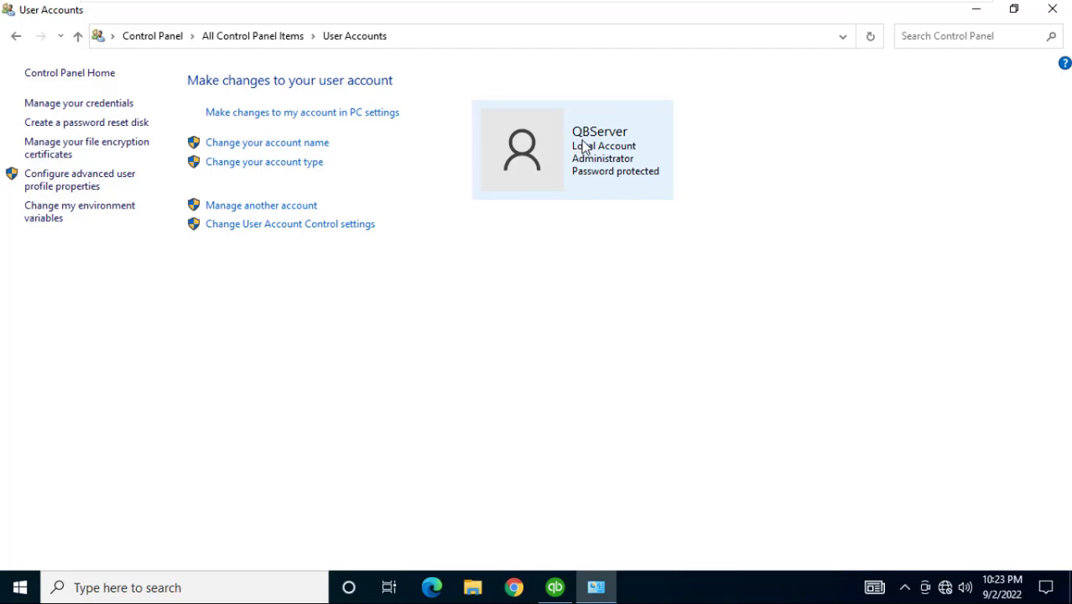
{"action": "left_click", "coordinate": [1052, 8]}
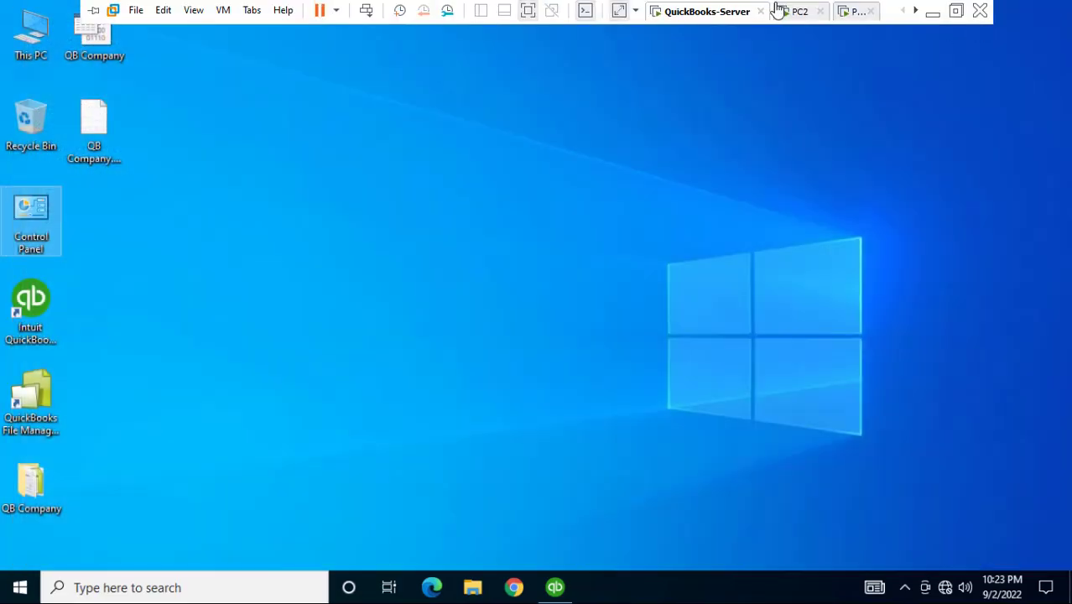
On PC2, enter the server account's user name and password with Remember my credentials ticked
{"action": "left_click", "coordinate": [782, 11]}
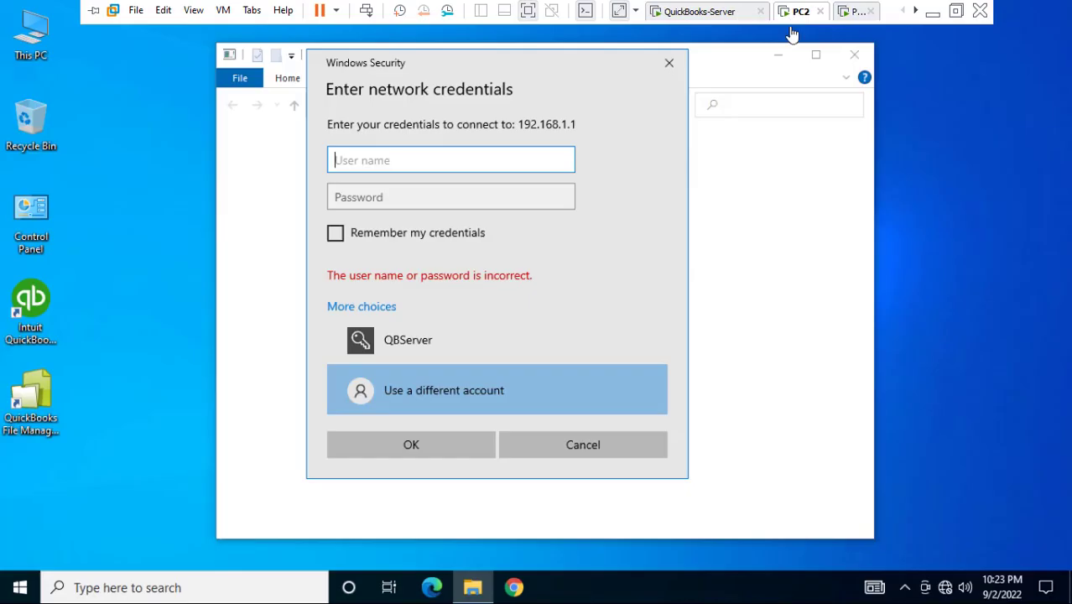
{"action": "left_click", "coordinate": [437, 162]}
{"action": "type", "text": "QB"}
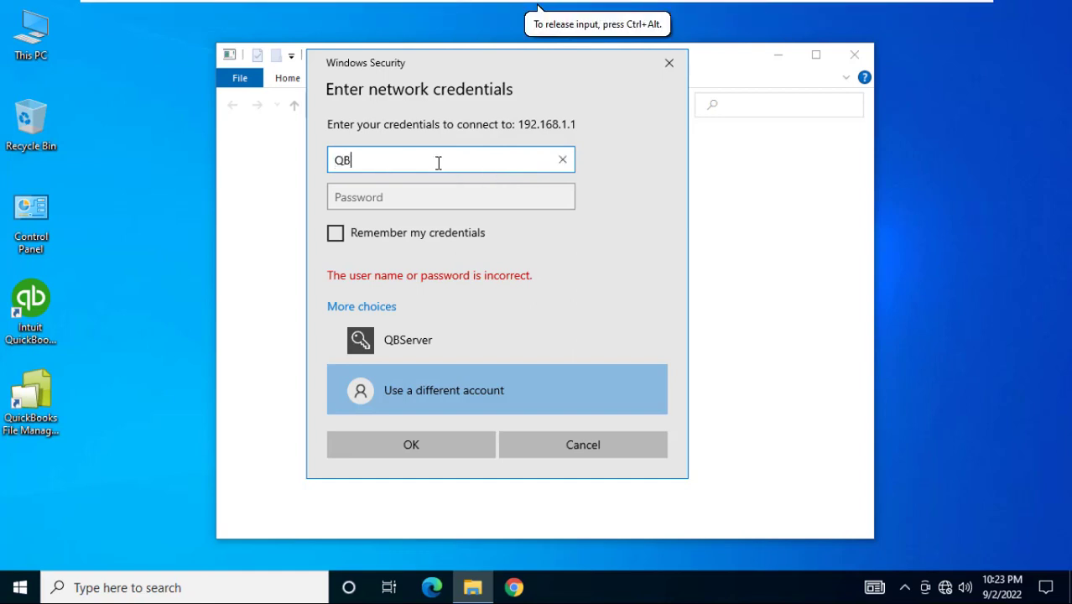
{"action": "type", "text": "Server"}
{"action": "left_click", "coordinate": [395, 198]}
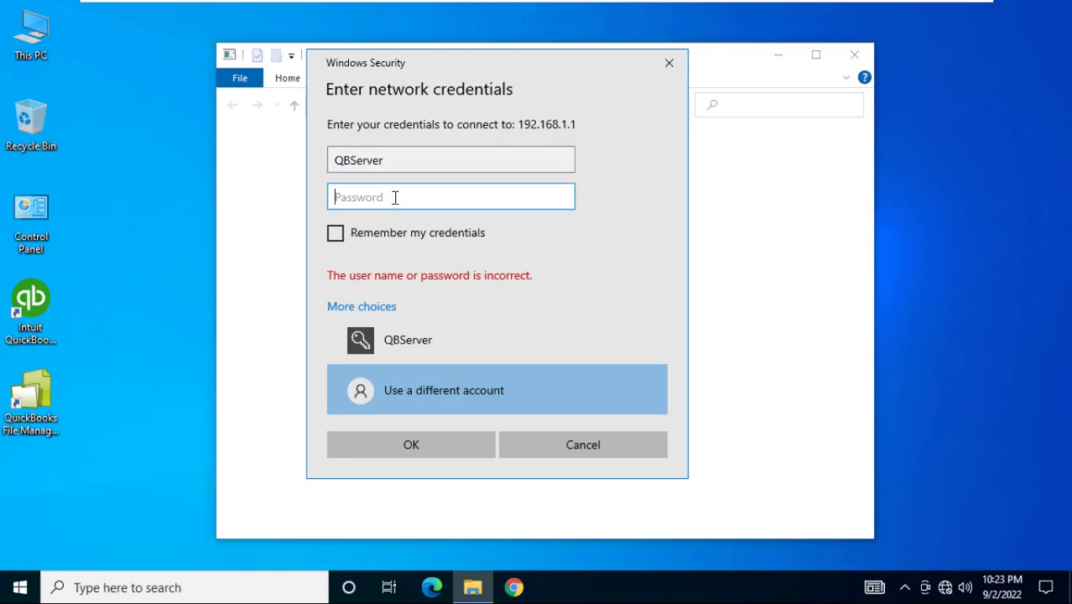
{"action": "type", "text": "********"}
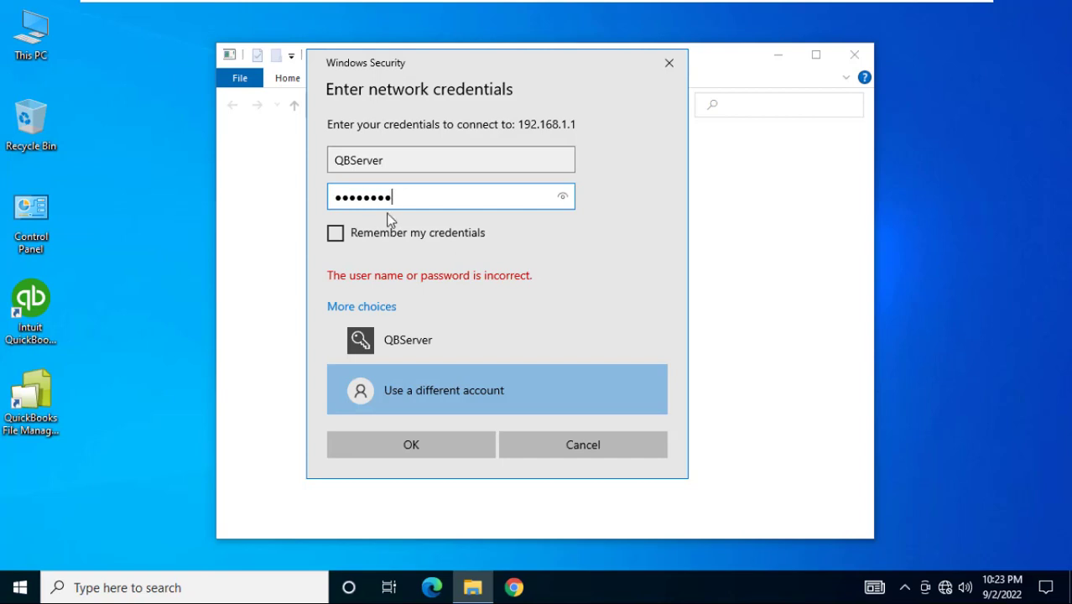
{"action": "left_click", "coordinate": [378, 239]}
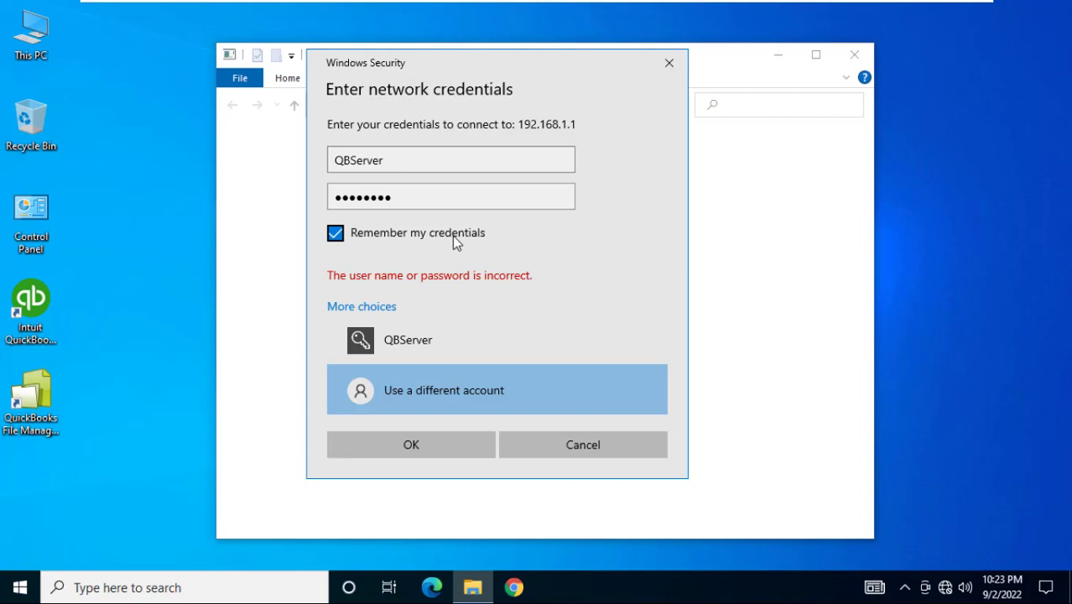
{"action": "left_click", "coordinate": [420, 447]}
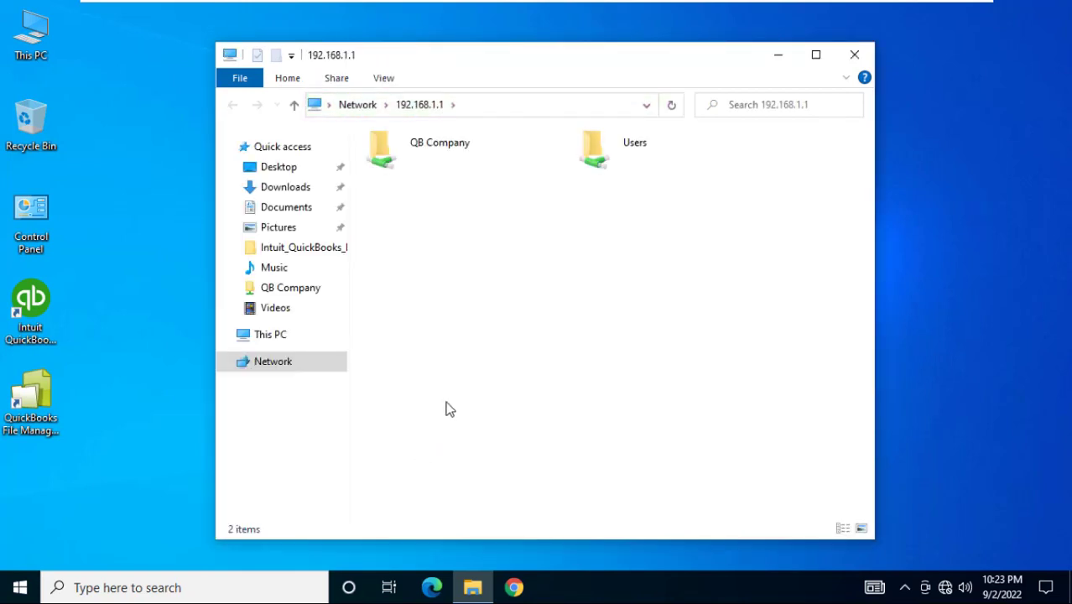
Select the QB Company share on PC2, then switch to the third client VM
{"action": "left_click", "coordinate": [424, 161]}
{"action": "mouse_move", "coordinate": [671, 6]}
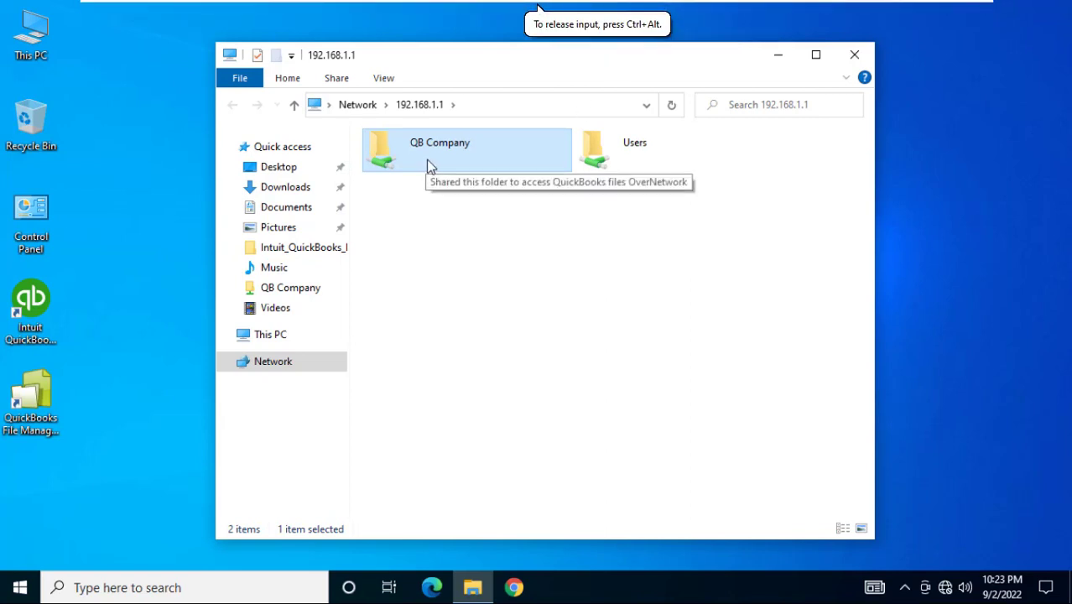
{"action": "left_click", "coordinate": [858, 10]}
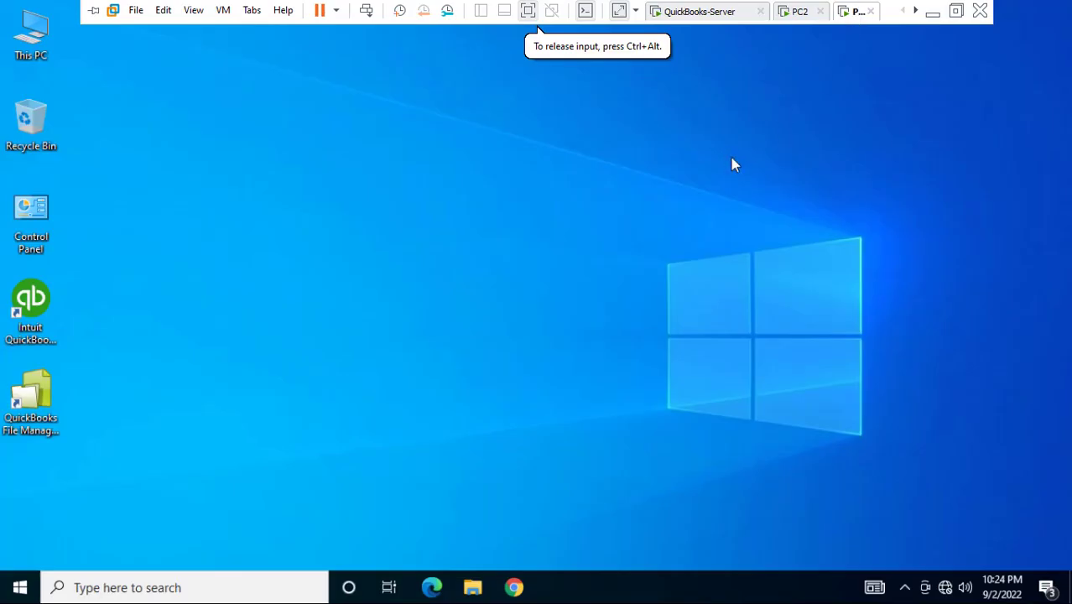
Confirm the server's device name is QB in This PC properties, then open Run on the client
{"action": "key", "text": "super+r"}
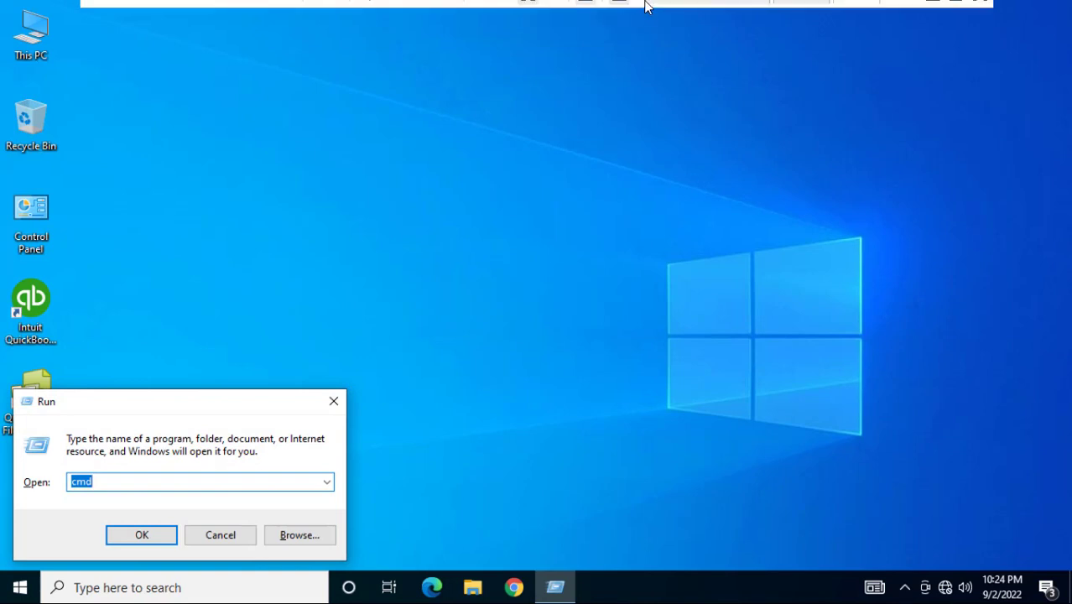
{"action": "left_click", "coordinate": [692, 11]}
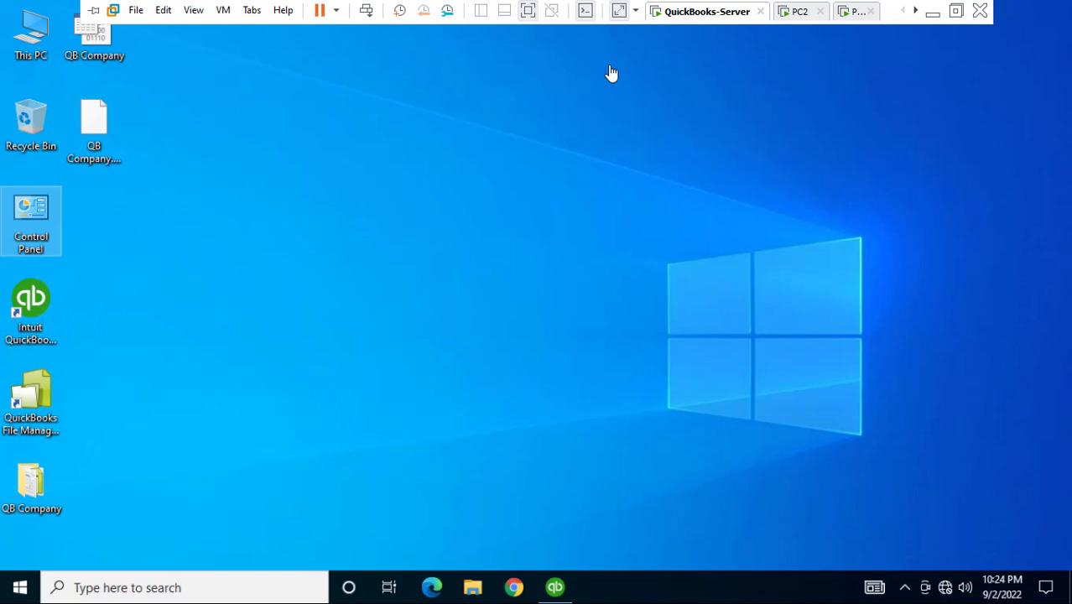
{"action": "right_click", "coordinate": [27, 28]}
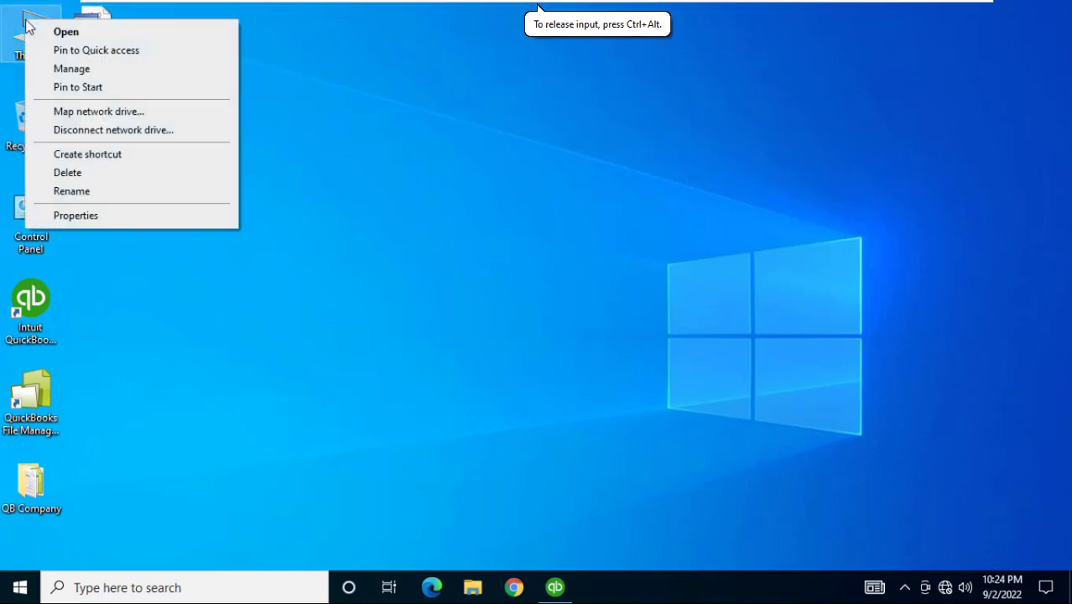
{"action": "left_click", "coordinate": [83, 223]}
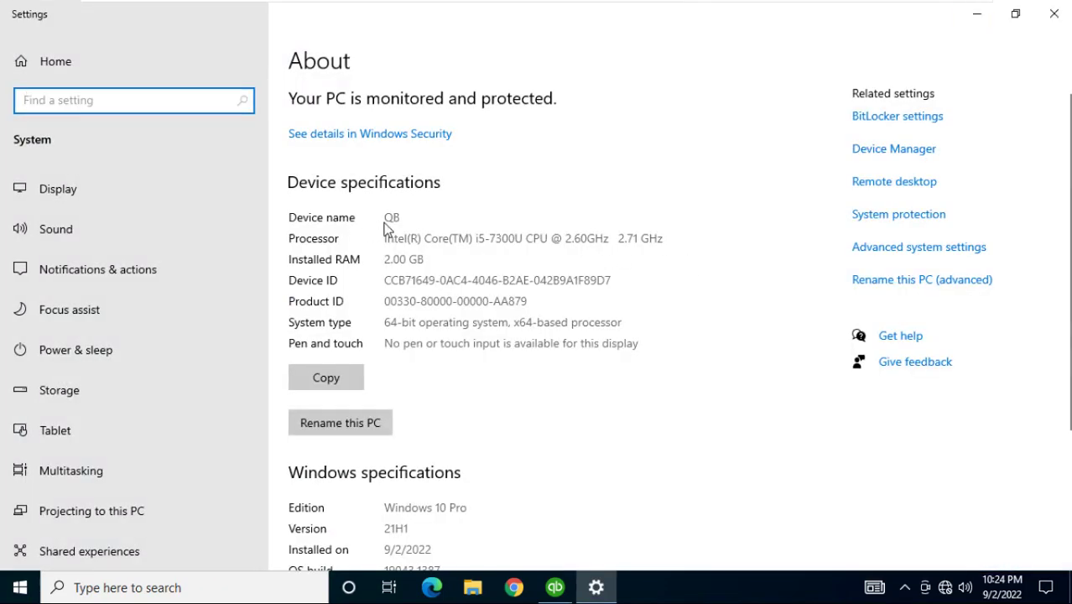
{"action": "left_click", "coordinate": [1056, 17]}
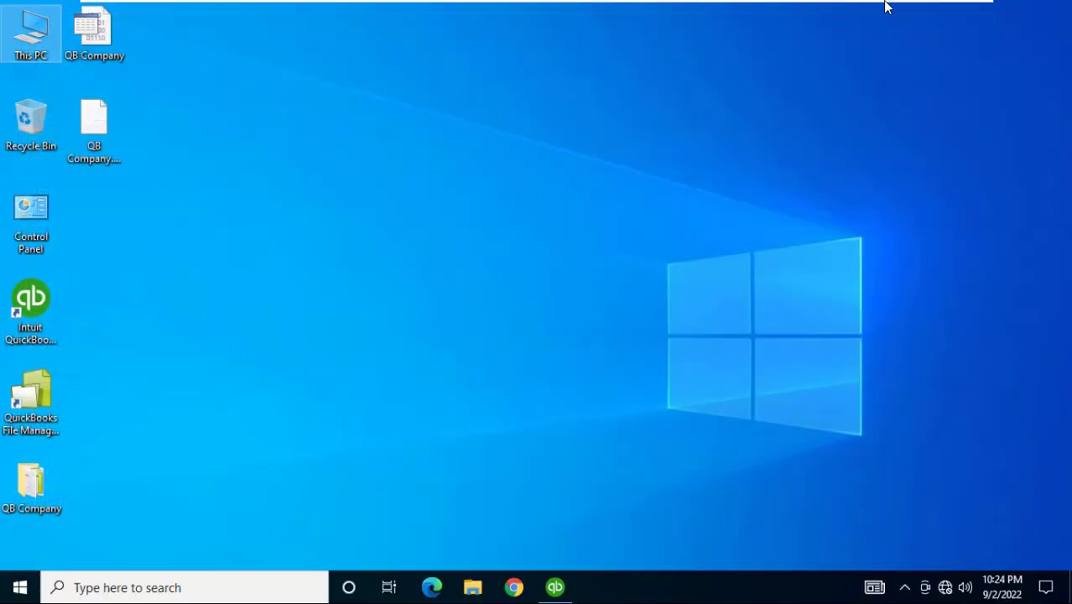
{"action": "key", "text": "super+r"}
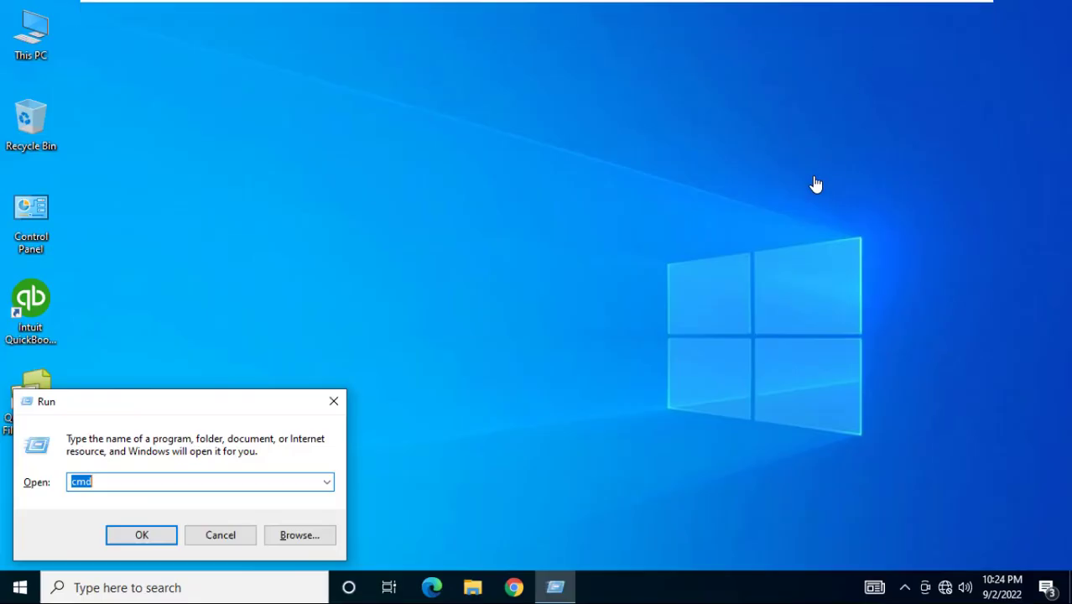
Run \\QB to reach the server by its device name
{"action": "left_click", "coordinate": [273, 443]}
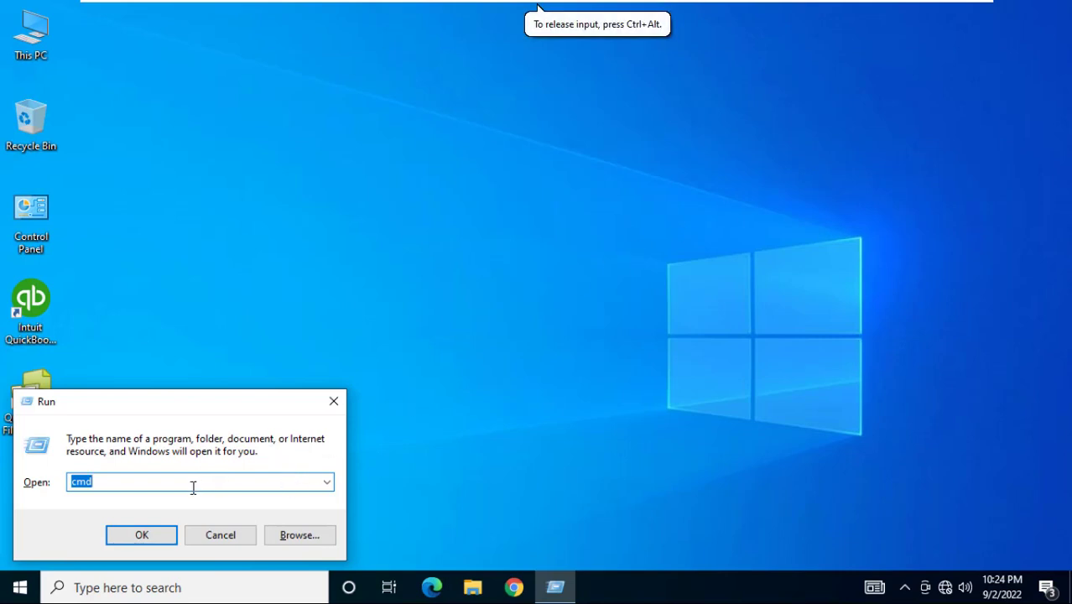
{"action": "type", "text": "\\"}
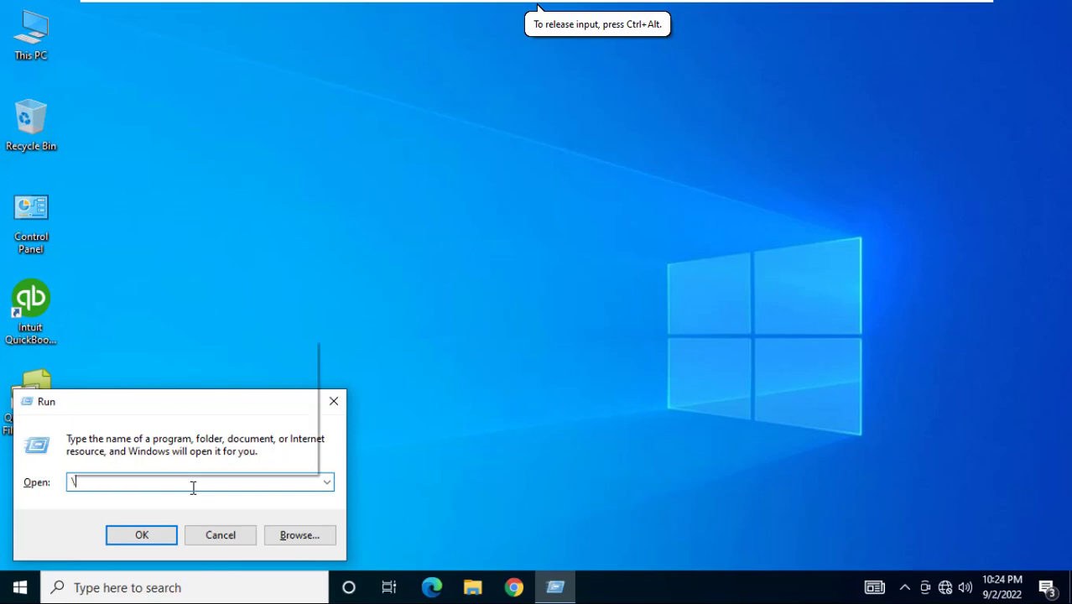
{"action": "type", "text": "\\QB"}
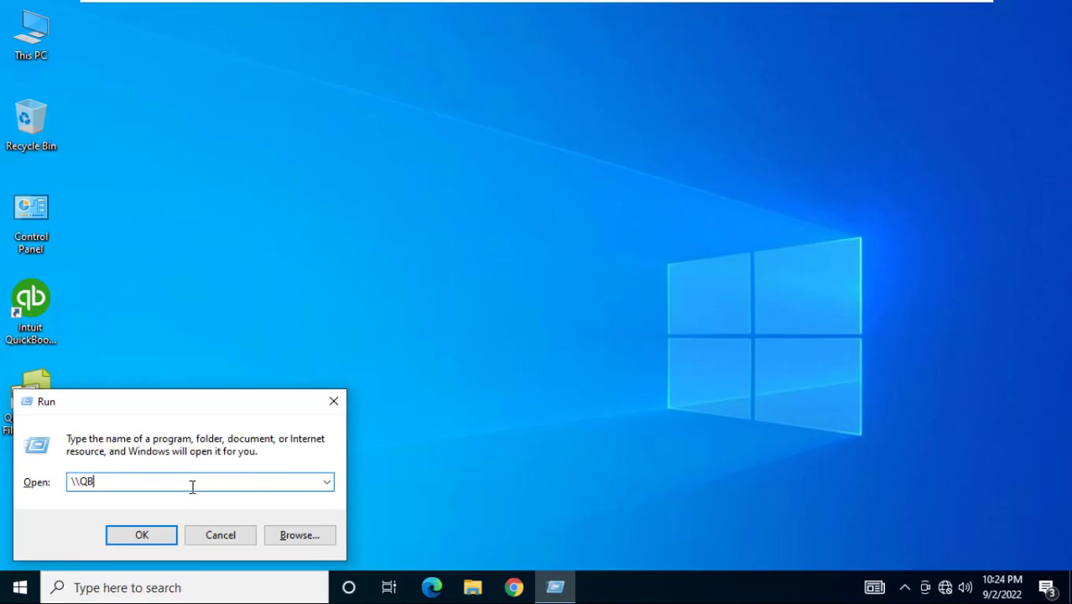
{"action": "left_click", "coordinate": [154, 537]}
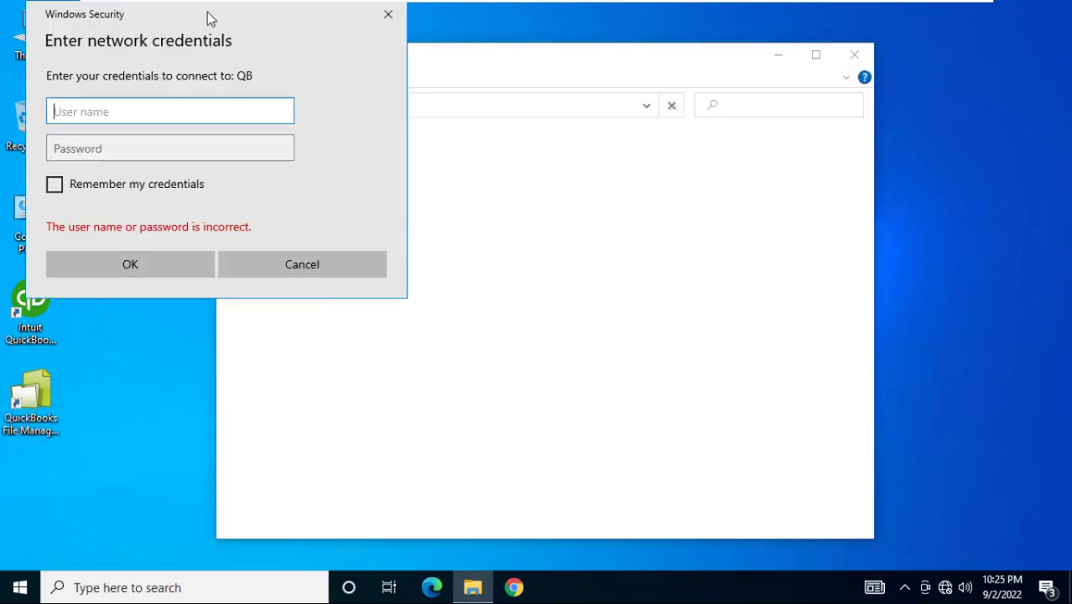
Sign in with the server account's user name and password, remembering the credentials
{"action": "left_click_drag", "start_coordinate": [207, 12], "coordinate": [524, 110]}
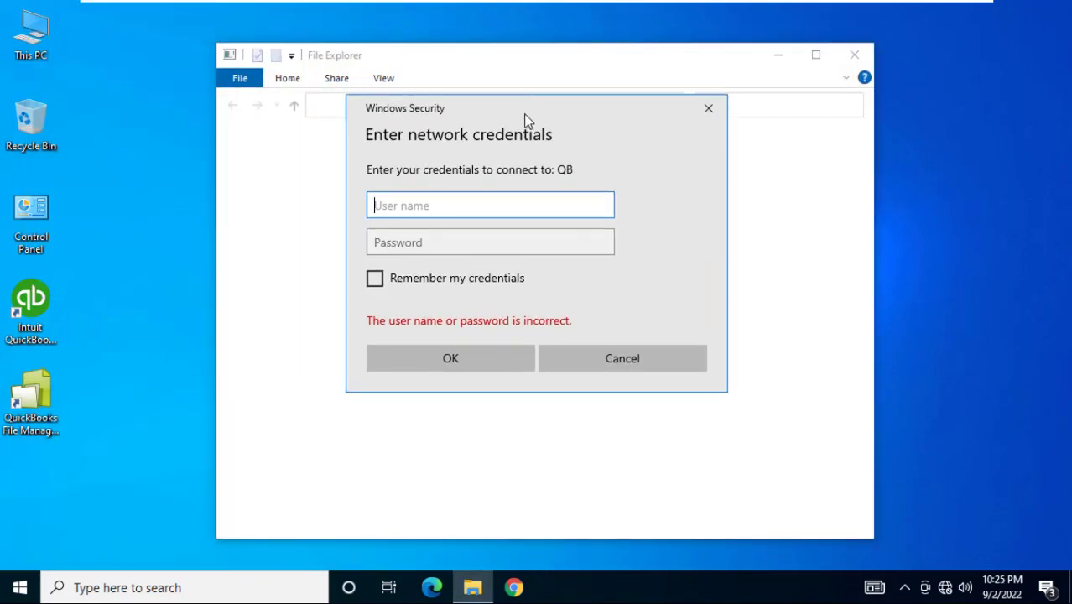
{"action": "left_click", "coordinate": [481, 199]}
{"action": "type", "text": "QBServer"}
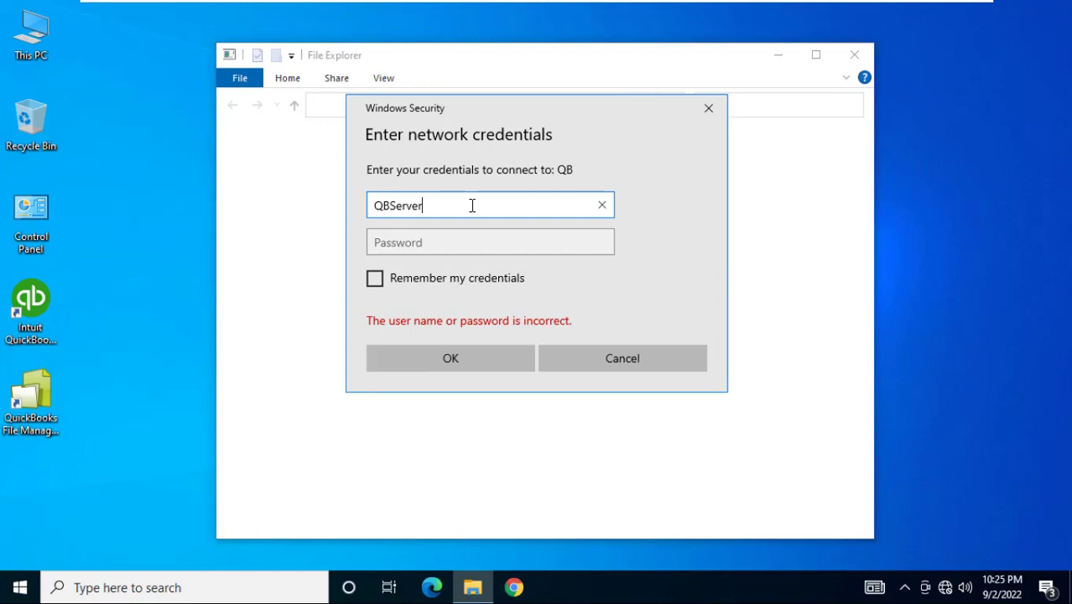
{"action": "key", "text": "Tab"}
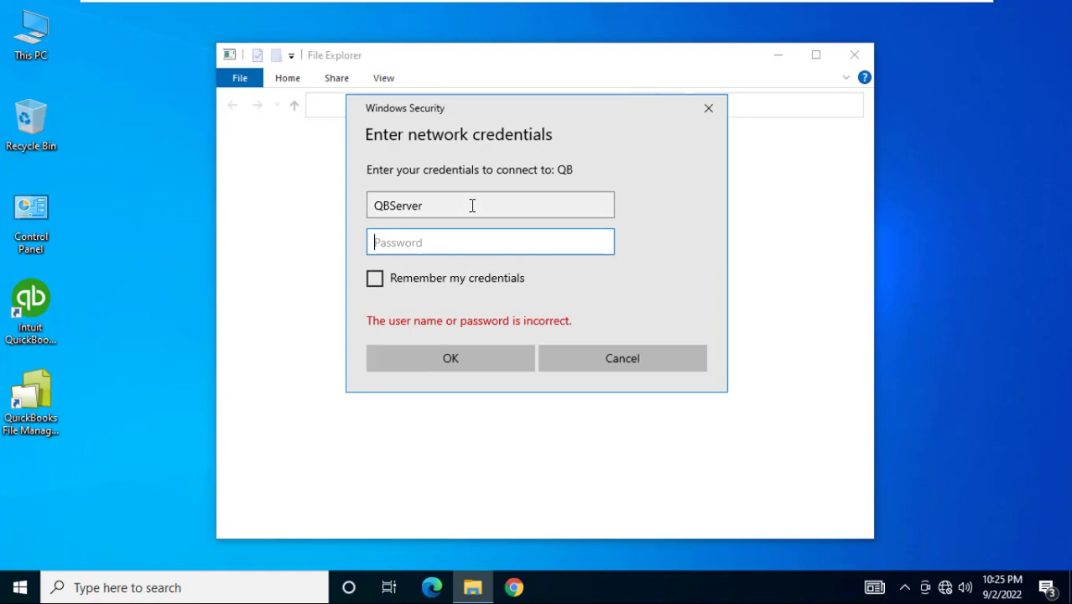
{"action": "type", "text": "********"}
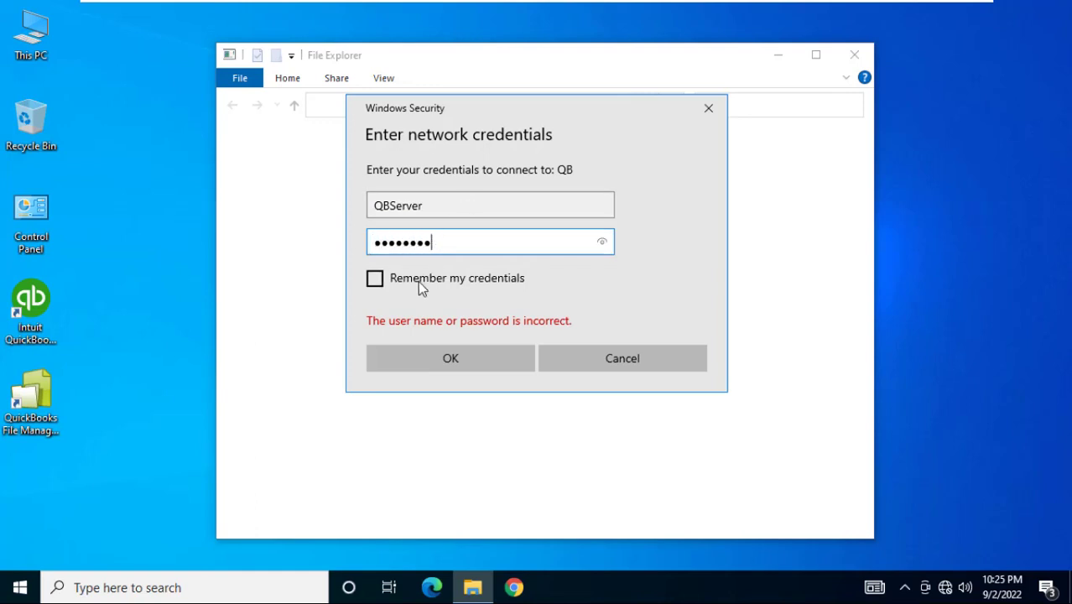
{"action": "left_click", "coordinate": [418, 280]}
{"action": "left_click", "coordinate": [430, 357]}
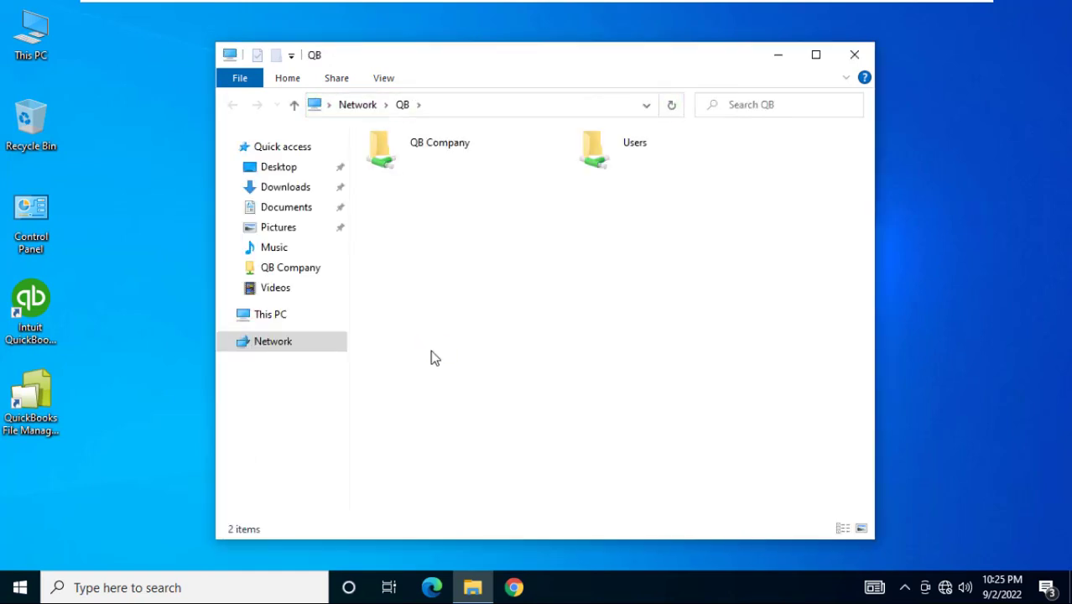
Open the ABC company file from QB Company on the server, close Explorer, and return to PC2
{"action": "left_click", "coordinate": [694, 11]}
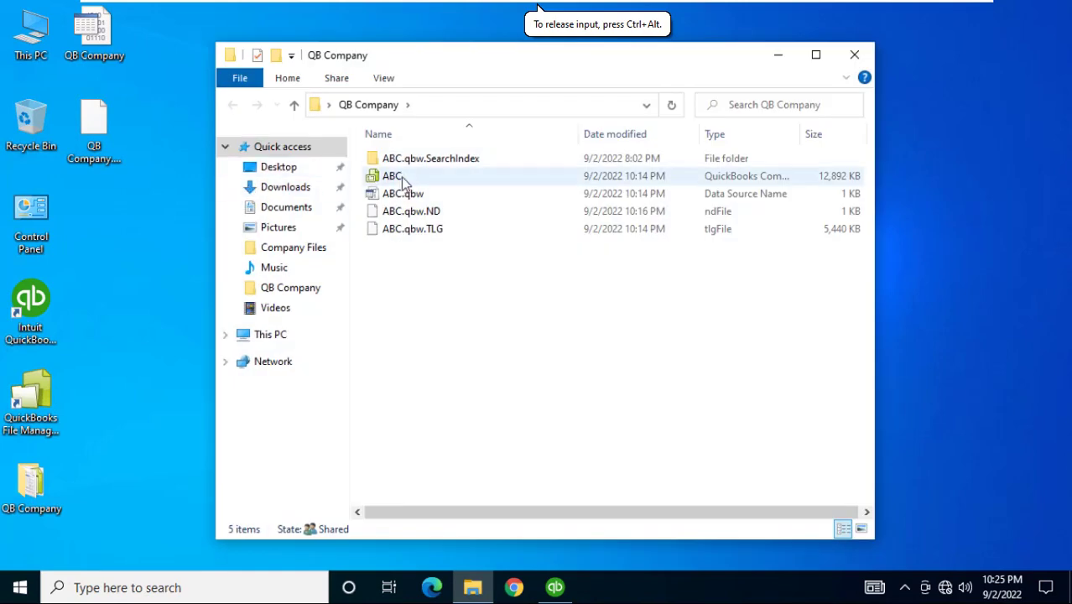
{"action": "double_click", "coordinate": [403, 176]}
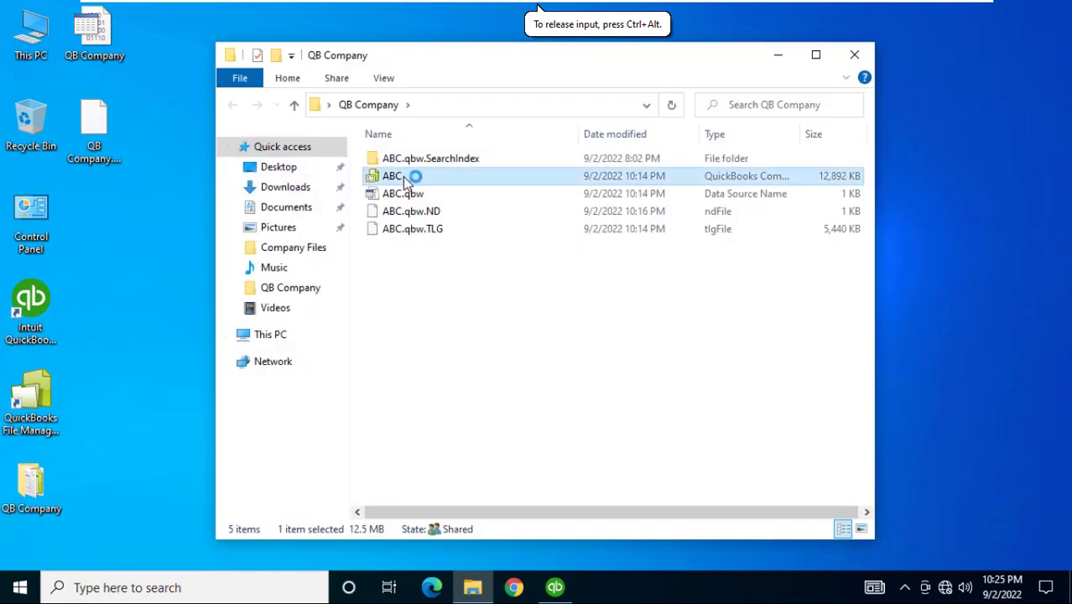
{"action": "left_click", "coordinate": [855, 54]}
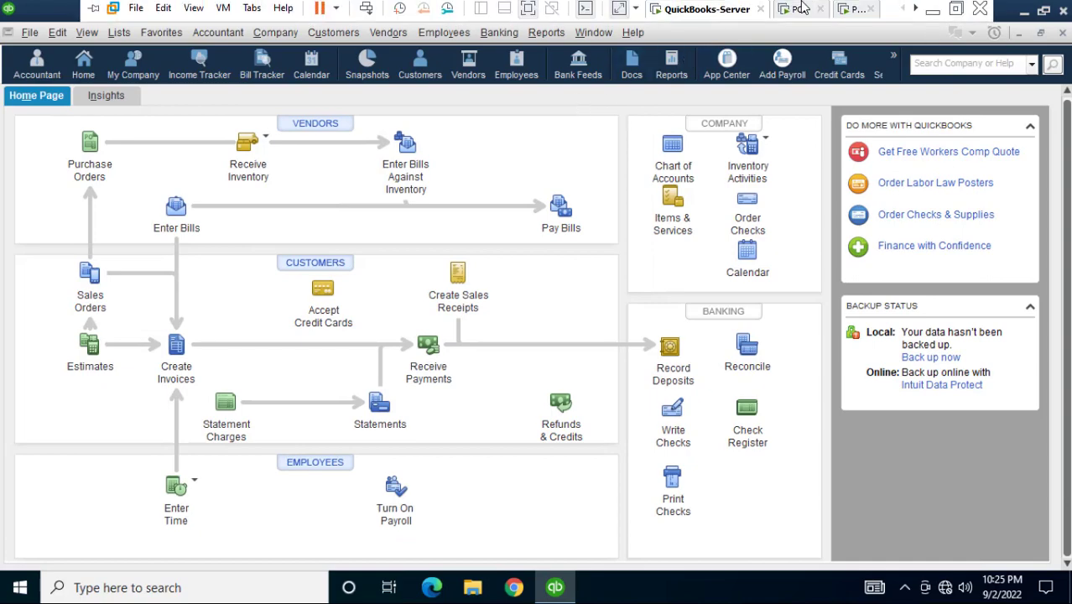
{"action": "left_click", "coordinate": [800, 10]}
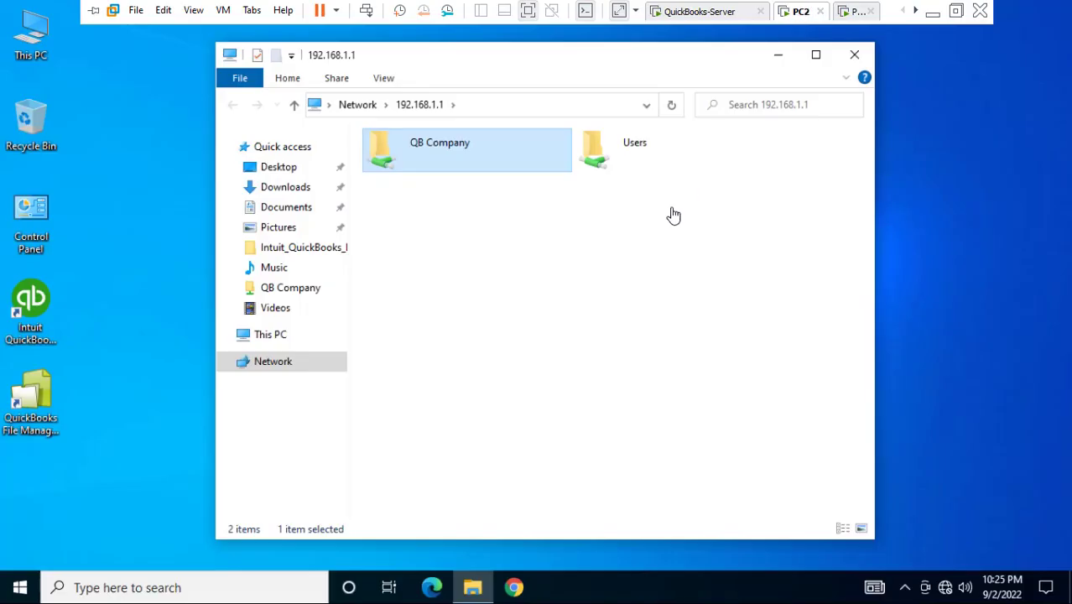
On PC2, open ABC from the QB Company share and log in to QuickBooks multi-user
{"action": "double_click", "coordinate": [470, 154]}
{"action": "double_click", "coordinate": [393, 177]}
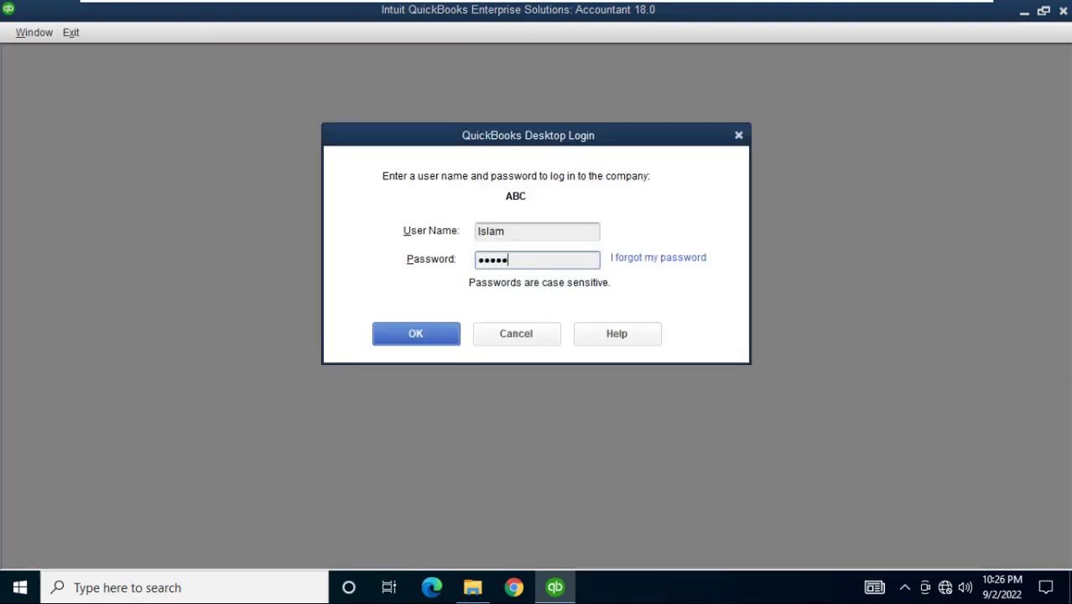
{"action": "left_click", "coordinate": [428, 335]}
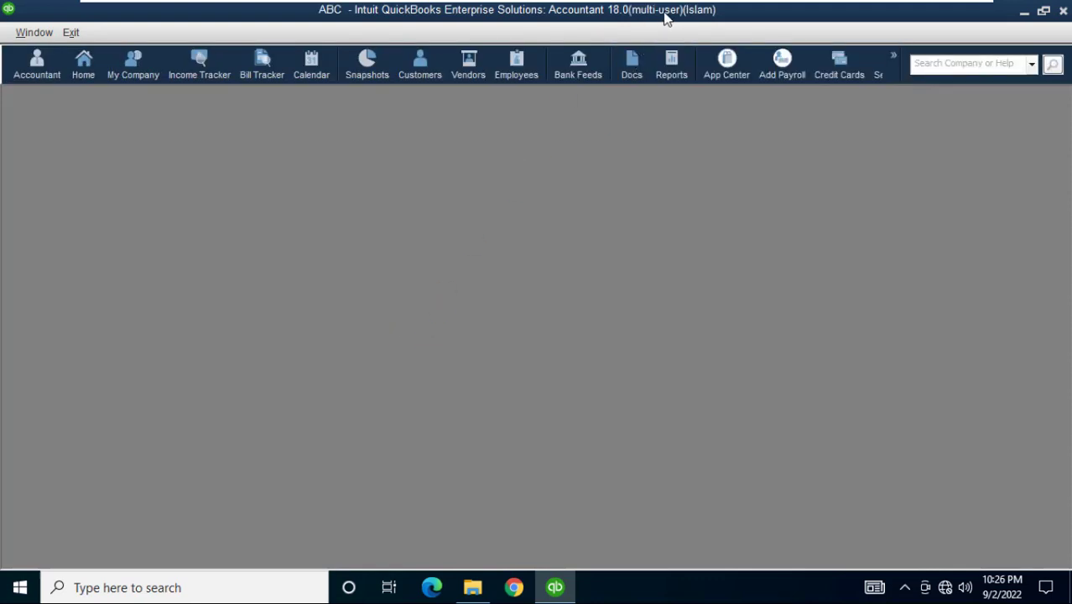
{"action": "left_click", "coordinate": [850, 11]}
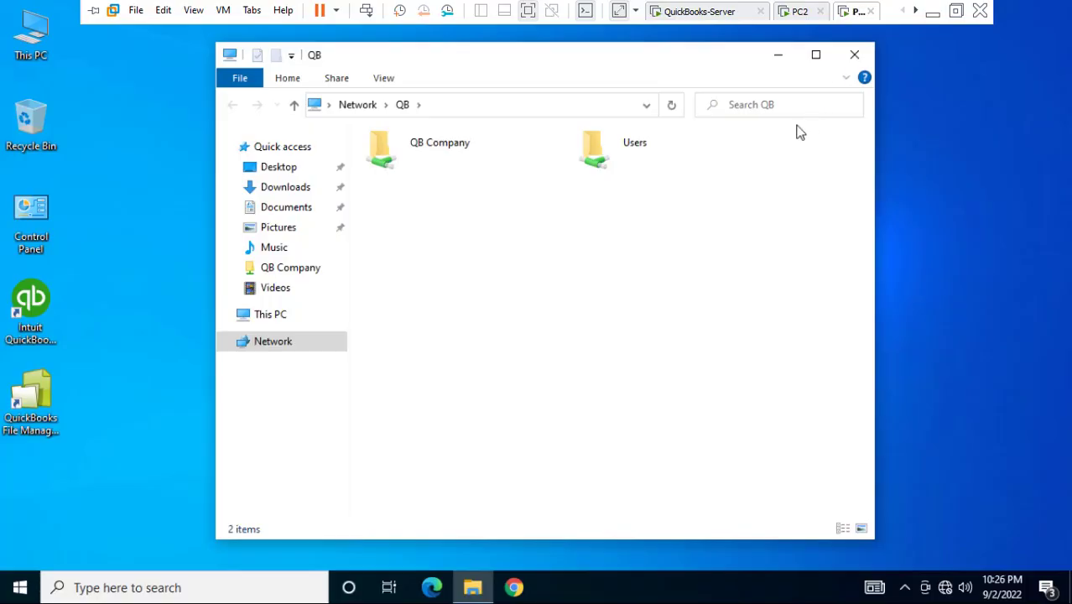
On the third client, open the QB Company share and launch the ABC company file
{"action": "double_click", "coordinate": [432, 151]}
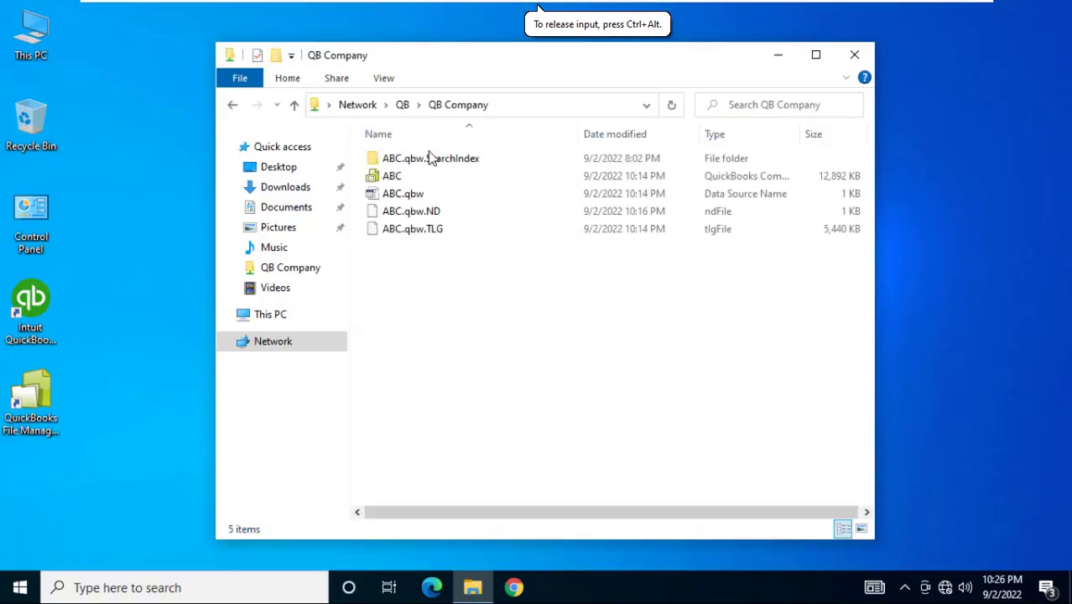
{"action": "left_click", "coordinate": [400, 179]}
{"action": "double_click", "coordinate": [401, 179]}
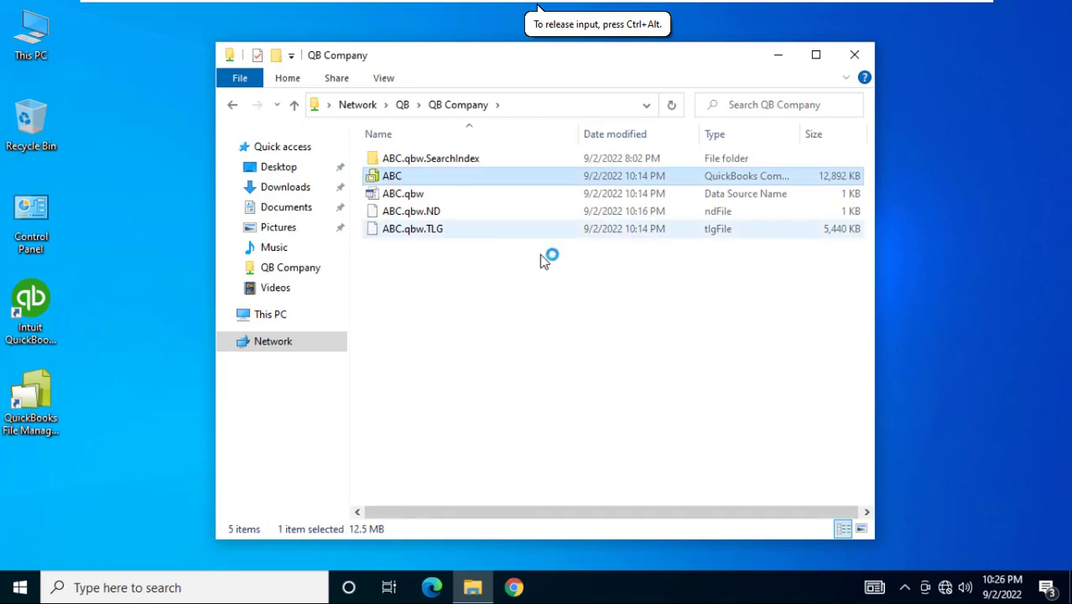